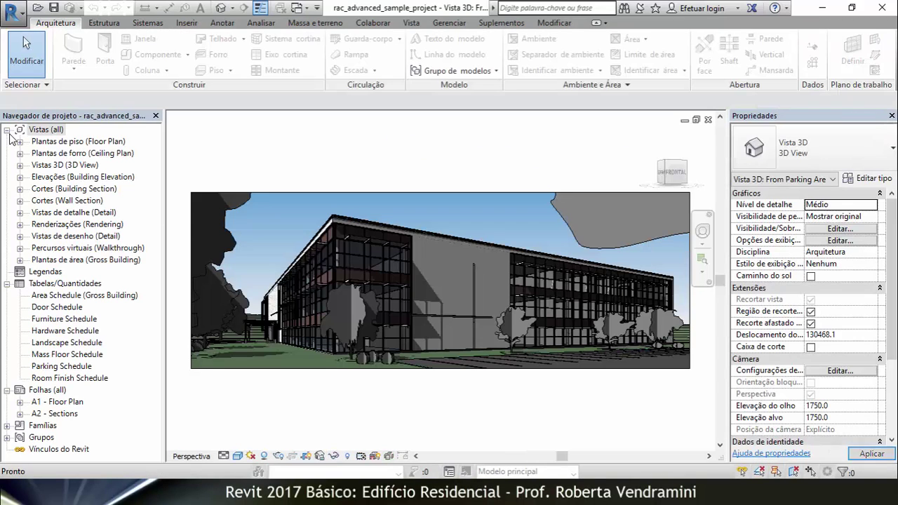
Open the 01 - Entry Level furniture floor plan at the dining tables
click(19, 142)
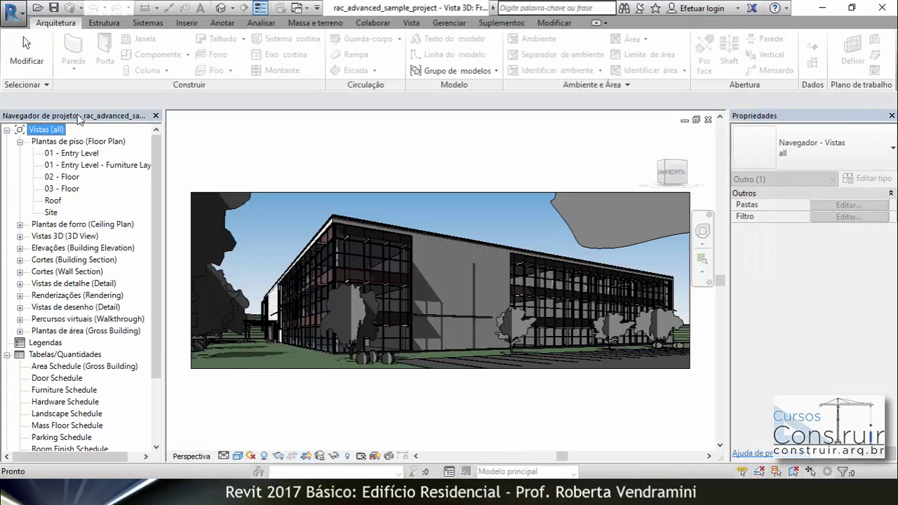
double_click(124, 167)
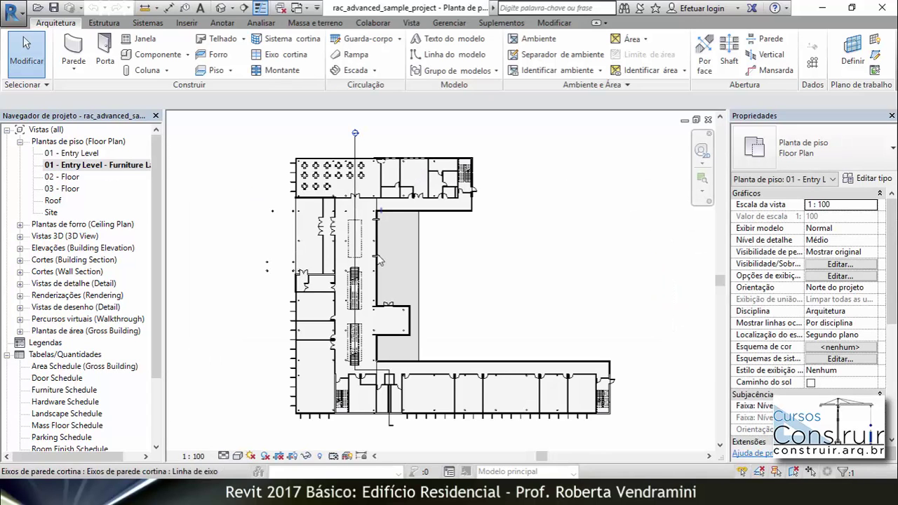
scroll(329, 165, up, 4)
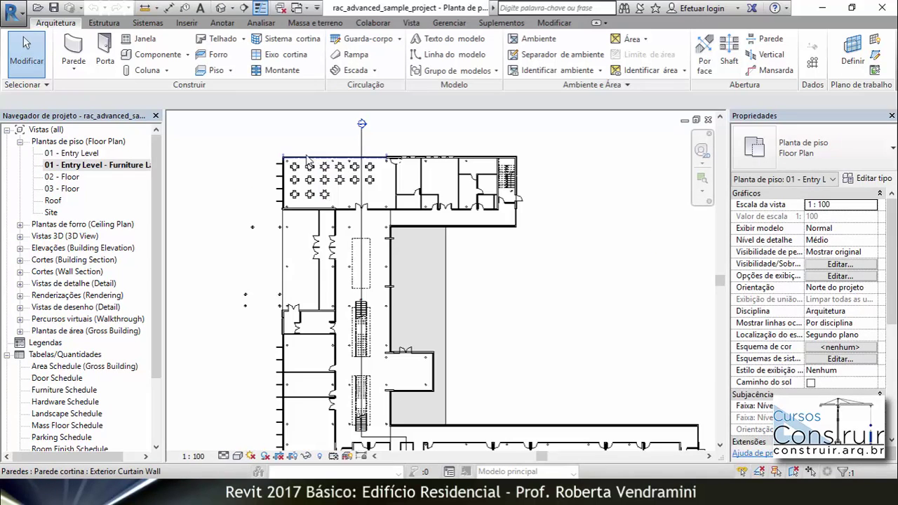
scroll(458, 183, up, 4)
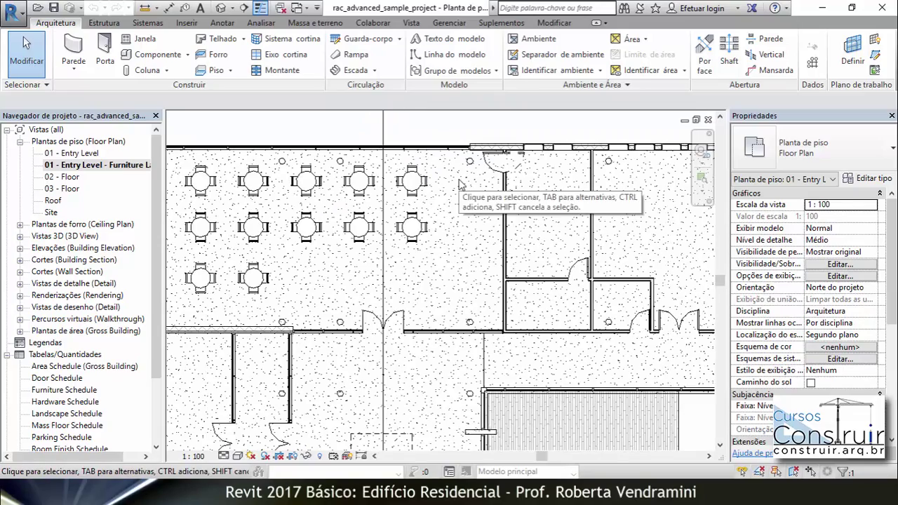
scroll(413, 119, down, 2)
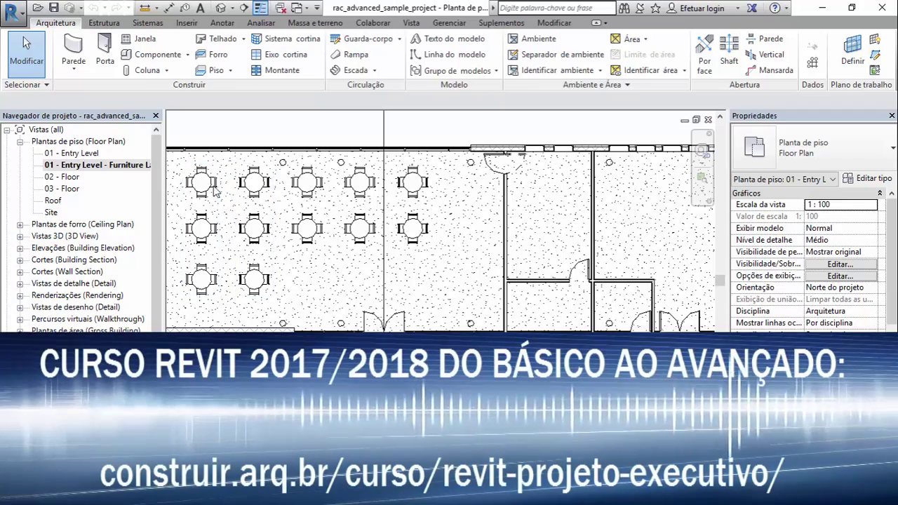
scroll(430, 181, up, 3)
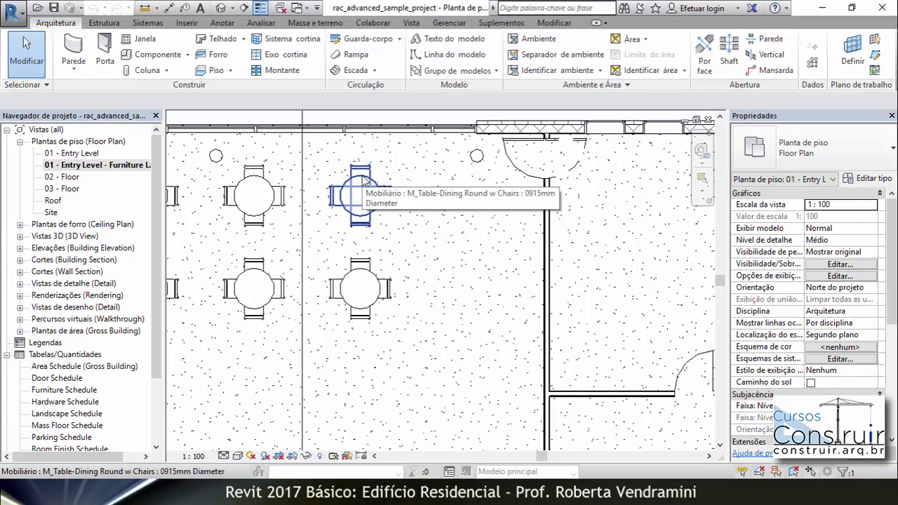
Change the last dining table of the upper row to the M_Table-Dining Round w Chairs 1525mm Diameter type
click(359, 192)
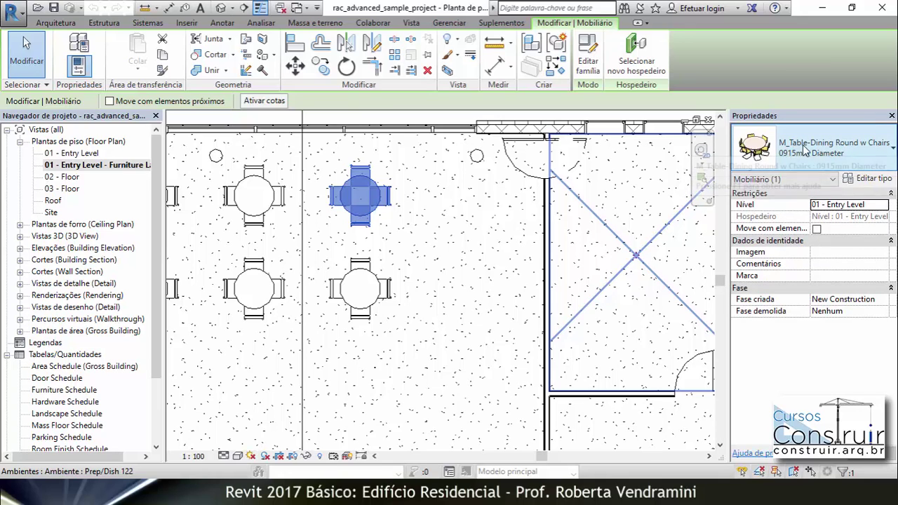
click(892, 149)
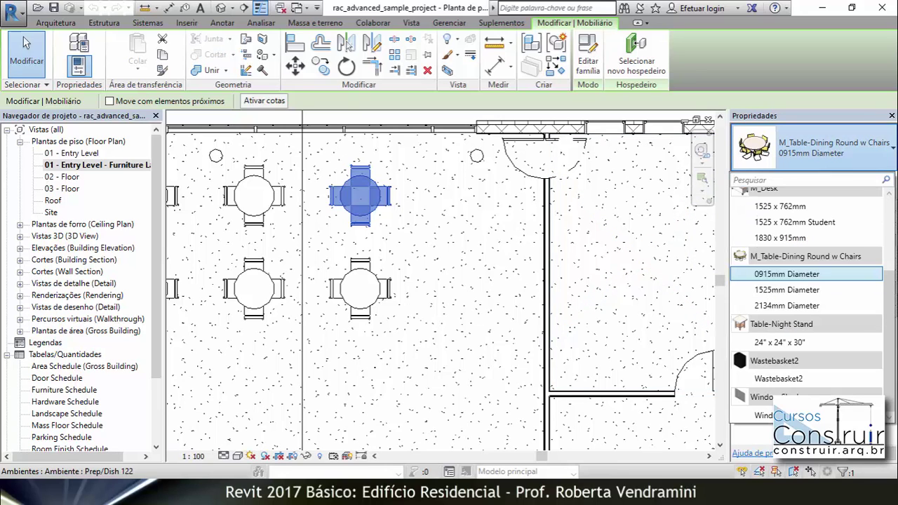
scroll(891, 306, up, 3)
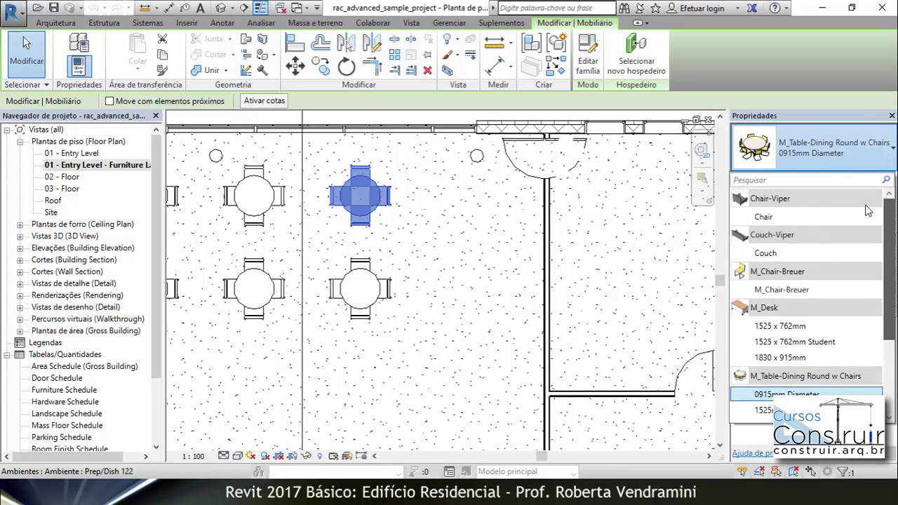
mouse_move(797, 201)
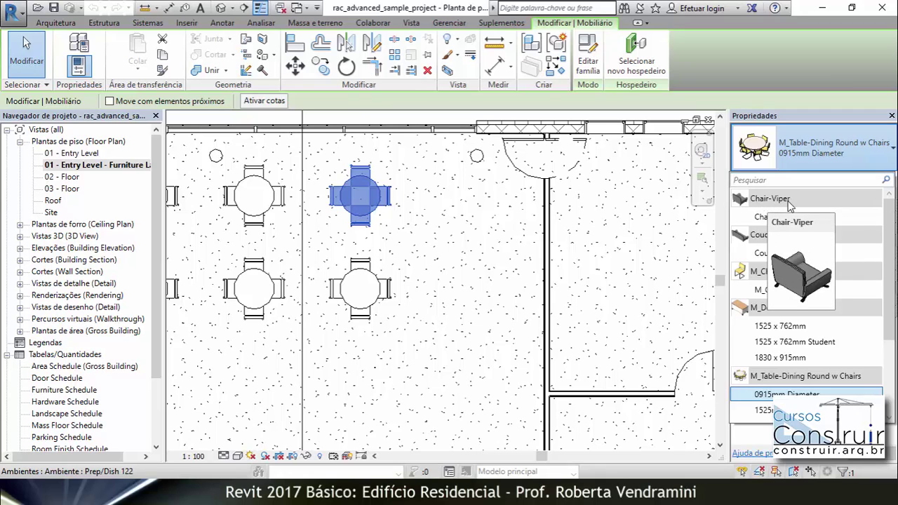
mouse_move(769, 223)
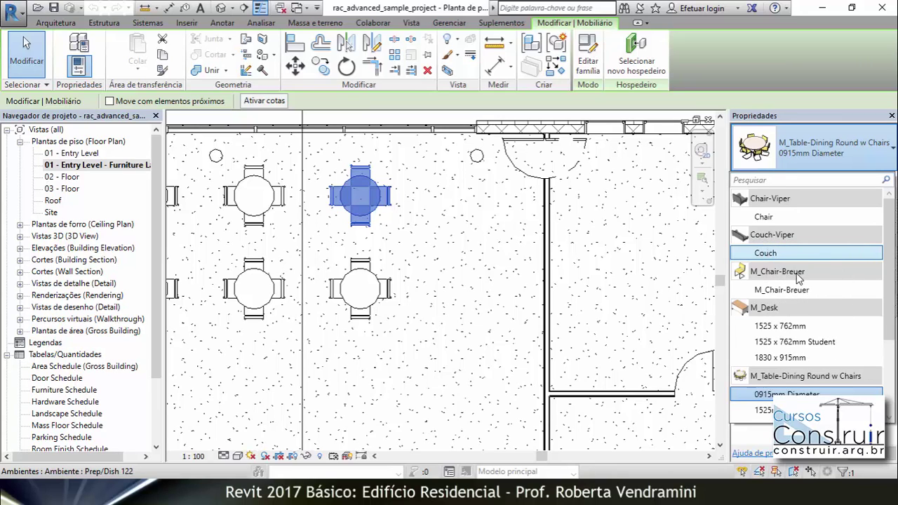
scroll(767, 253, down, 2)
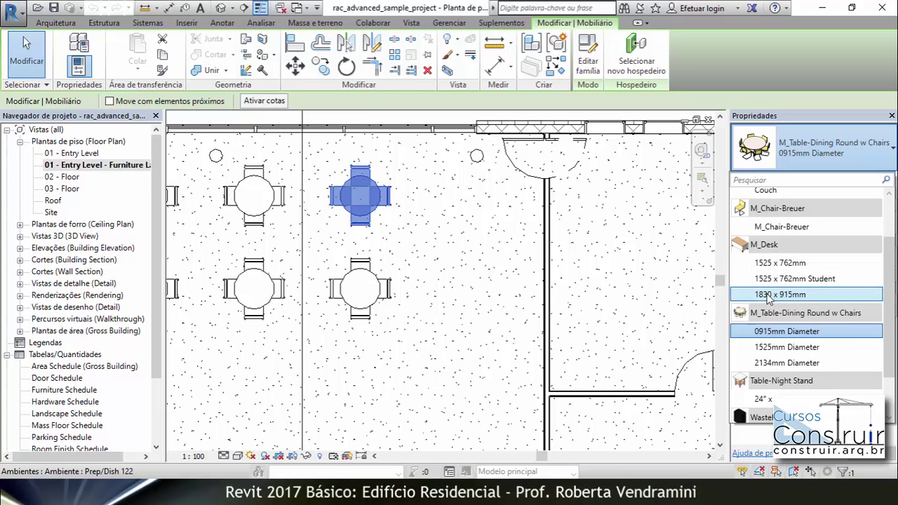
scroll(768, 293, down, 2)
mouse_move(778, 260)
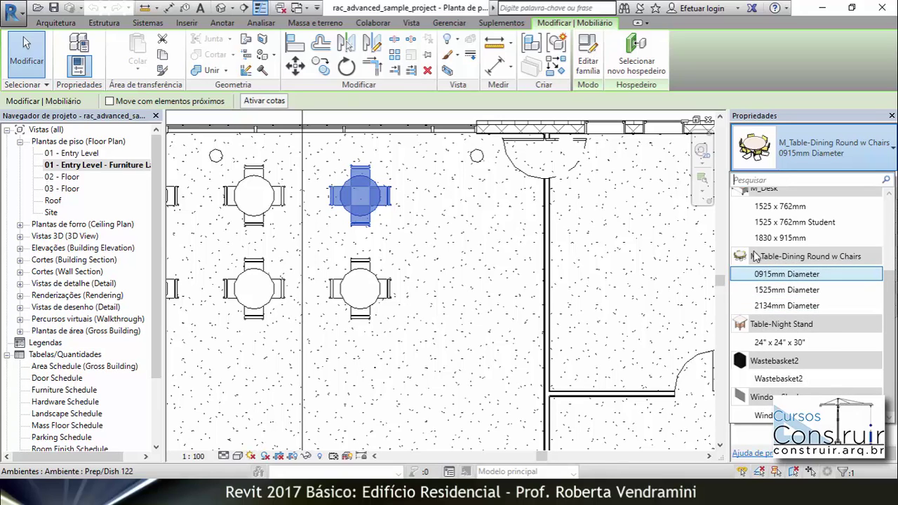
mouse_move(812, 261)
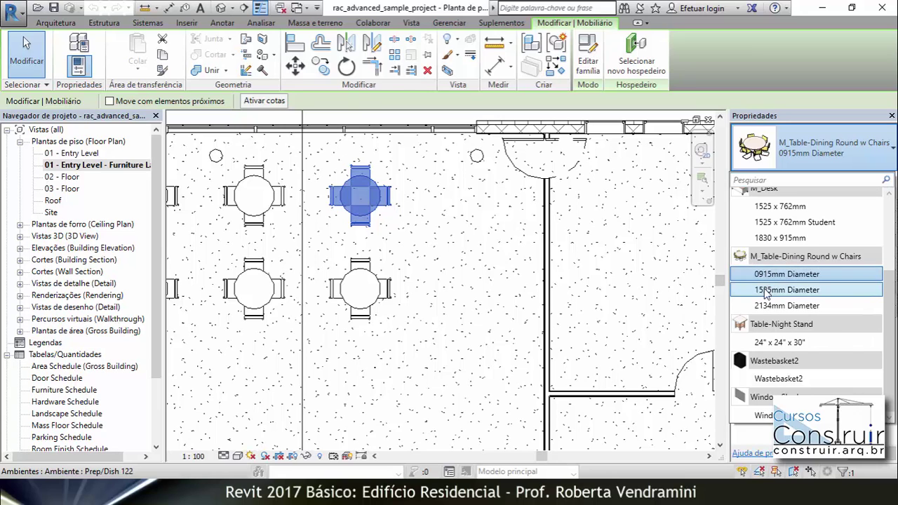
mouse_move(767, 279)
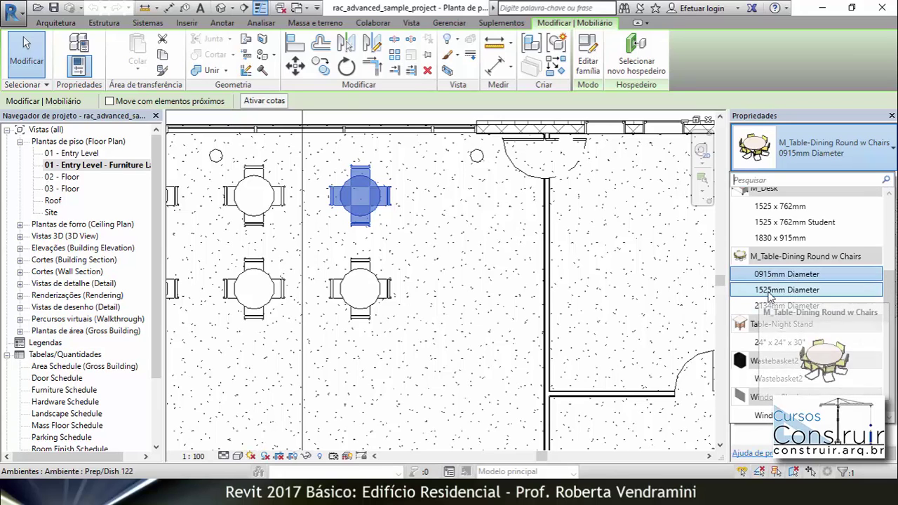
mouse_move(772, 297)
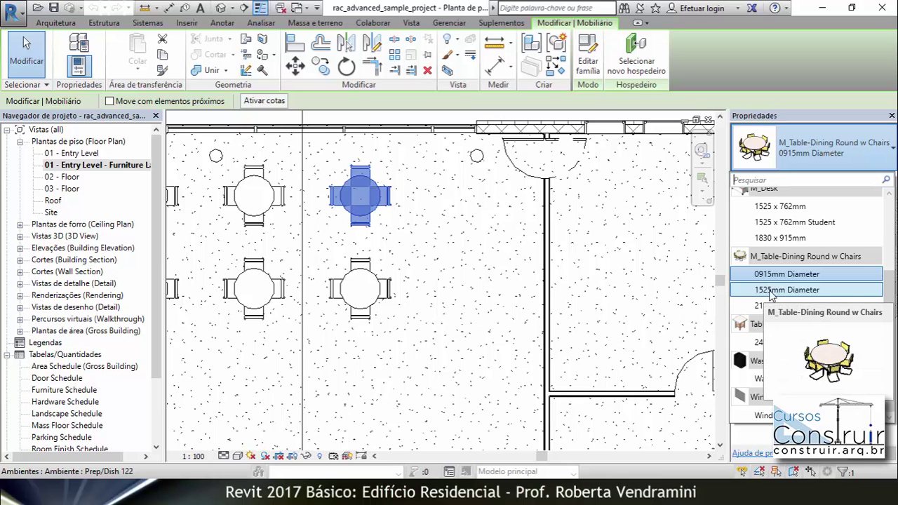
click(780, 291)
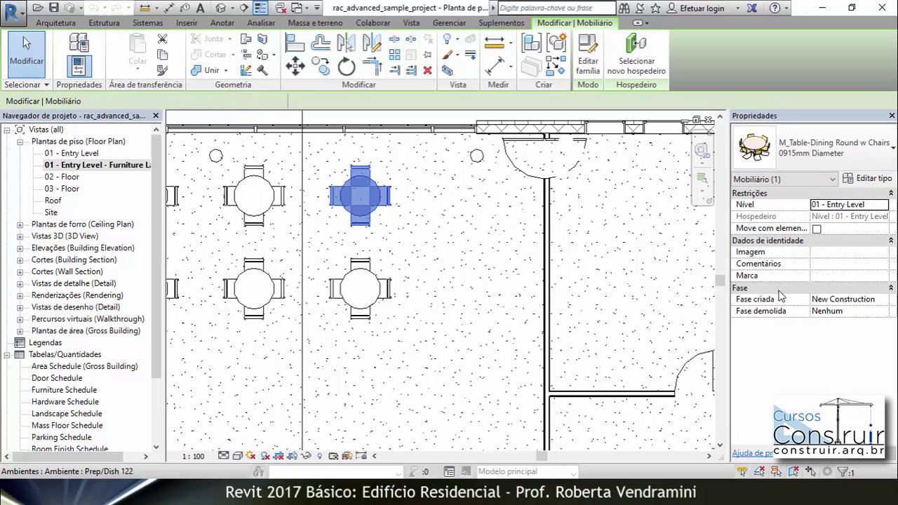
key(Escape)
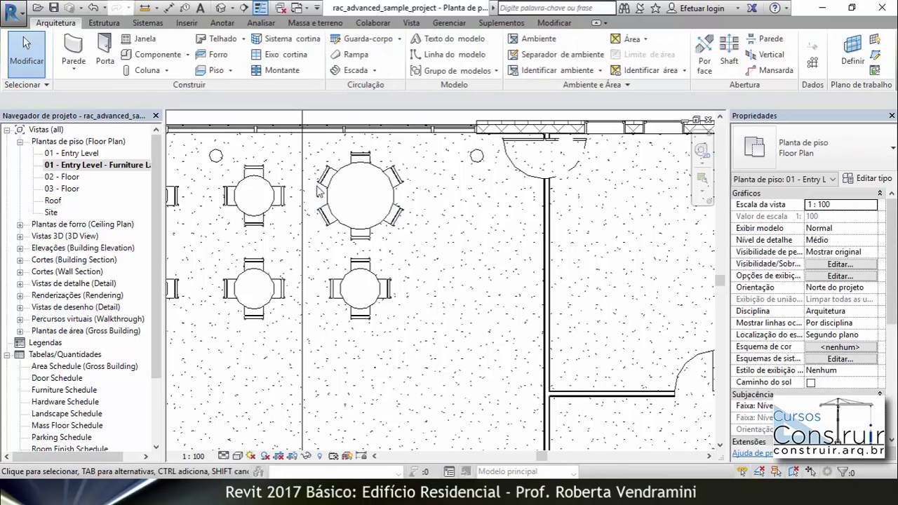
Open the default 3D view and hide the exterior curtain wall in front of the ground-floor dining tables
click(223, 8)
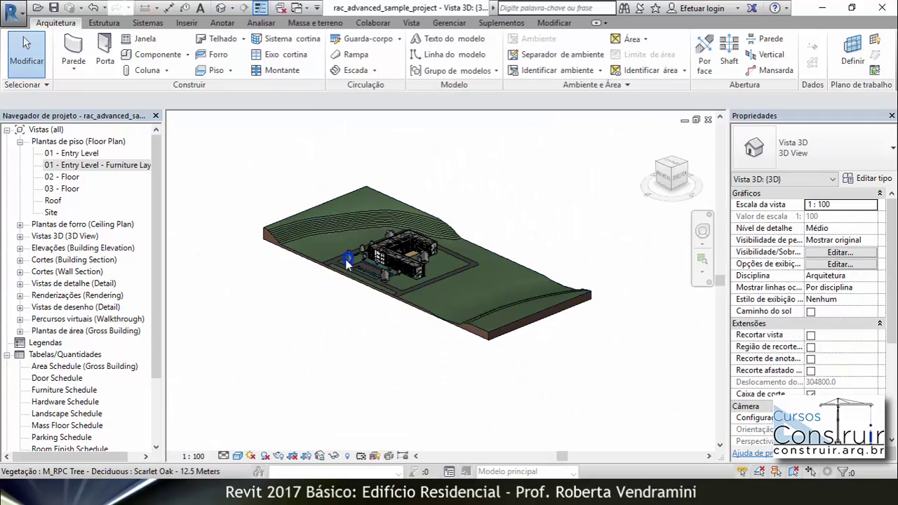
shift+middle_drag(345, 258, 374, 298)
scroll(368, 280, up, 10)
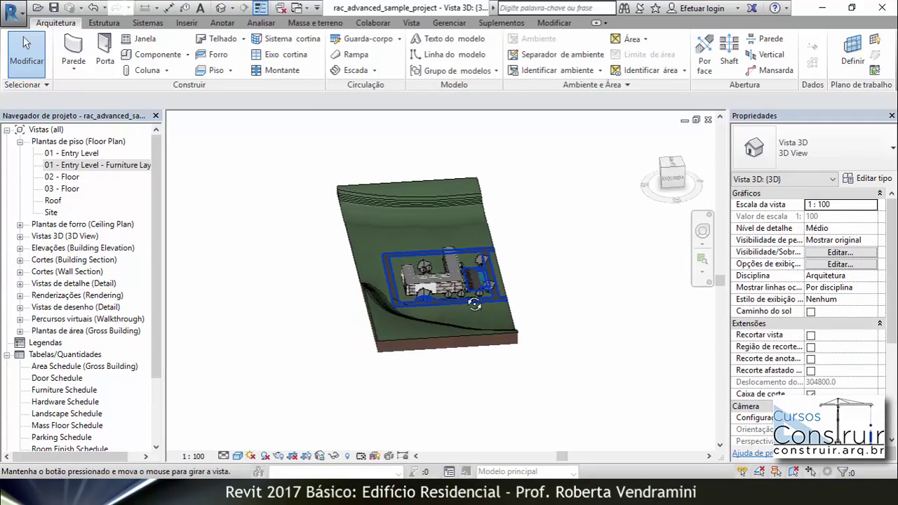
scroll(393, 266, up, 10)
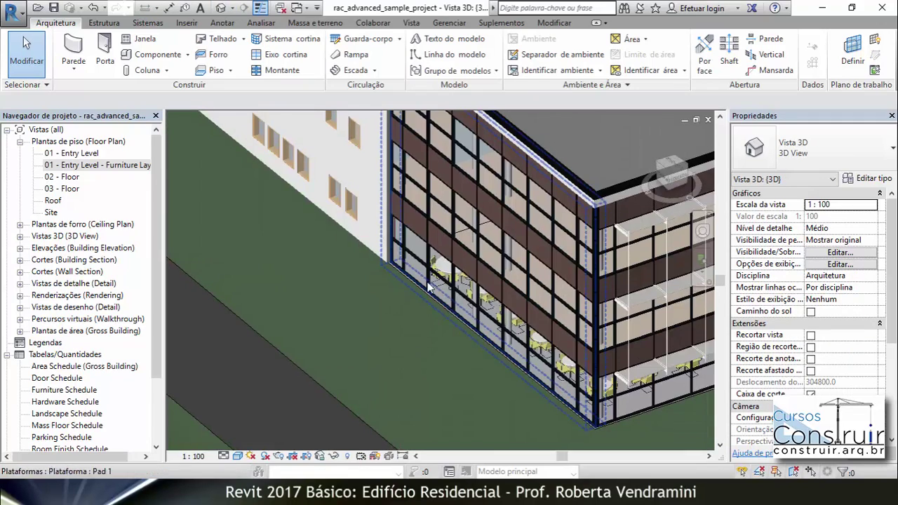
click(453, 298)
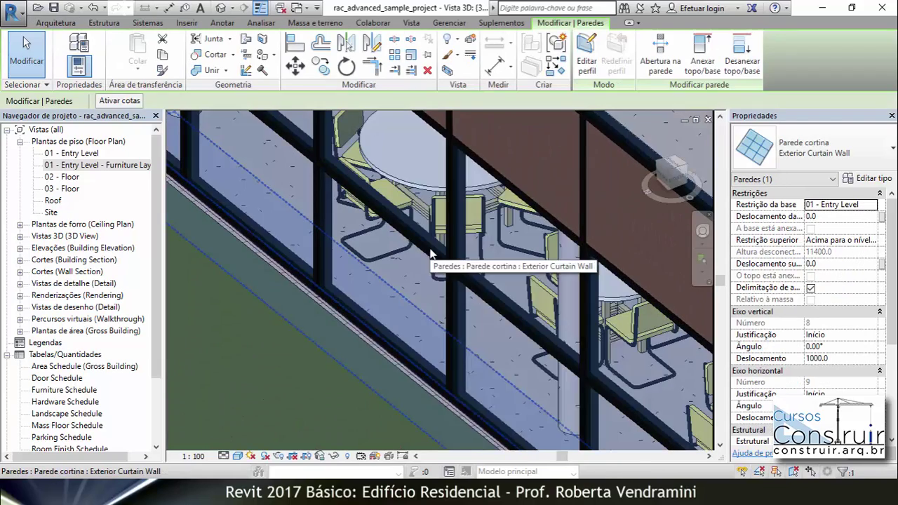
right_click(430, 295)
mouse_move(511, 250)
click(642, 251)
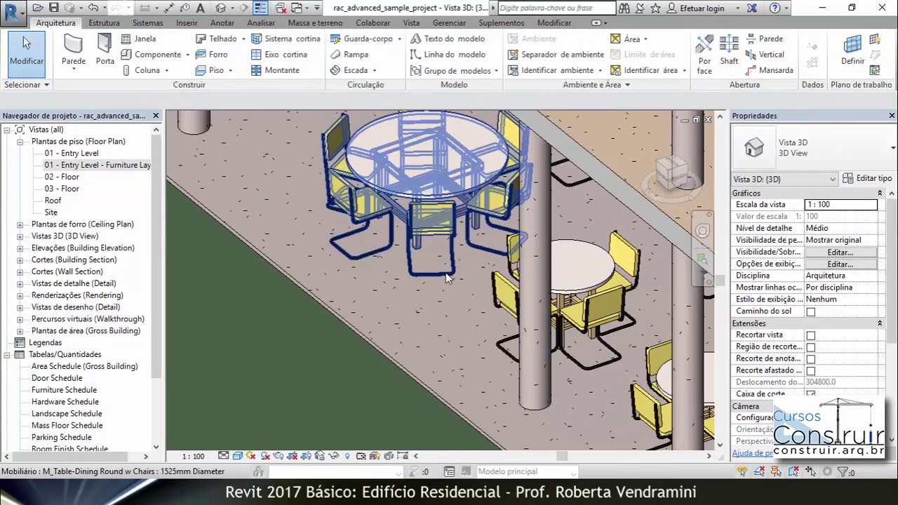
Return to the furniture floor plan and change the 1525mm Diameter table to Table-Night Stand 24" x 24" x 30"
middle_drag(454, 268, 480, 288)
scroll(334, 257, down, 1)
middle_drag(485, 239, 504, 263)
scroll(554, 257, up, 1)
key(ctrl+Tab)
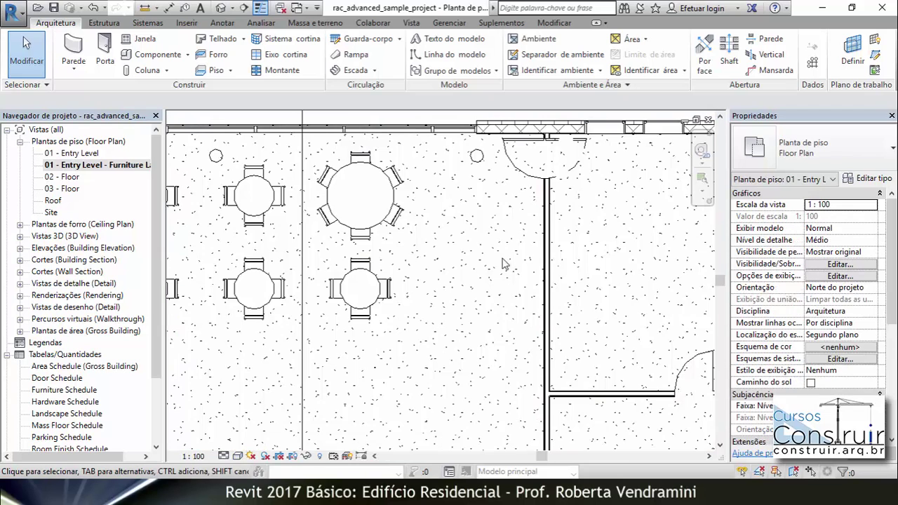
click(385, 230)
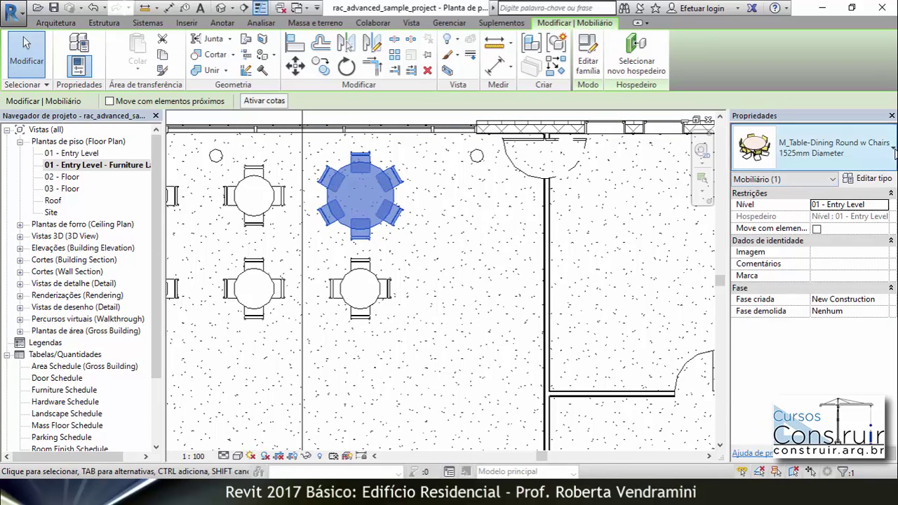
click(863, 163)
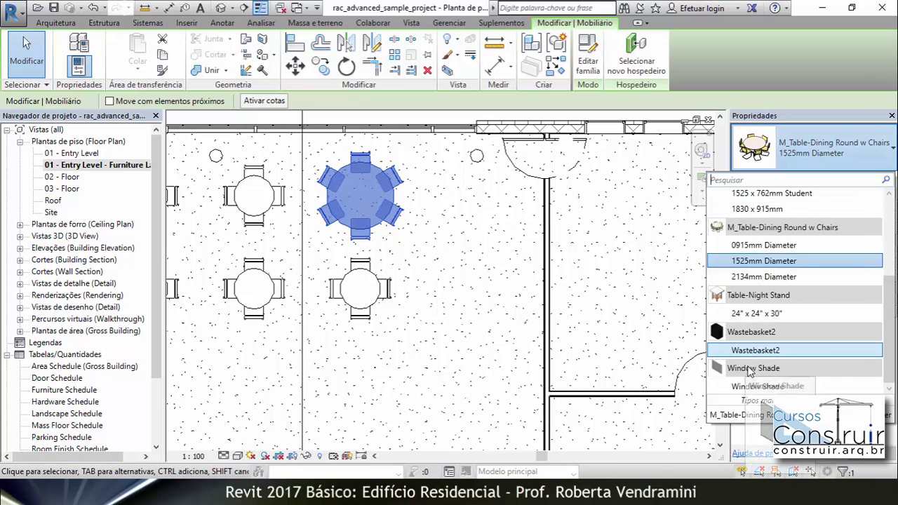
click(777, 317)
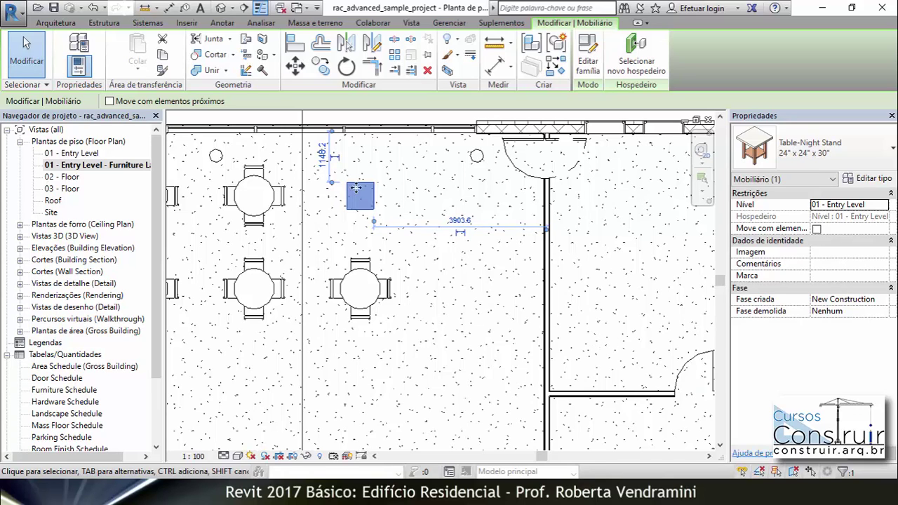
Close the perspective view and, in the 3D view, change the night stand to M_Table-Dining Round w Chairs 0915mm Diameter
key(ctrl+Tab)
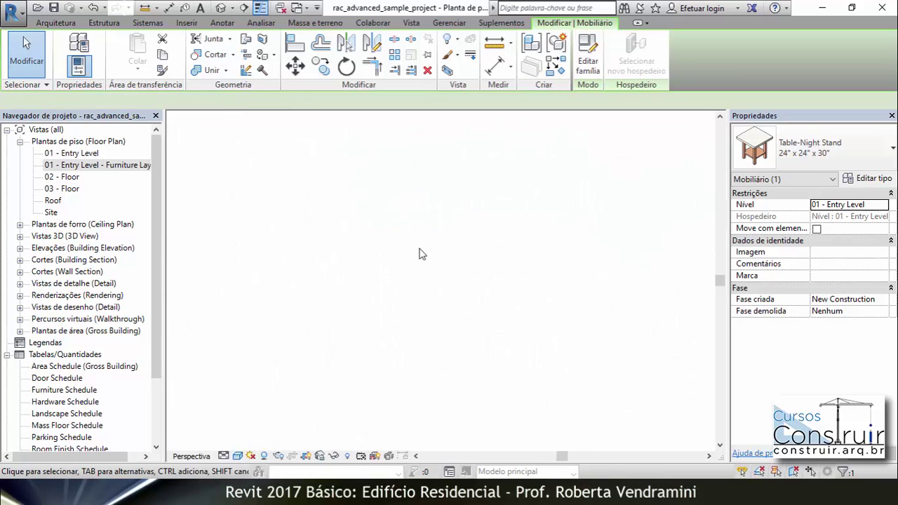
click(707, 122)
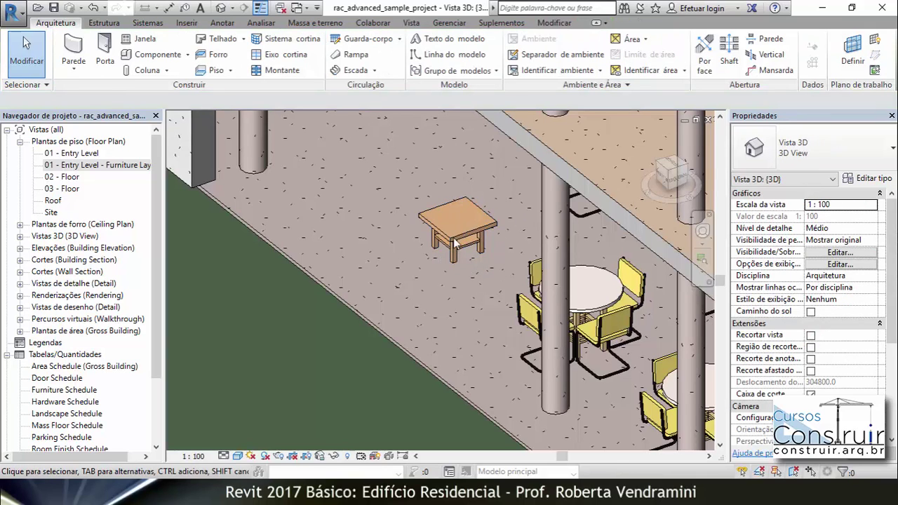
click(473, 238)
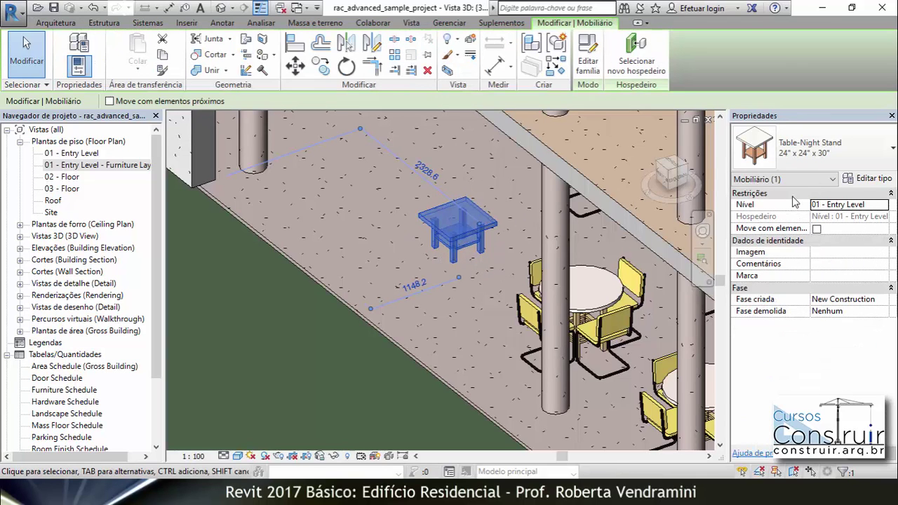
click(889, 153)
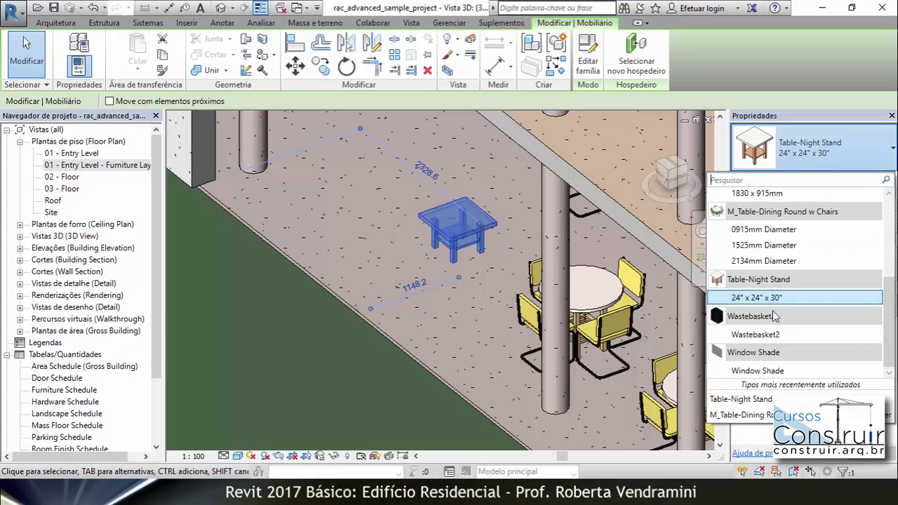
click(763, 229)
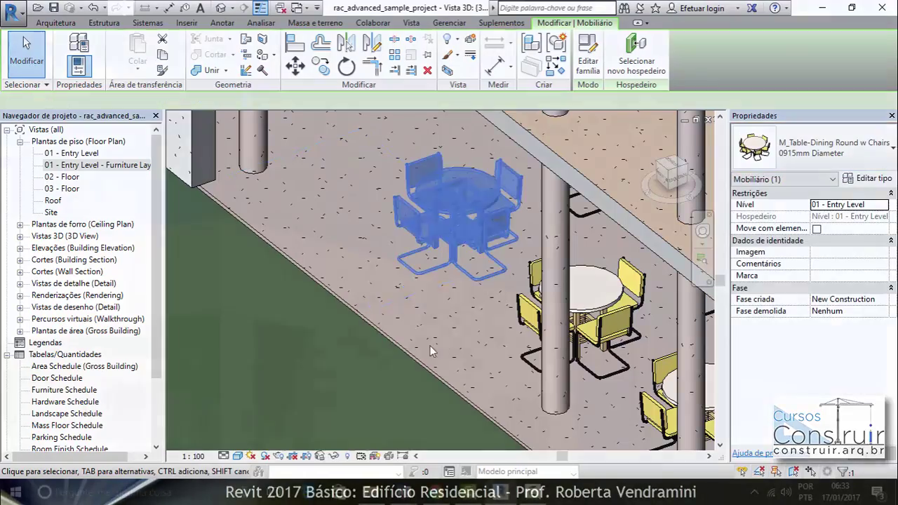
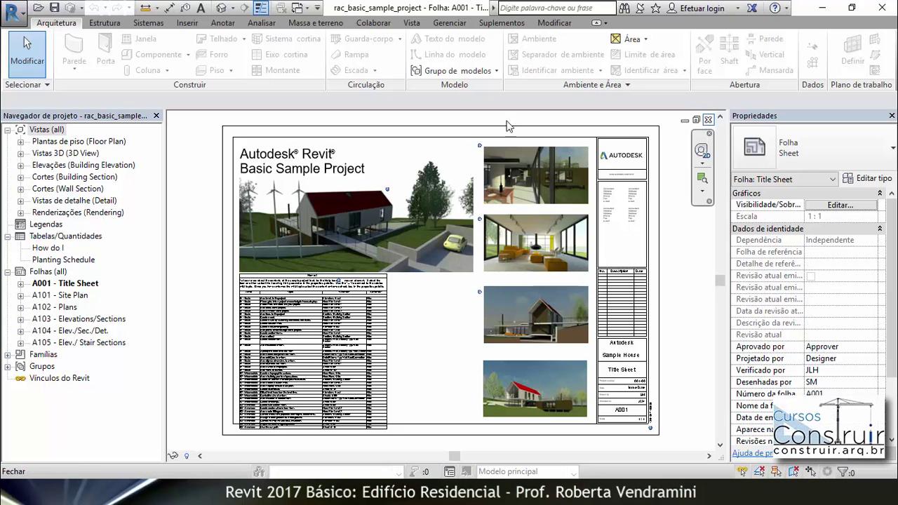
Open the Level 1 floor plan of rac_basic_sample_project around the Hall and Bath rooms
click(20, 141)
click(46, 130)
double_click(57, 153)
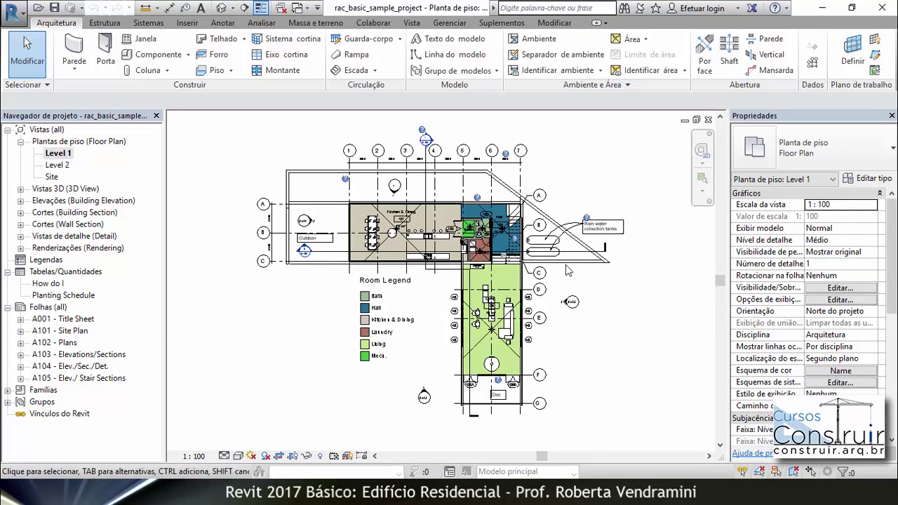
scroll(522, 228, up, 3)
scroll(463, 222, up, 2)
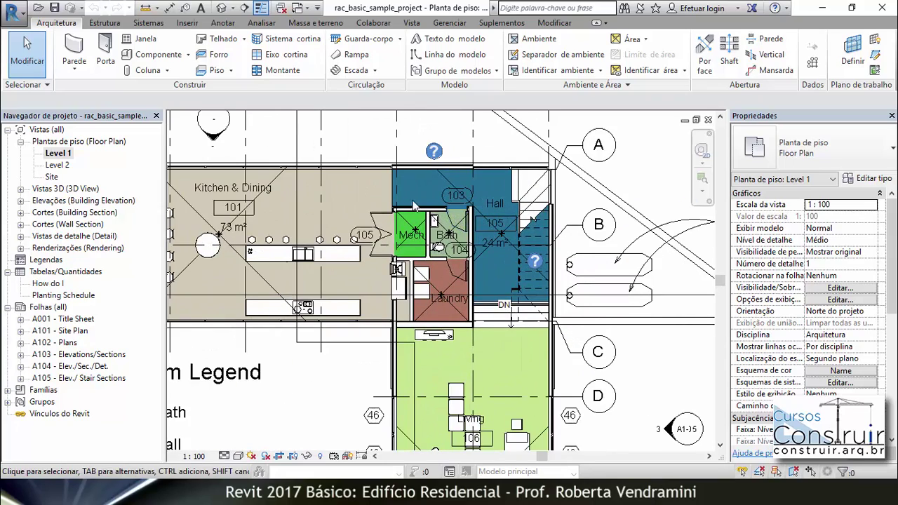
Change the double door 105 of the Mech. room to type Single-Flush 800 x 2100
scroll(491, 205, up, 3)
scroll(495, 203, up, 1)
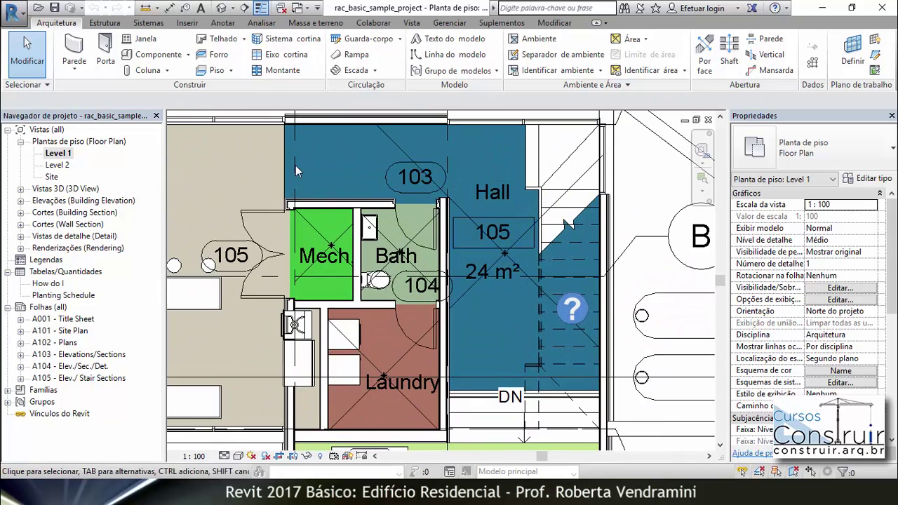
click(265, 214)
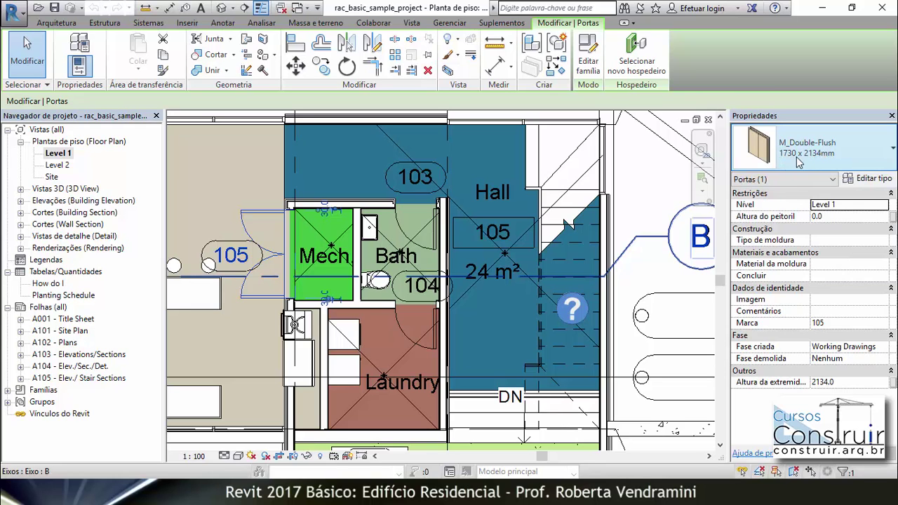
scroll(273, 217, up, 3)
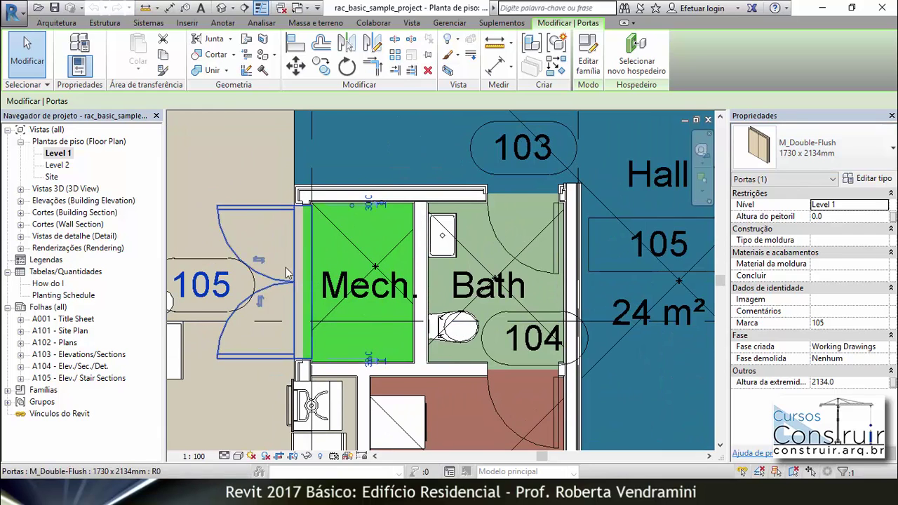
click(303, 287)
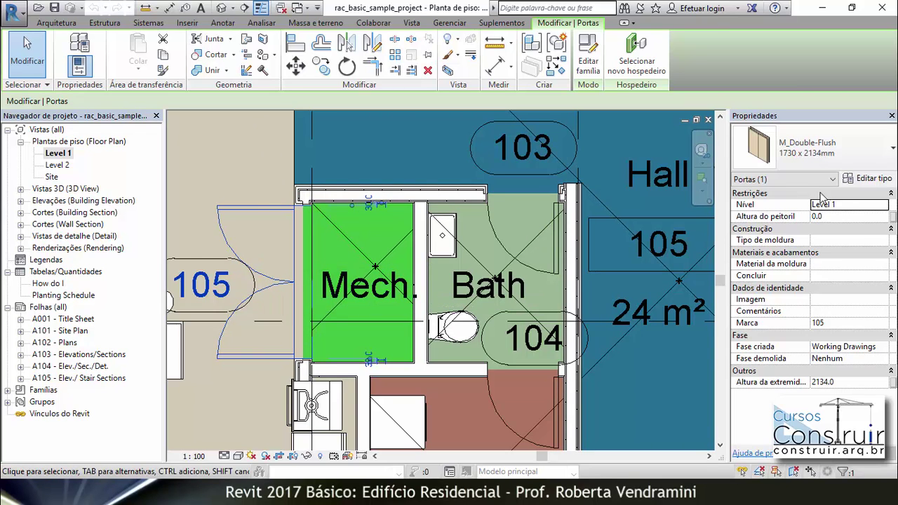
click(889, 156)
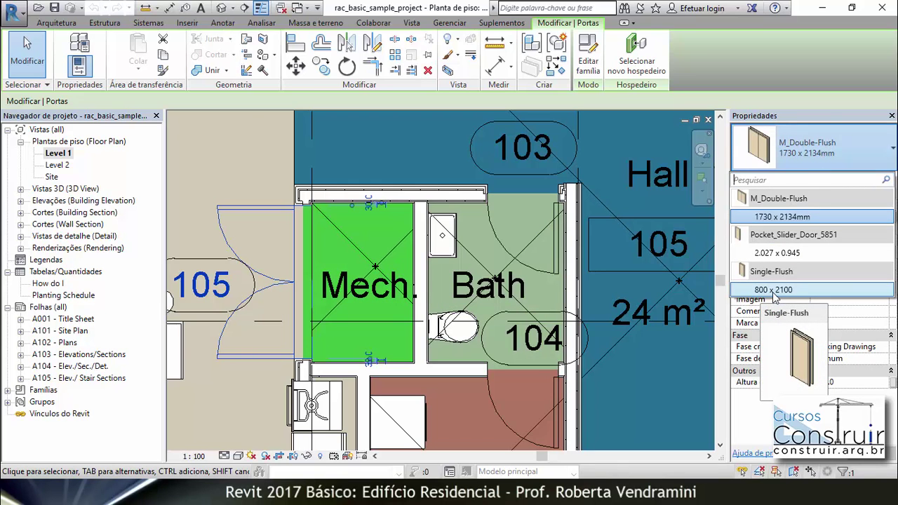
click(774, 291)
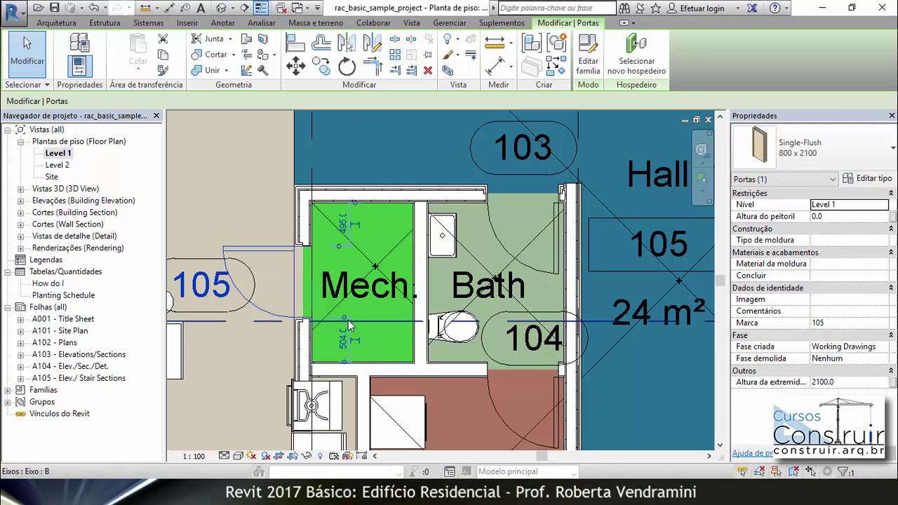
Open the building section of section mark 1/A104 near grid 4 and clear the door selection
scroll(308, 250, up, 3)
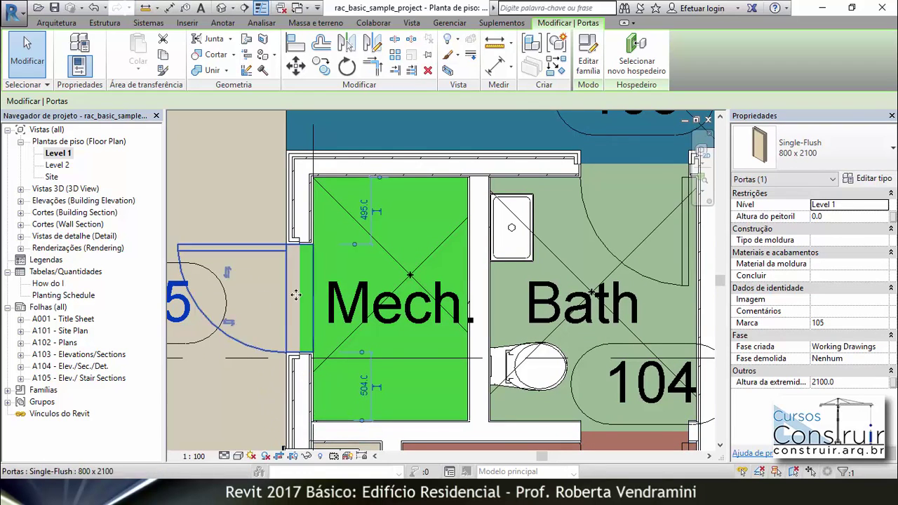
scroll(351, 281, down, 5)
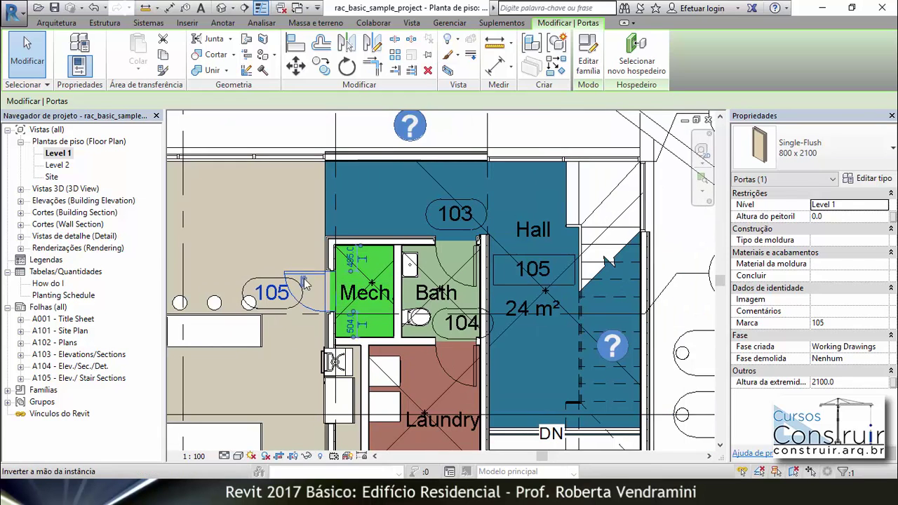
scroll(353, 273, down, 2)
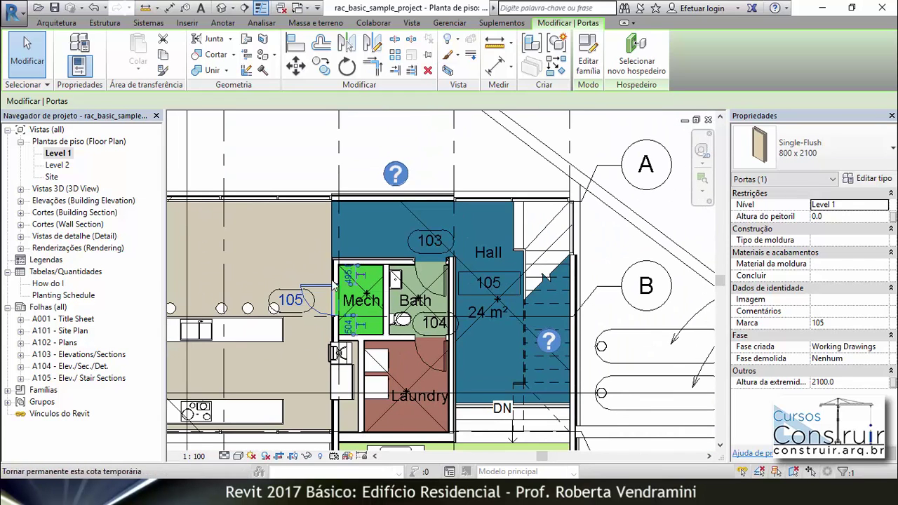
scroll(351, 338, down, 2)
scroll(351, 338, down, 2)
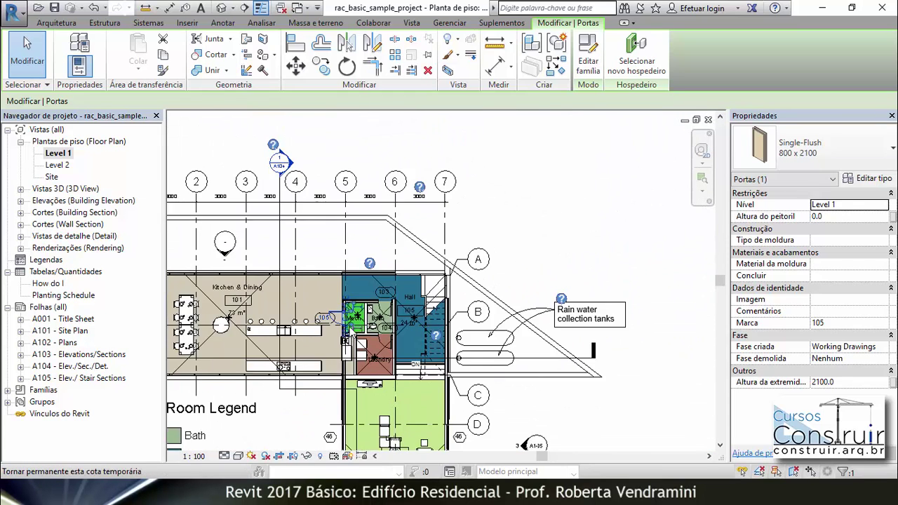
scroll(290, 152, up, 4)
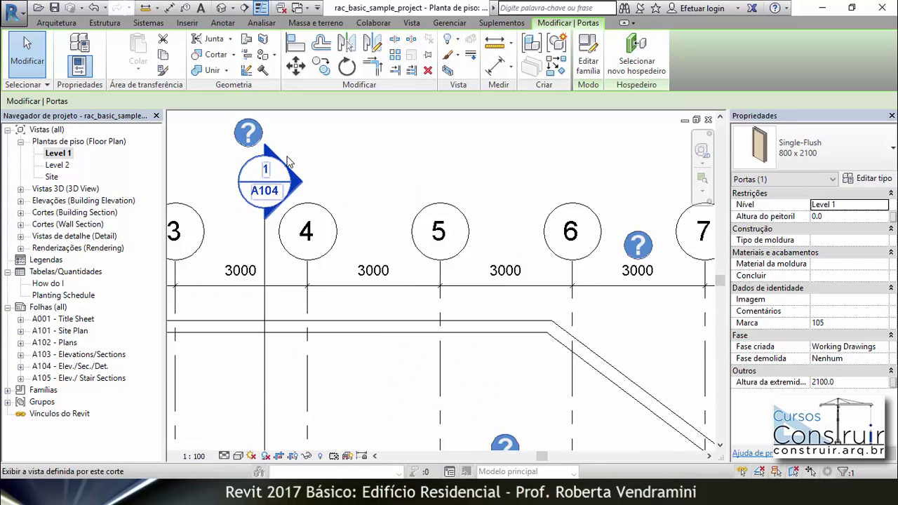
double_click(305, 200)
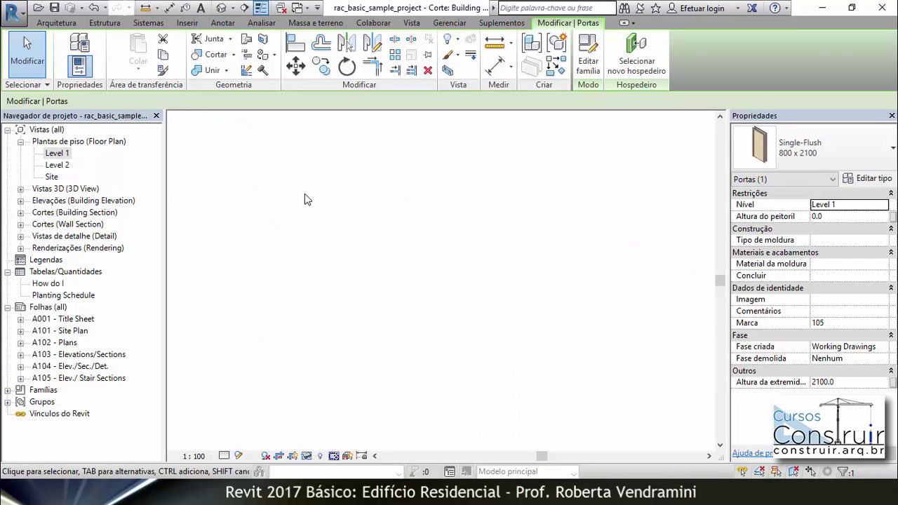
scroll(484, 280, up, 4)
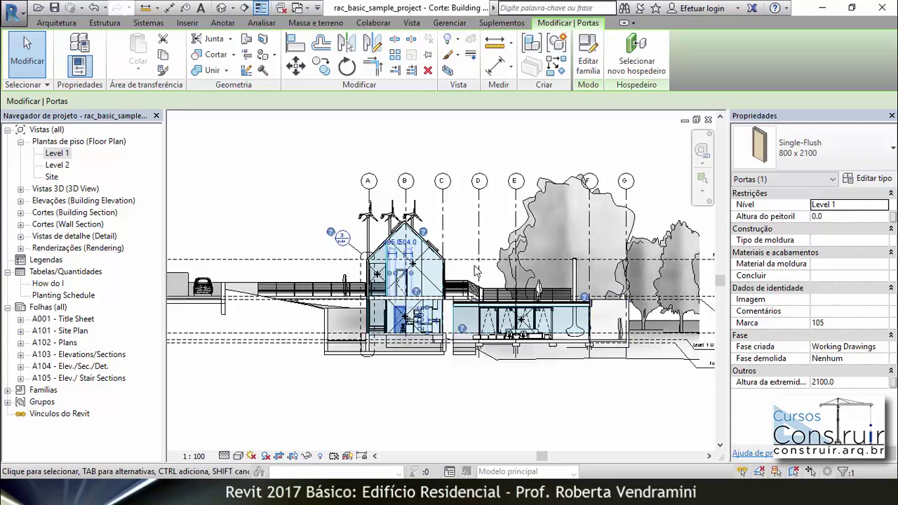
click(440, 211)
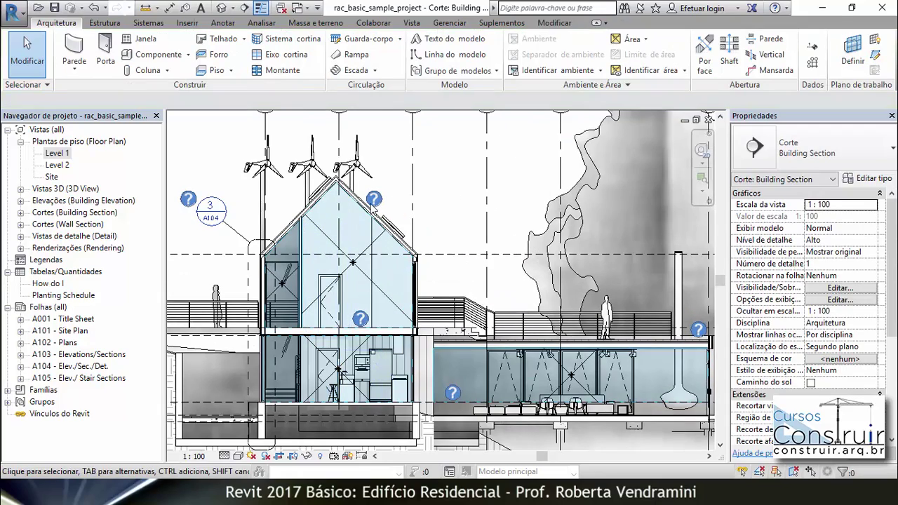
In the section, change the Level 1 single door beside the kitchen to M_Double-Flush 1730 x 2134mm and deselect it
scroll(347, 387, down, 3)
scroll(374, 288, up, 5)
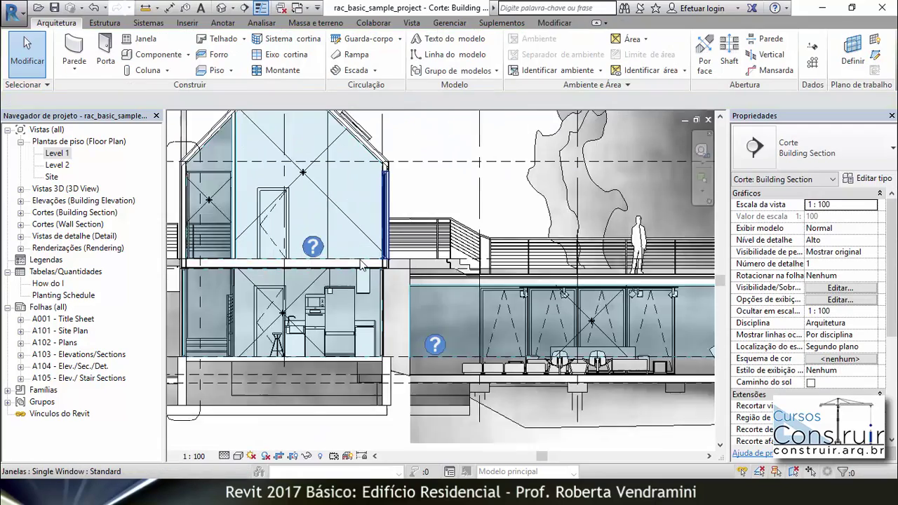
click(278, 214)
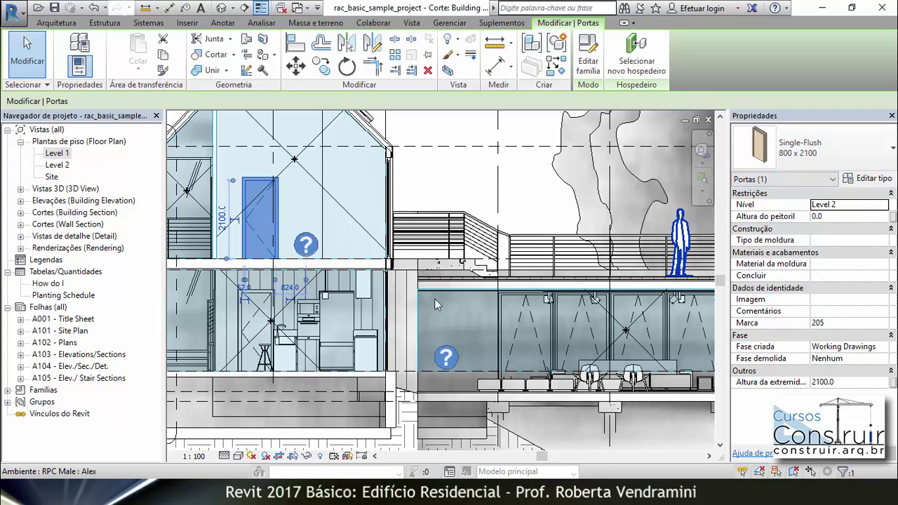
click(261, 295)
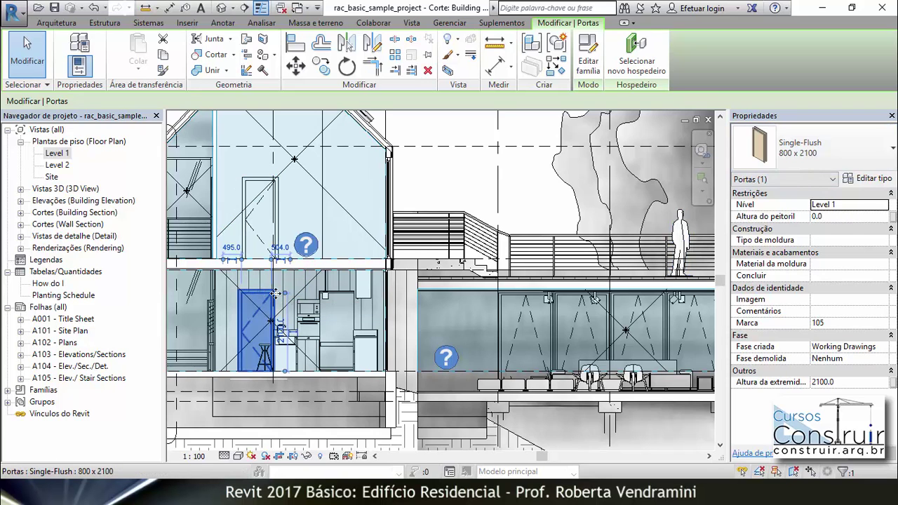
scroll(332, 343, up, 2)
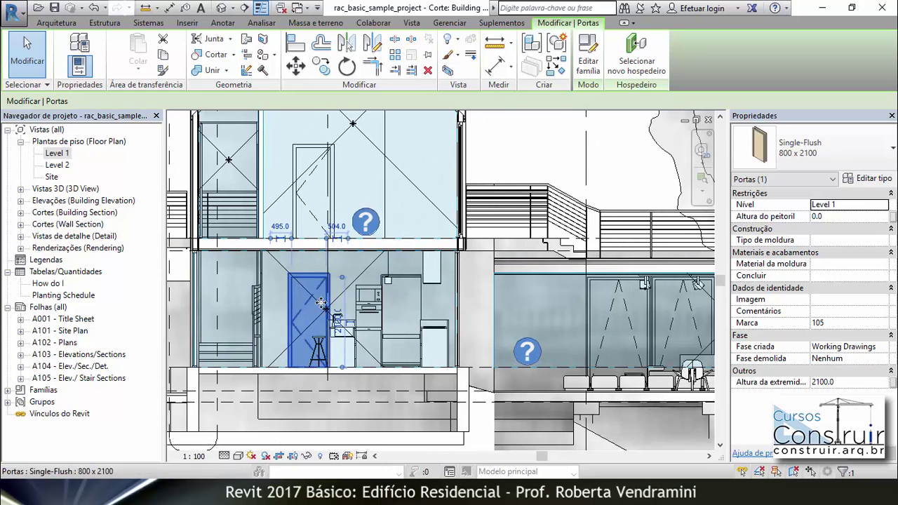
click(893, 149)
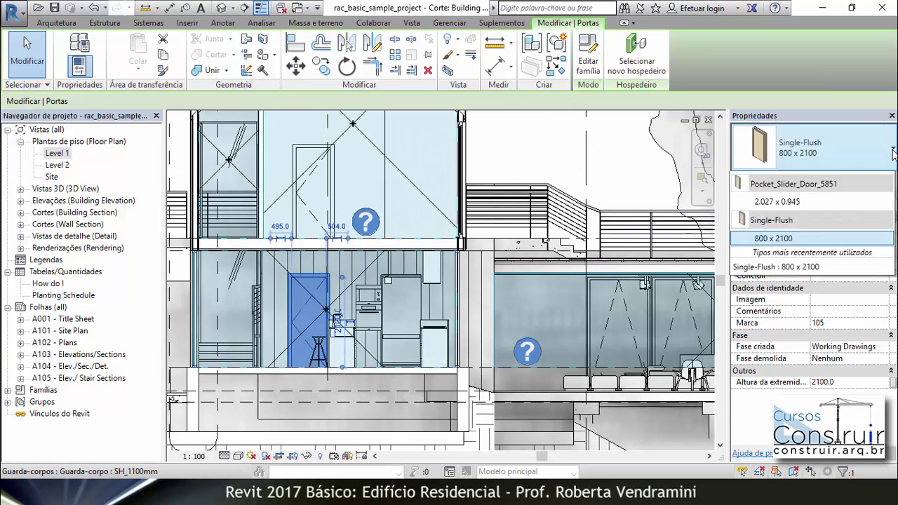
mouse_move(775, 221)
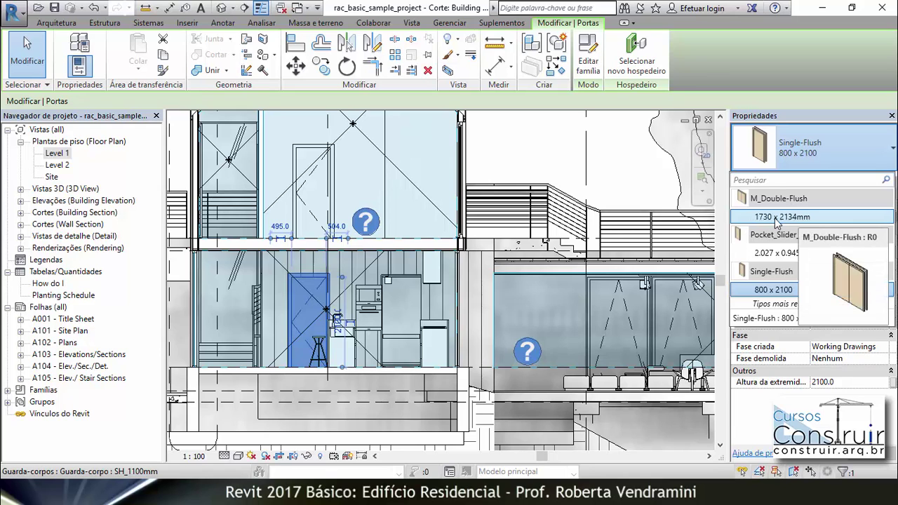
click(775, 219)
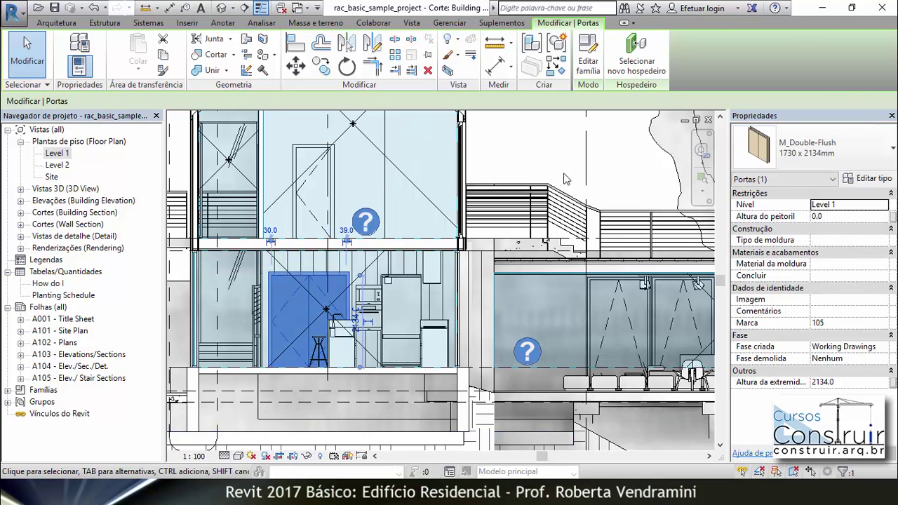
key(Escape)
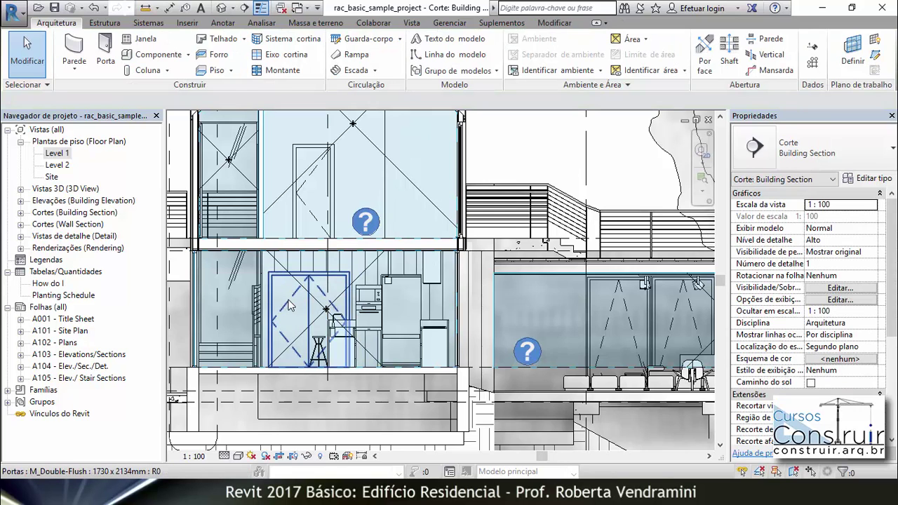
Return to the Level 1 floor plan and view the whole layout
key(ctrl+Tab)
scroll(358, 218, down, 8)
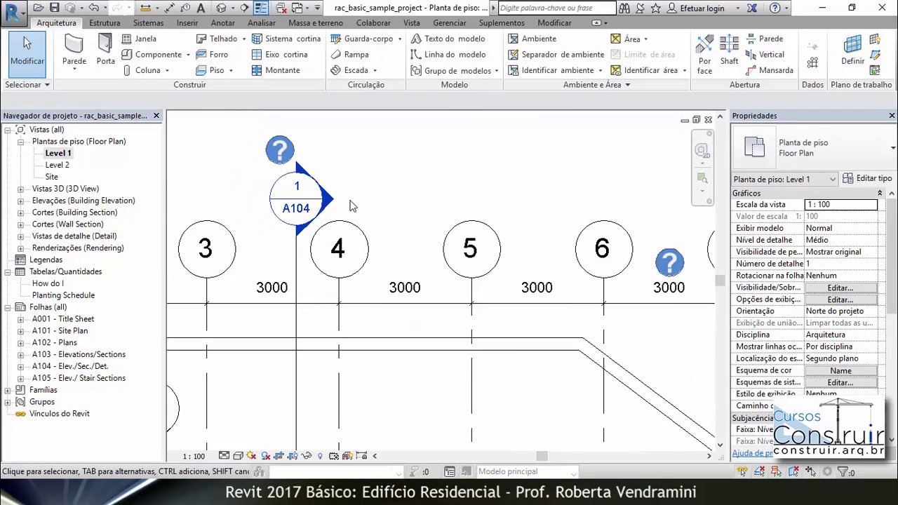
scroll(382, 319, up, 8)
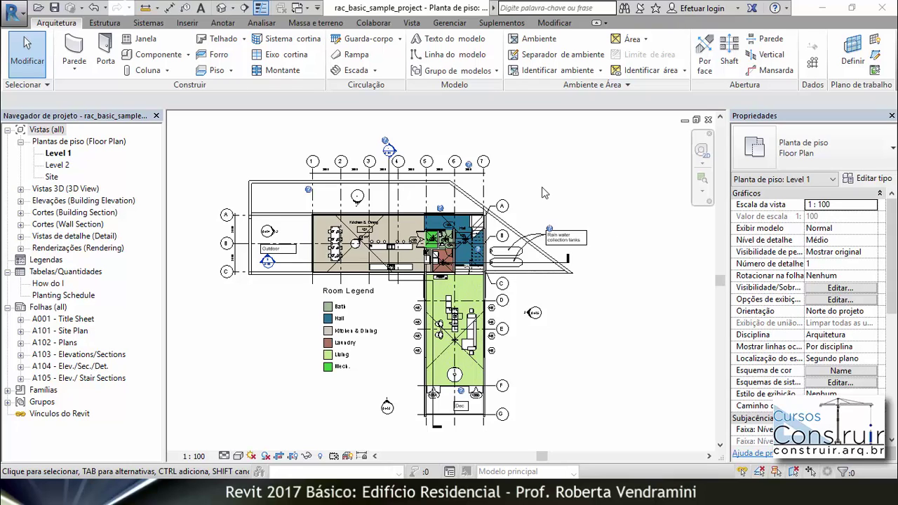
Switch to the 01 - Entry Level furniture floor plan of rac_advanced_sample_project, around the round dining tables
key(ctrl+Tab)
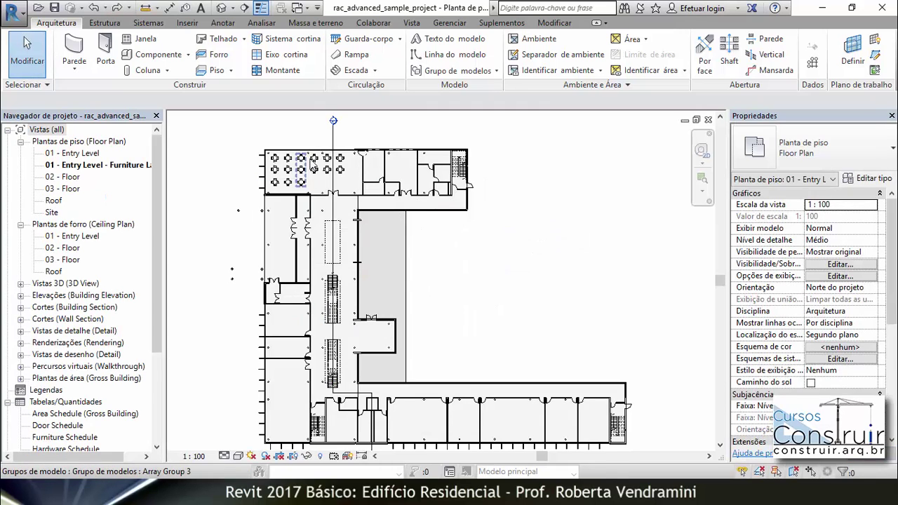
scroll(321, 157, up, 2)
scroll(323, 159, up, 4)
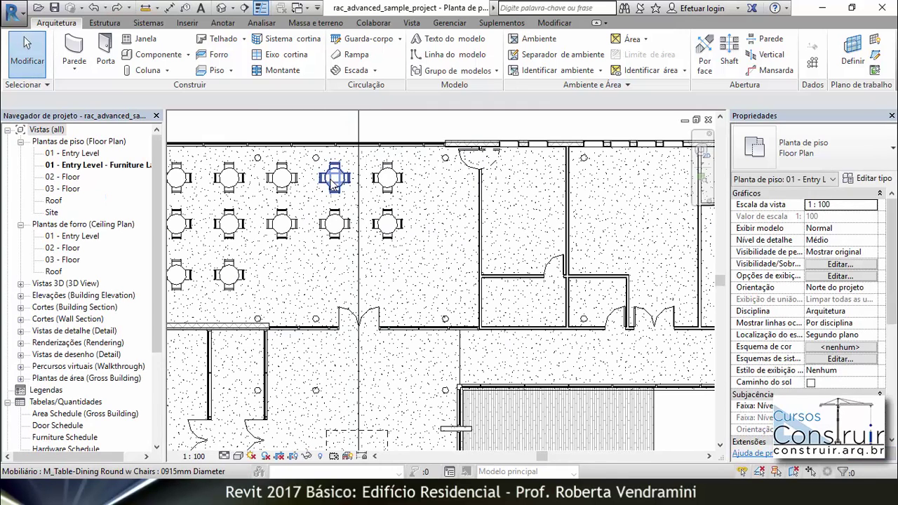
scroll(335, 145, up, 2)
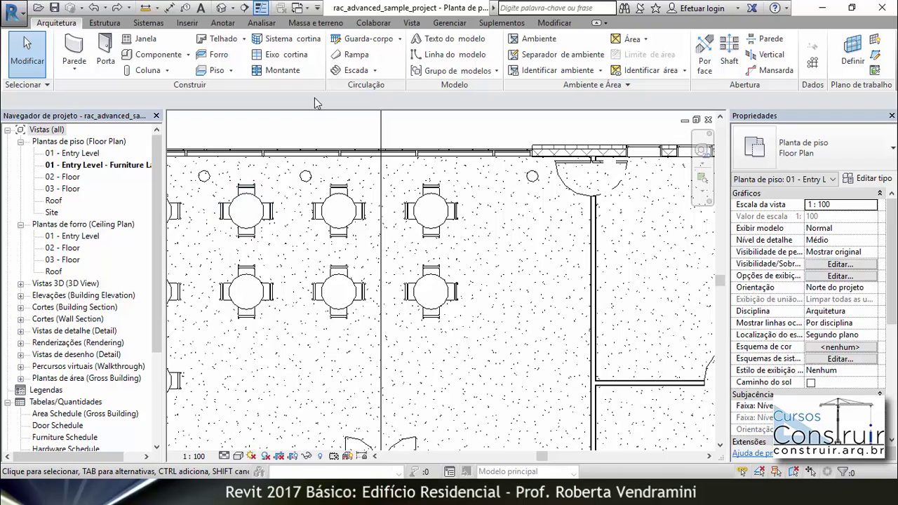
Set the Chairs type parameter of the M_Table-Dining Round w Chairs 0915mm Diameter tables to 3, apply it and deselect the table
click(343, 202)
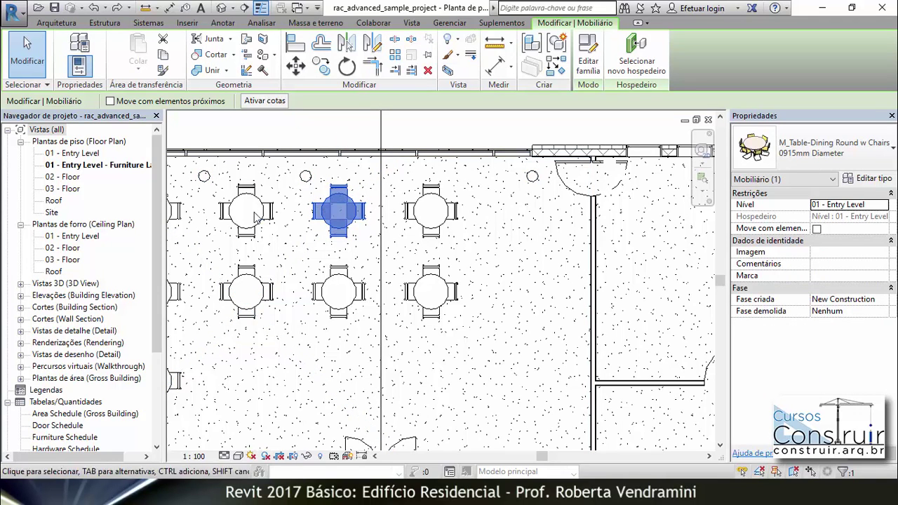
click(81, 44)
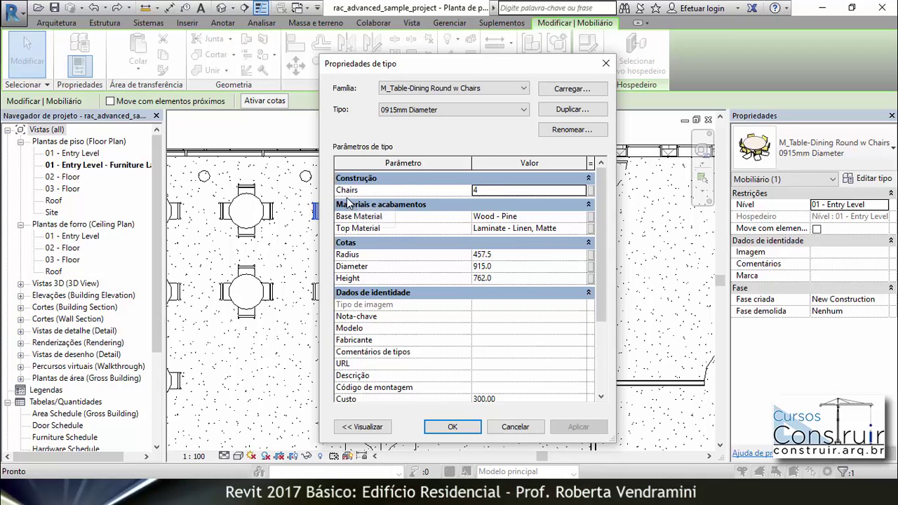
click(488, 191)
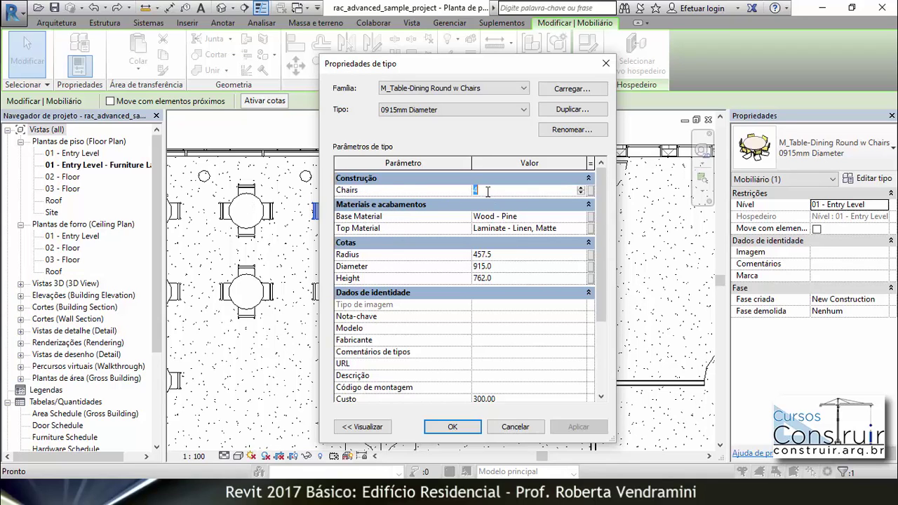
text(3)
click(577, 426)
click(454, 425)
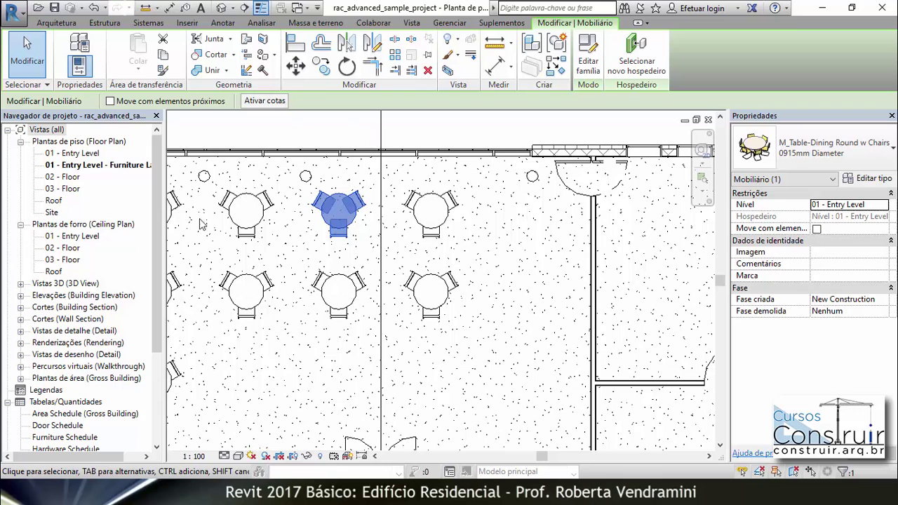
scroll(273, 237, down, 4)
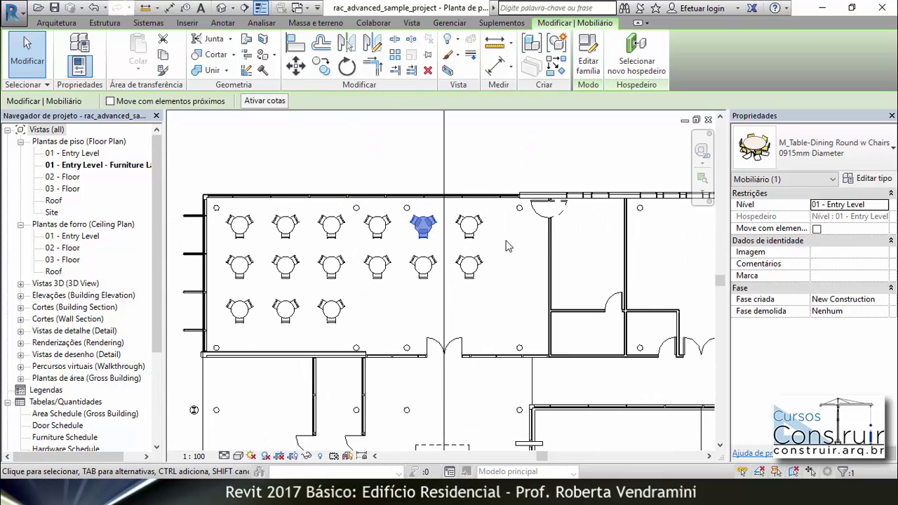
scroll(247, 260, up, 2)
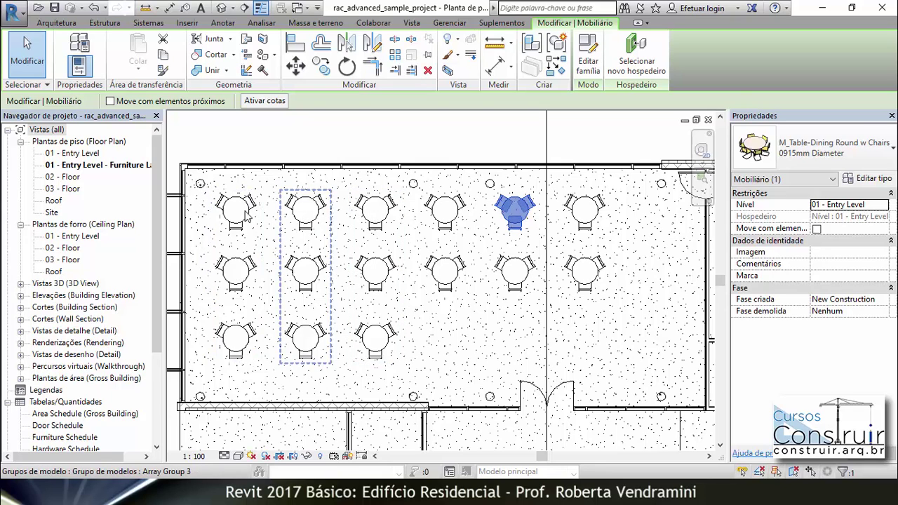
scroll(222, 263, down, 1)
click(445, 192)
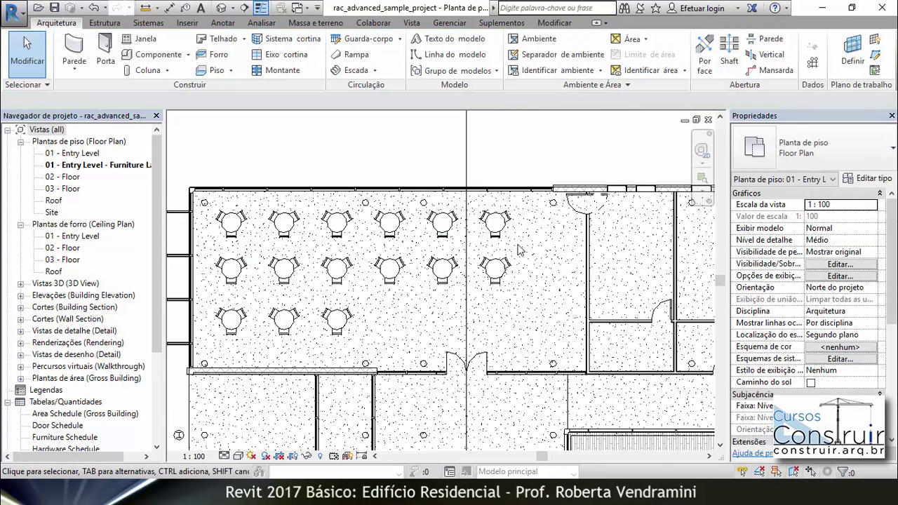
scroll(522, 239, up, 1)
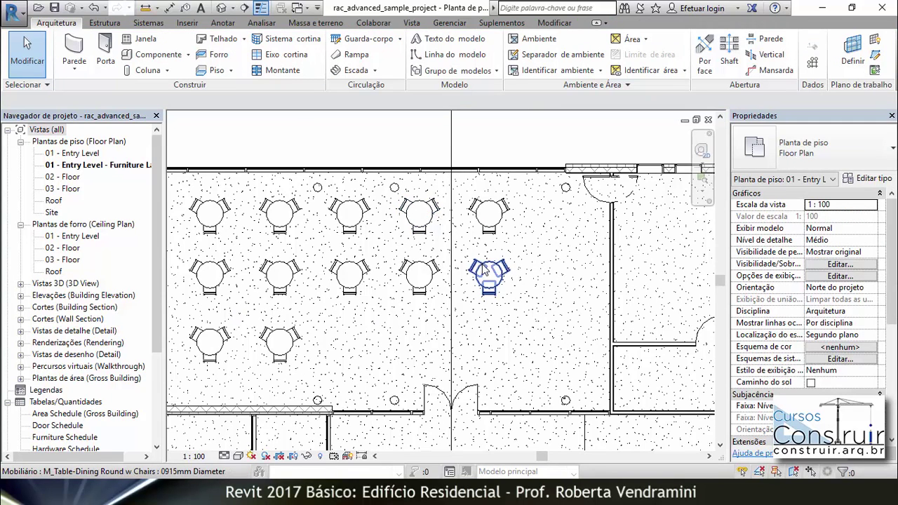
Set the Chairs type parameter of the M_Table-Dining Round w Chairs 0915mm Diameter tables to 4 and apply it
click(484, 271)
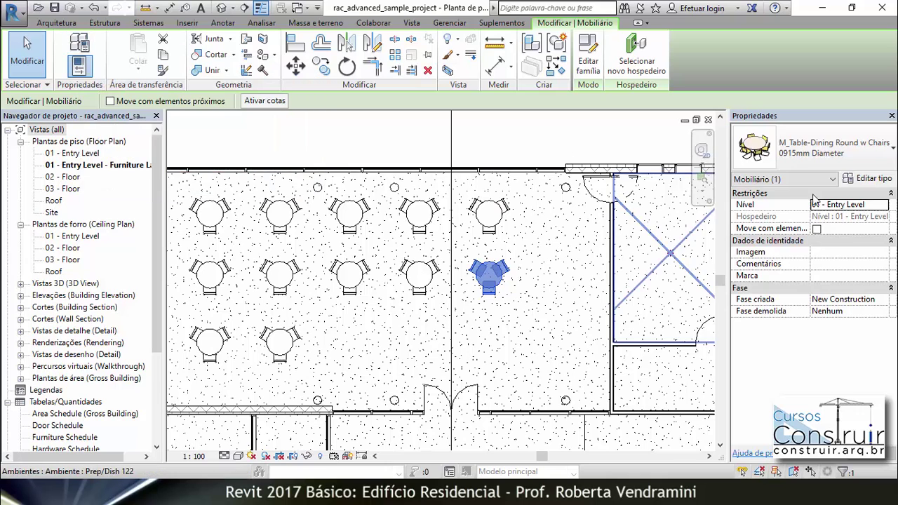
click(872, 179)
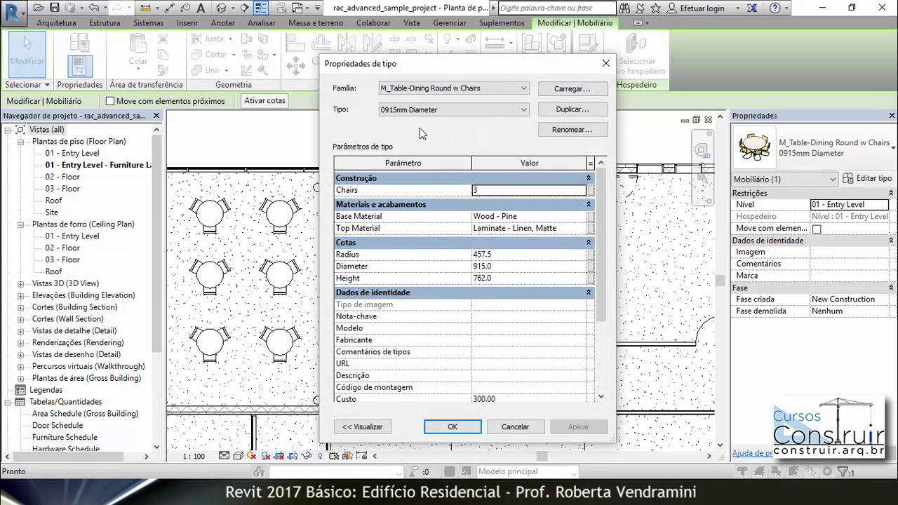
click(495, 189)
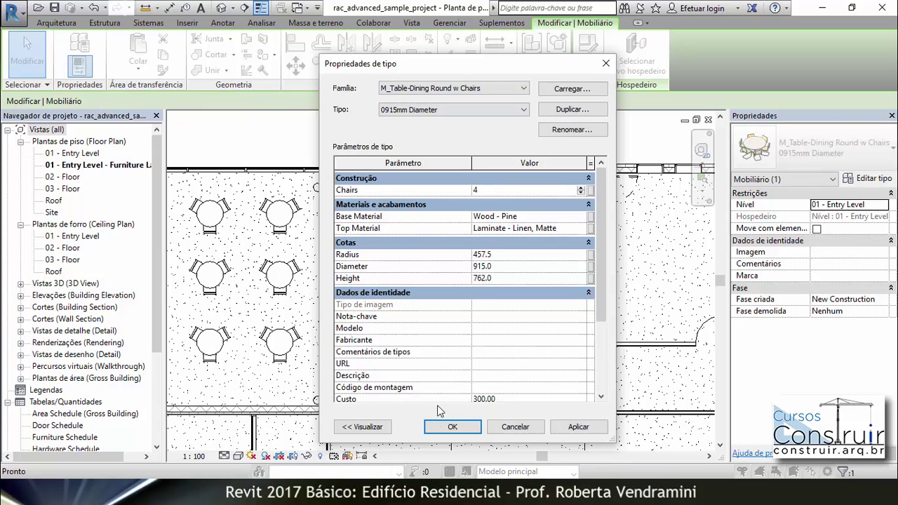
click(577, 426)
click(452, 427)
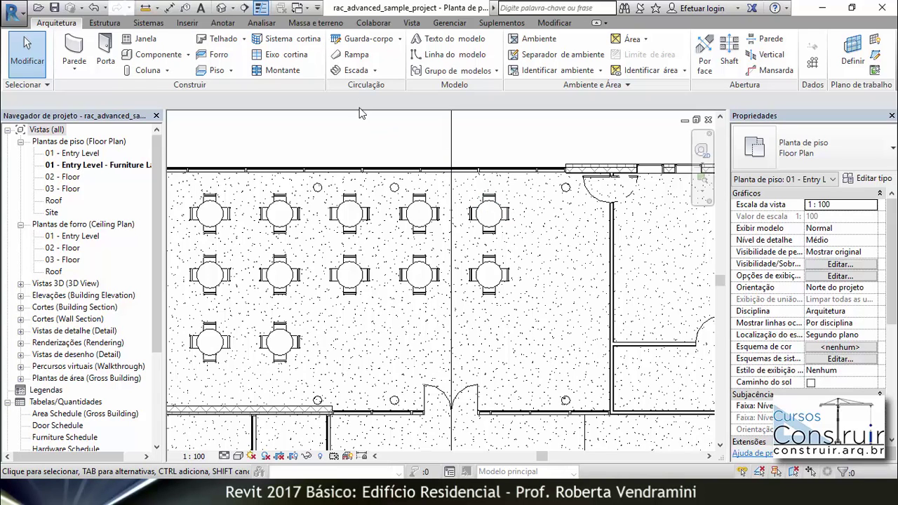
With a round dining table in the upper row selected, hide the Properties palette and show it again
click(421, 204)
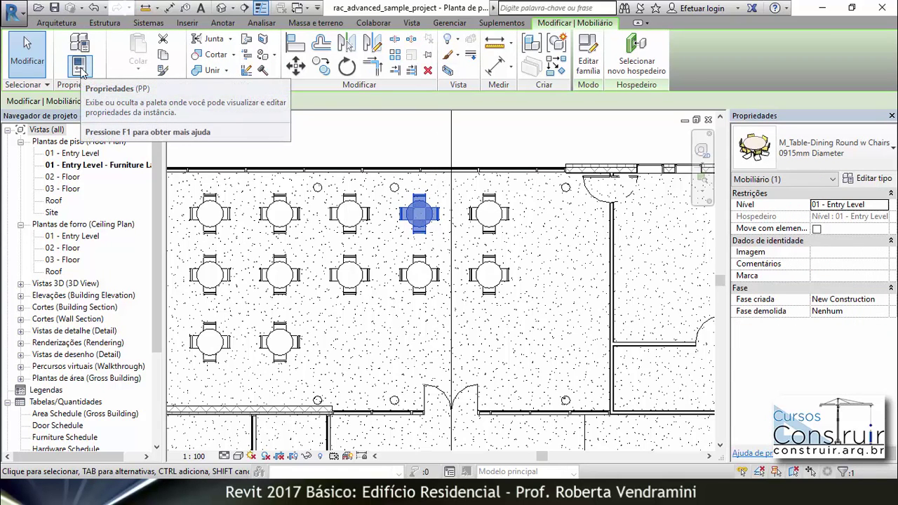
click(79, 67)
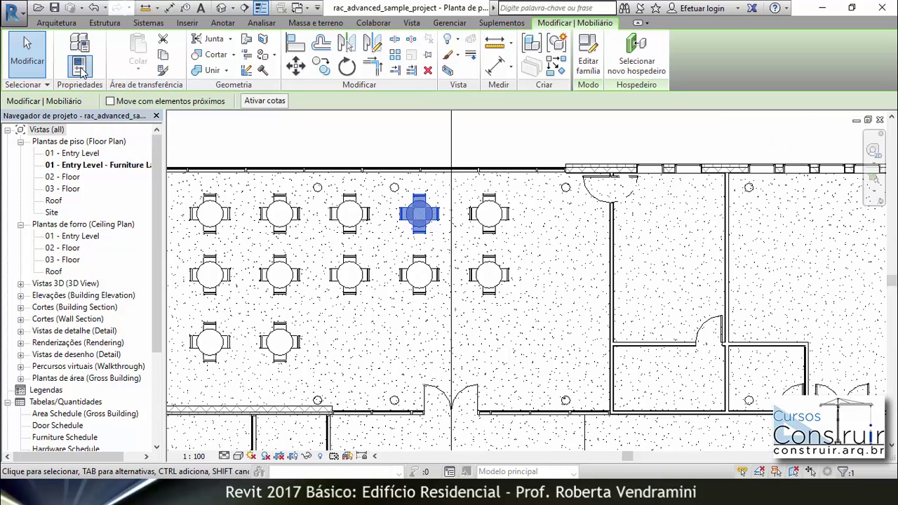
click(81, 67)
click(81, 67)
click(82, 67)
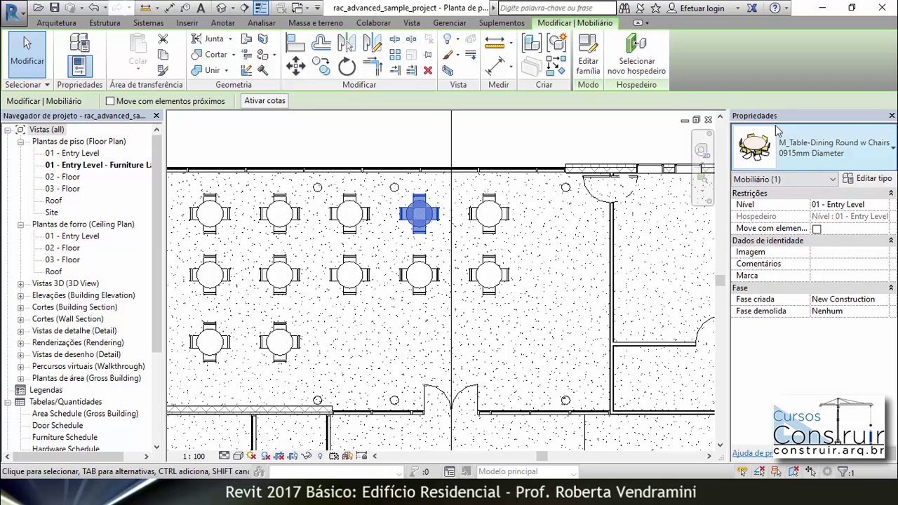
Check the family and type of a window in the exterior wall beyond the dining area and deselect it
click(582, 140)
middle_drag(575, 142, 421, 140)
middle_drag(523, 140, 441, 145)
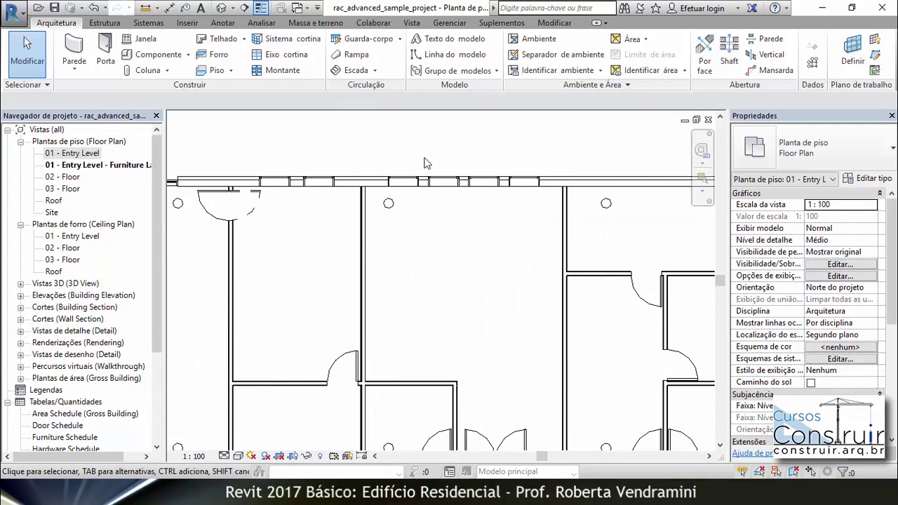
scroll(424, 157, up, 2)
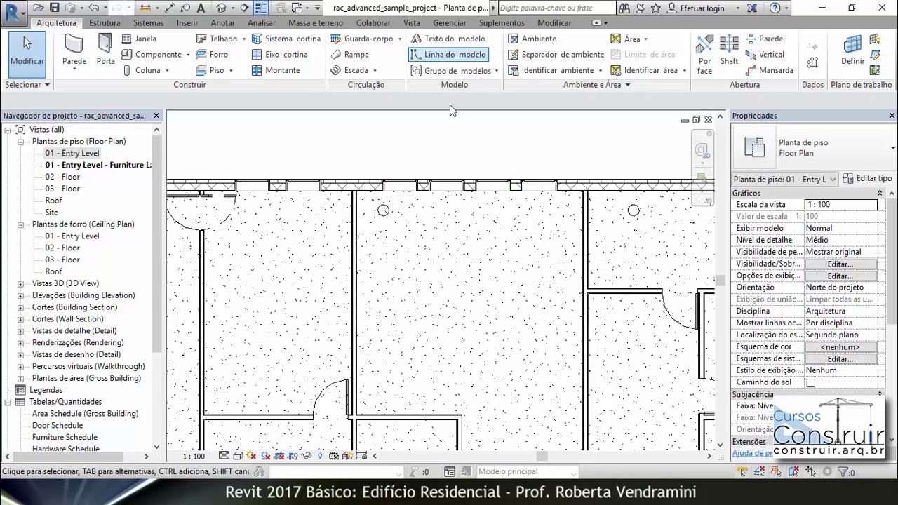
click(449, 187)
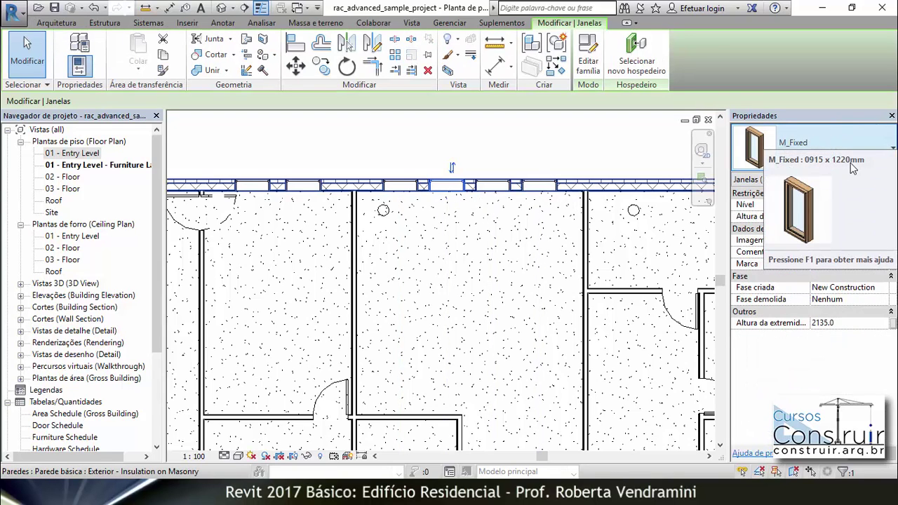
click(374, 149)
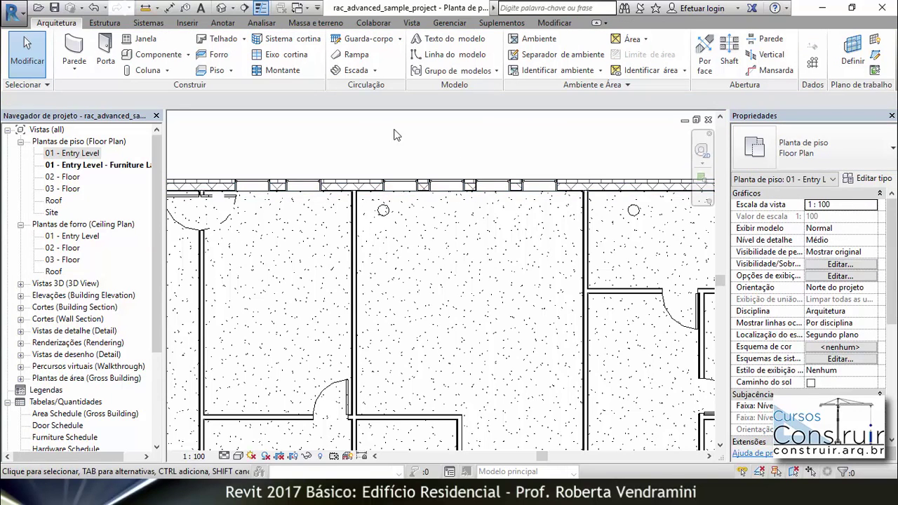
Examine the type parameters of the M_Fixed 0915 x 1220mm window against its neighbours in the plan, and close them unchanged
click(393, 184)
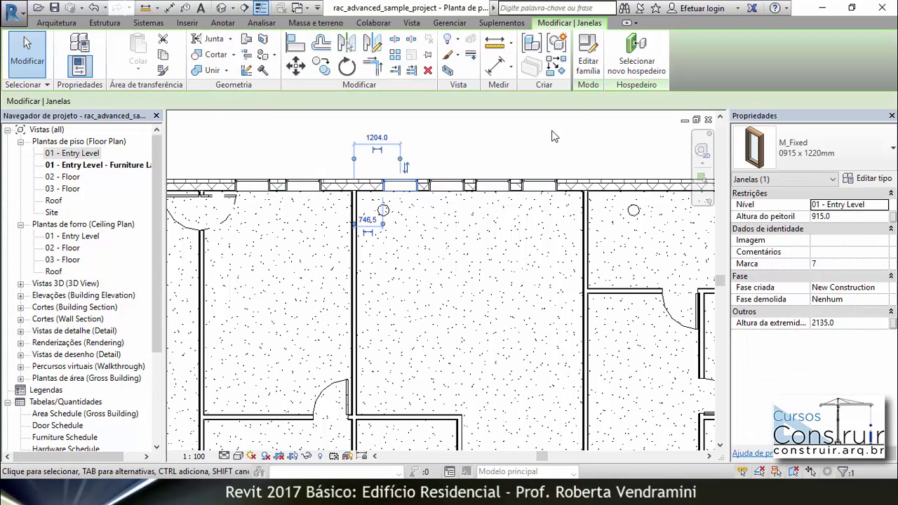
click(869, 181)
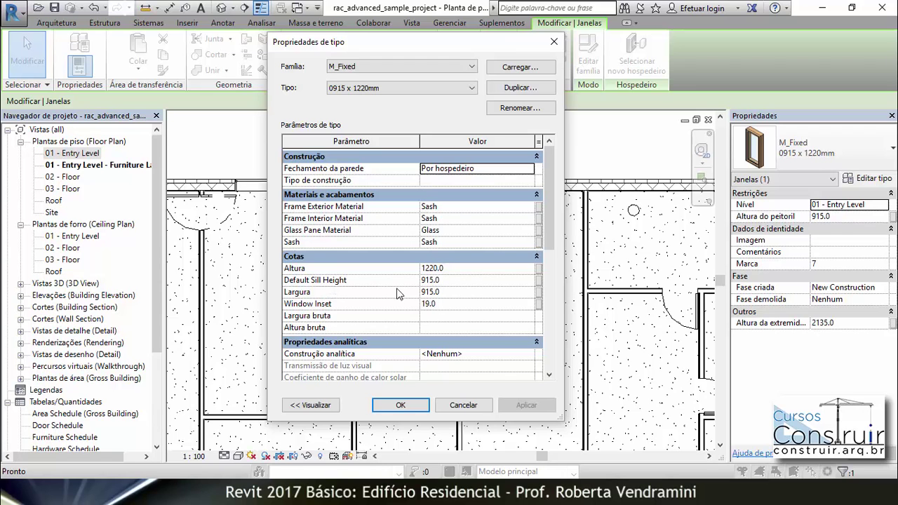
drag(364, 41, 538, 266)
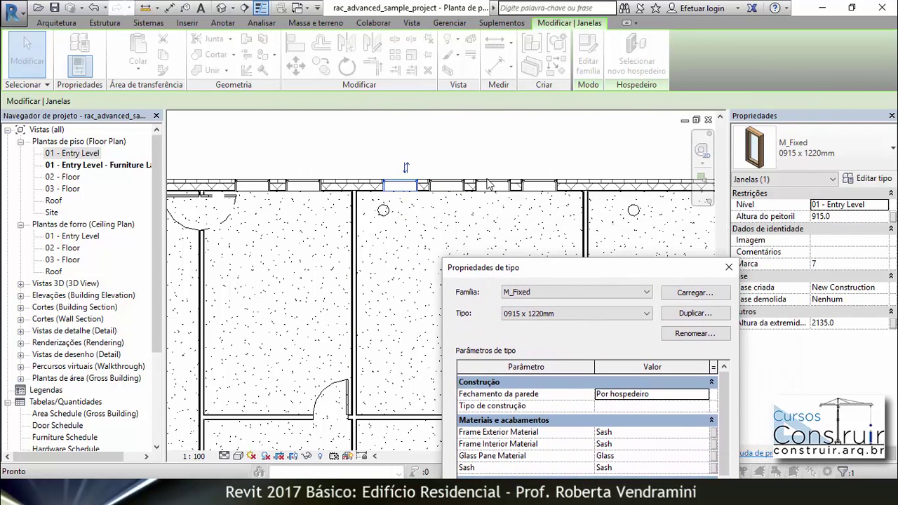
drag(542, 269, 403, 78)
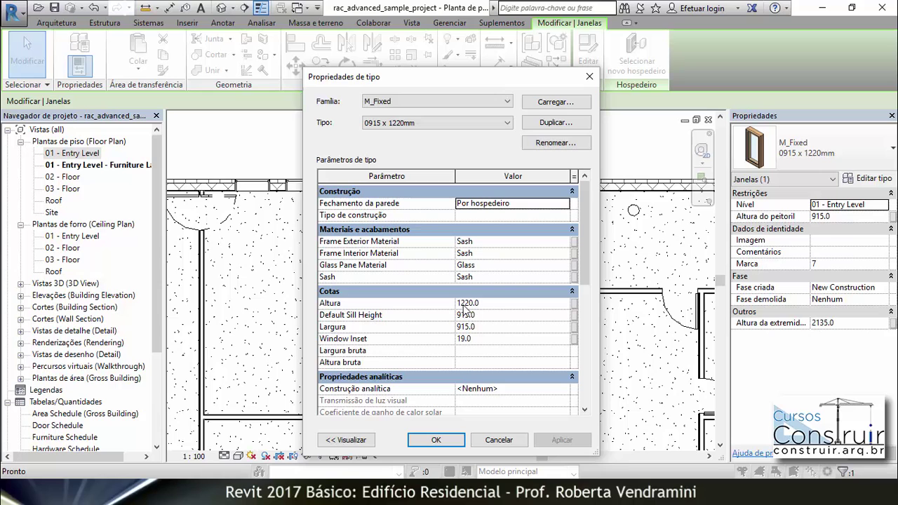
drag(453, 80, 597, 305)
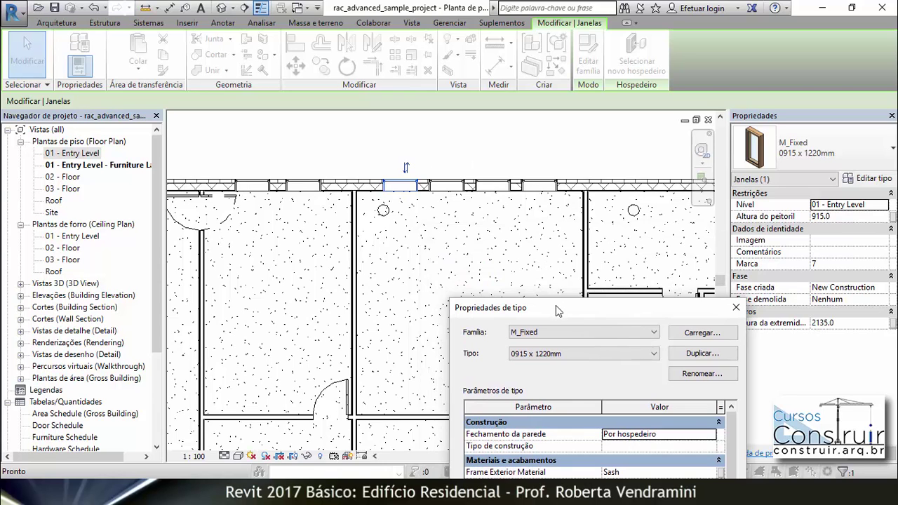
drag(556, 306, 400, 81)
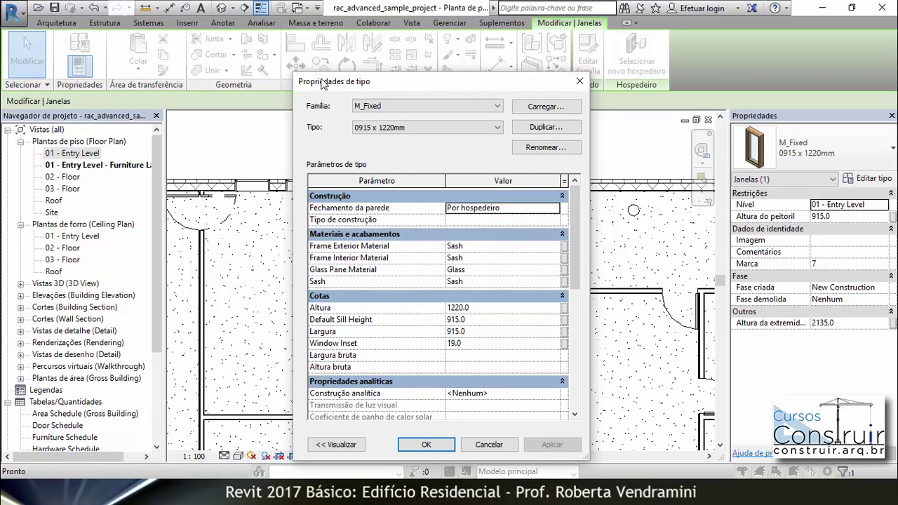
drag(395, 84, 587, 273)
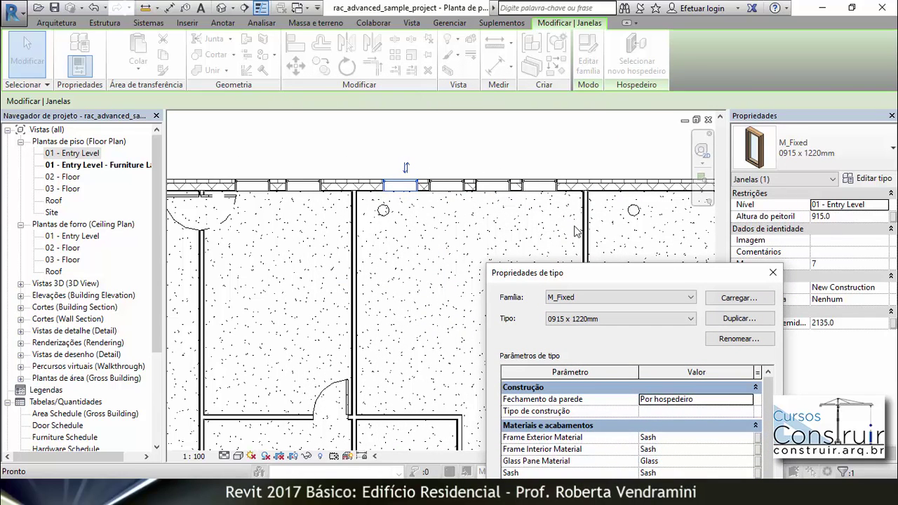
drag(634, 279, 430, 80)
click(581, 91)
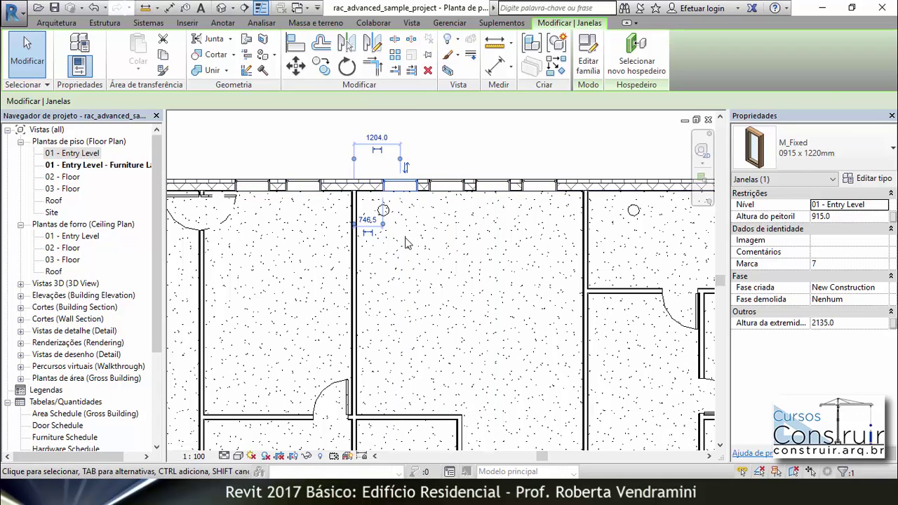
key(Escape)
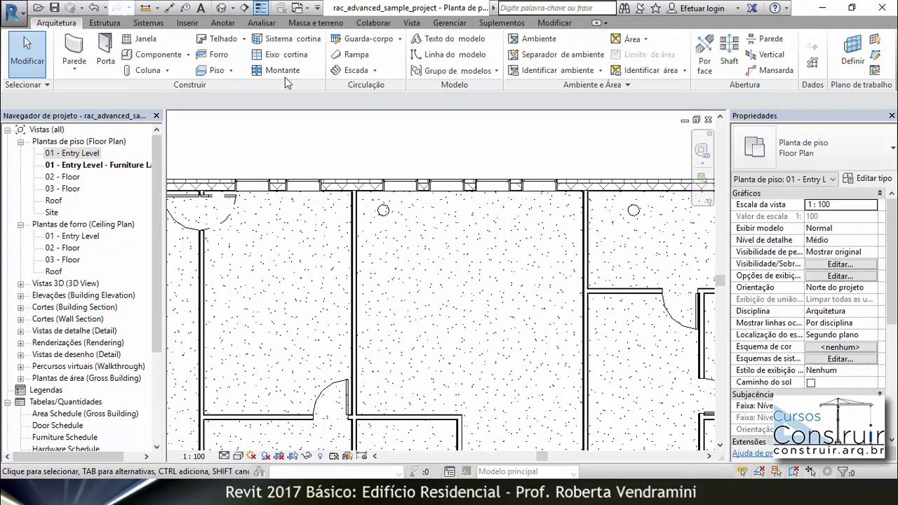
Open the default 3D view and show the exterior wall with the three rows of fixed windows
click(221, 7)
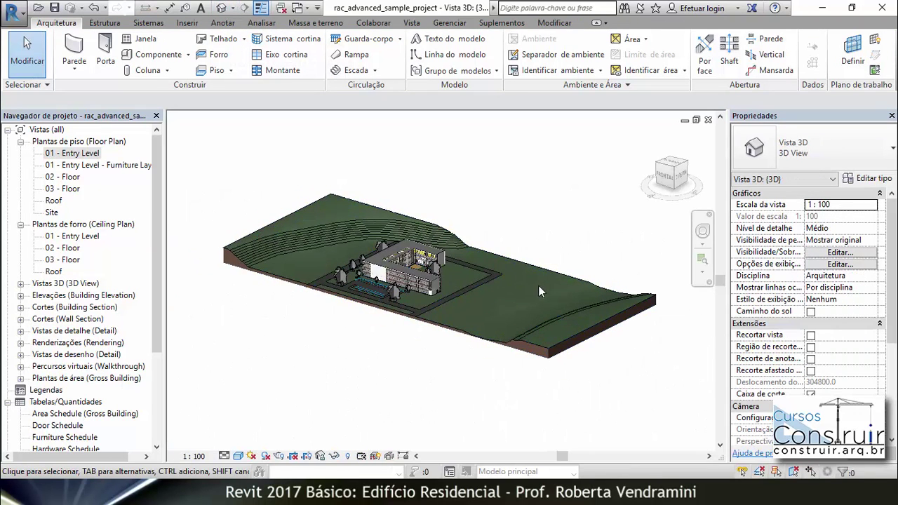
shift+middle_drag(543, 303, 330, 270)
scroll(508, 280, up, 10)
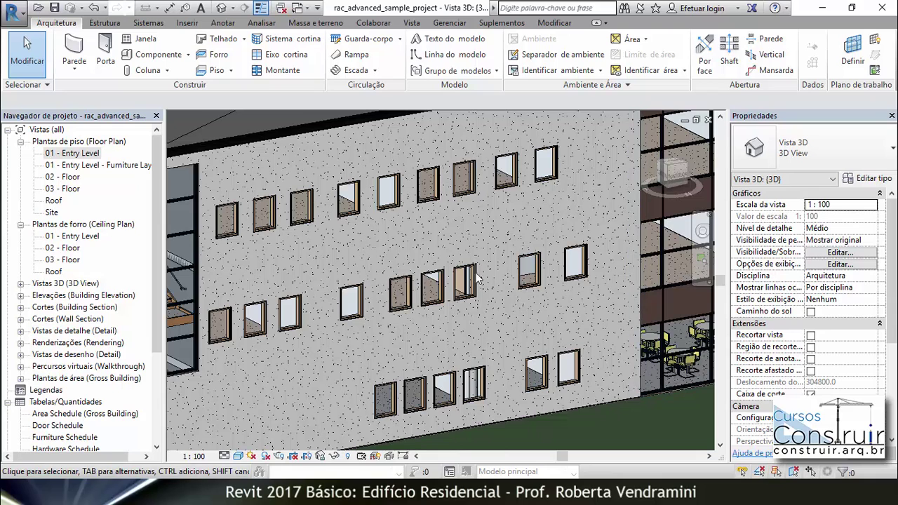
Set the Altura type parameter of the M_Fixed 0915 x 1220mm windows to 1500 from a 03 - Floor window and apply it
click(429, 185)
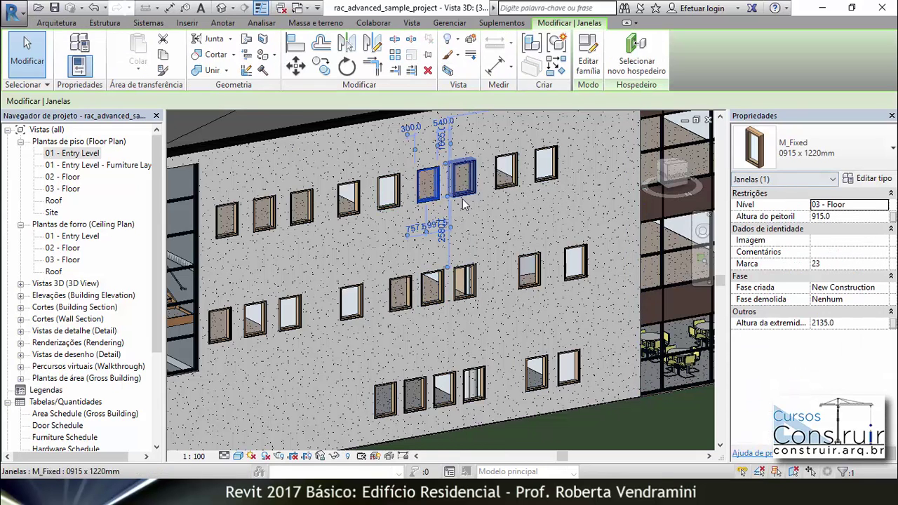
click(854, 181)
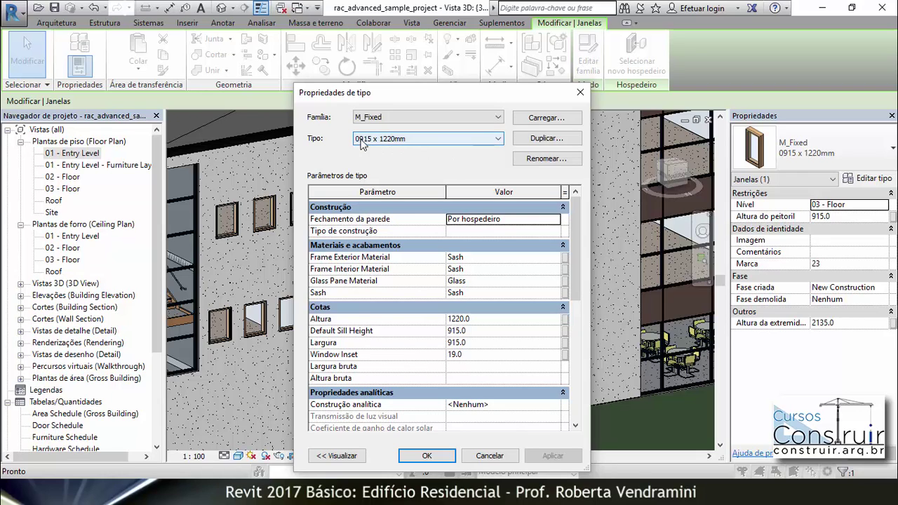
click(531, 141)
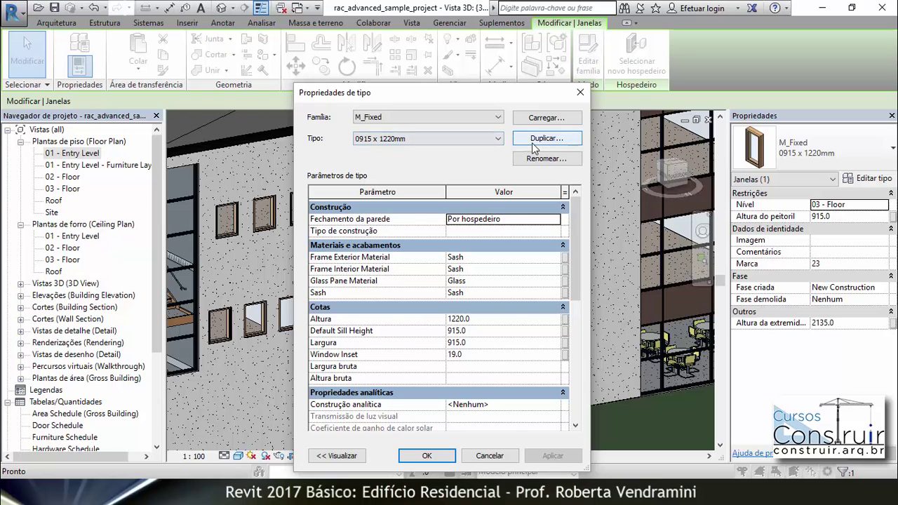
click(451, 320)
drag(452, 319, 464, 317)
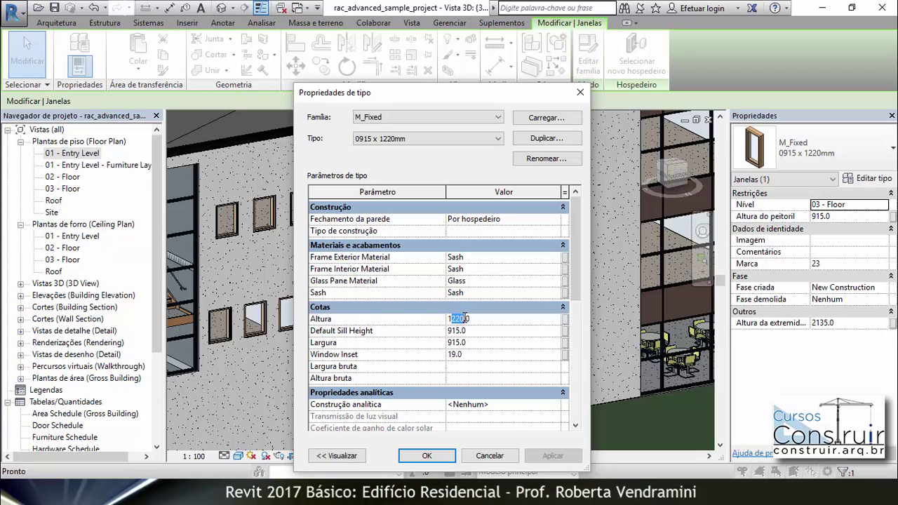
text(50)
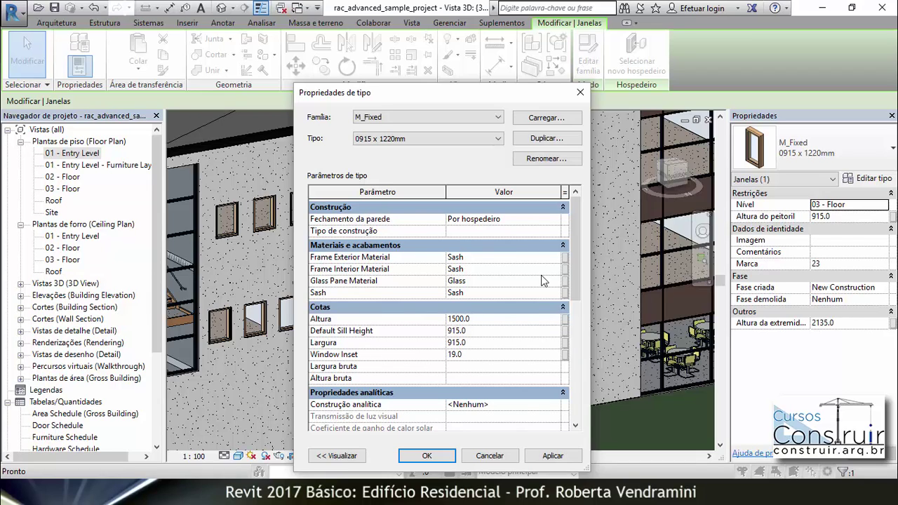
click(556, 456)
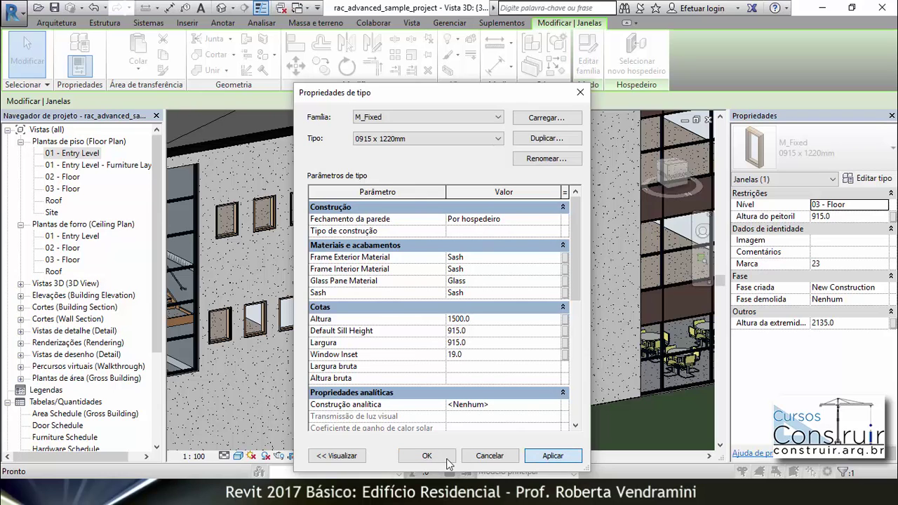
click(427, 456)
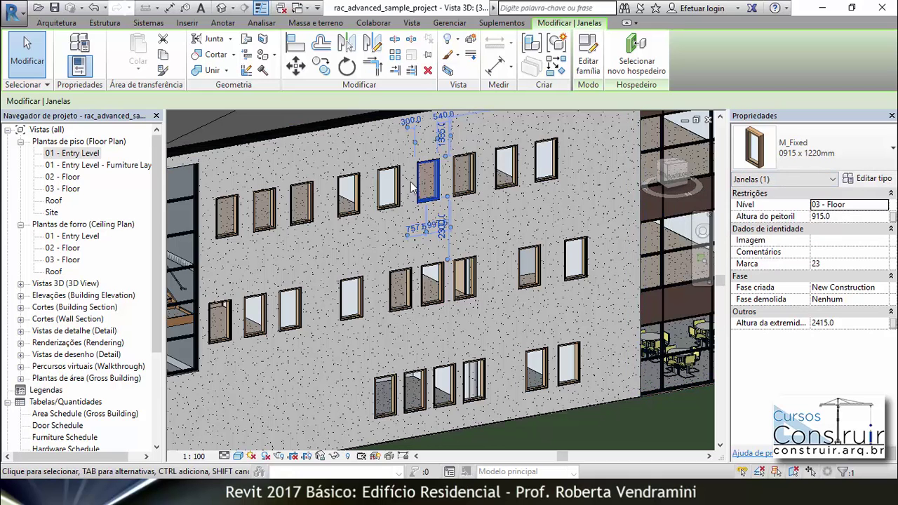
Set the Altura type parameter of the M_Fixed 0915 x 1220mm windows to 1220 and apply it
click(862, 181)
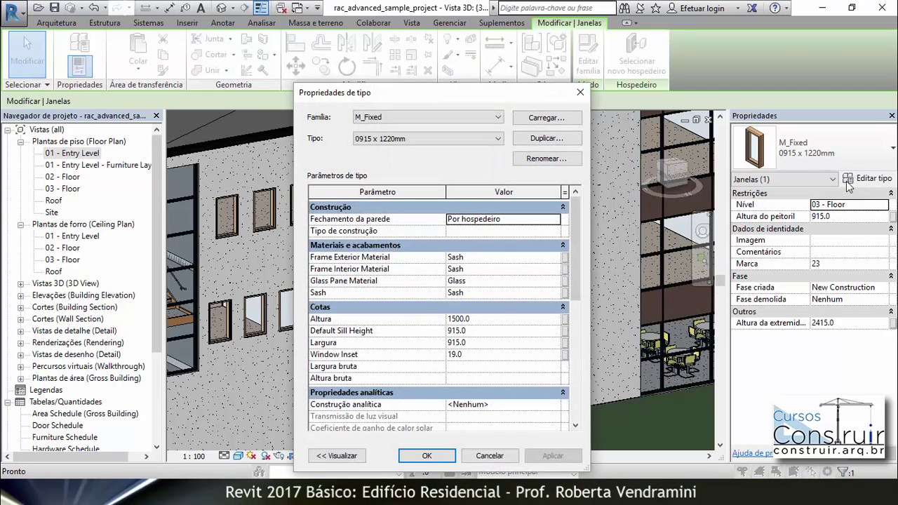
click(464, 319)
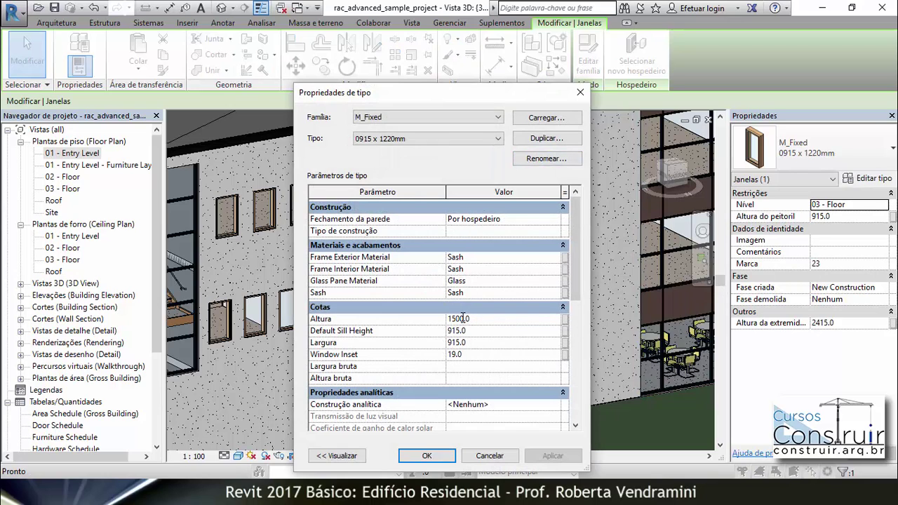
text(22)
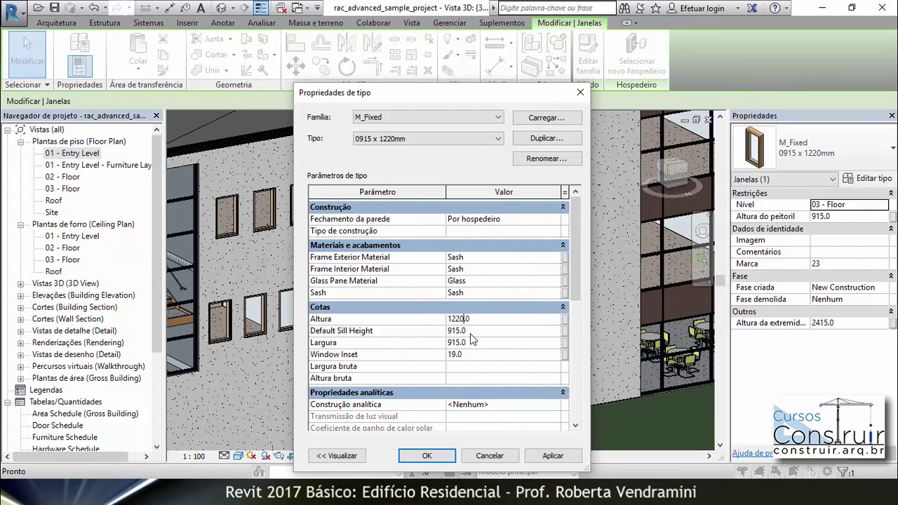
click(540, 456)
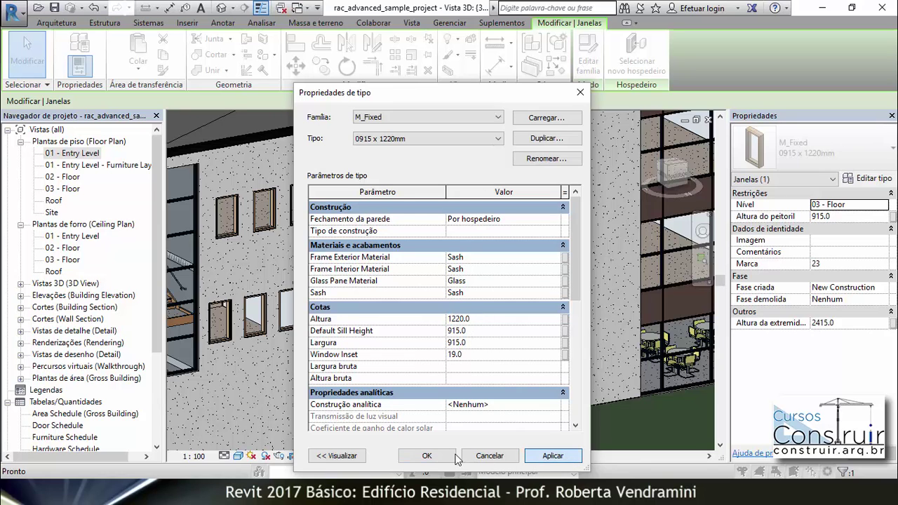
click(427, 456)
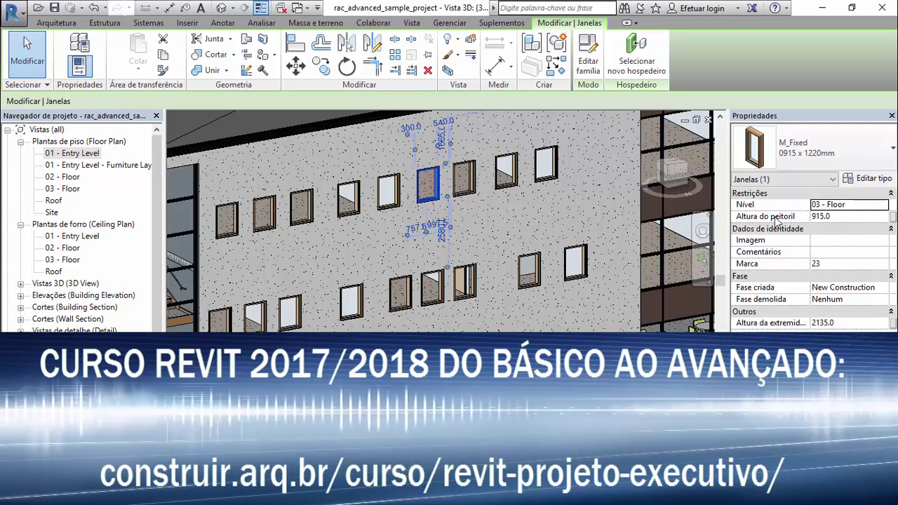
Set the Altura do peitoril of the selected 03 - Floor window to 1200 and deselect it
click(829, 216)
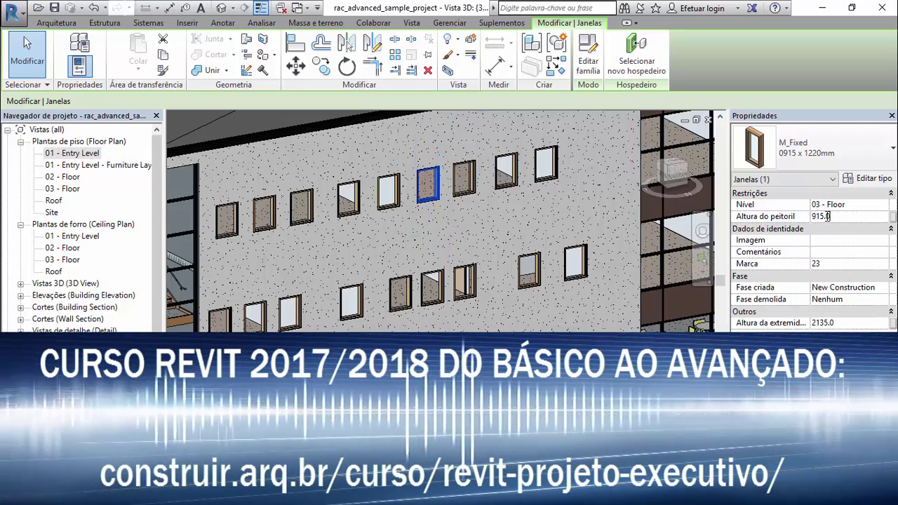
drag(821, 216, 811, 216)
text(120)
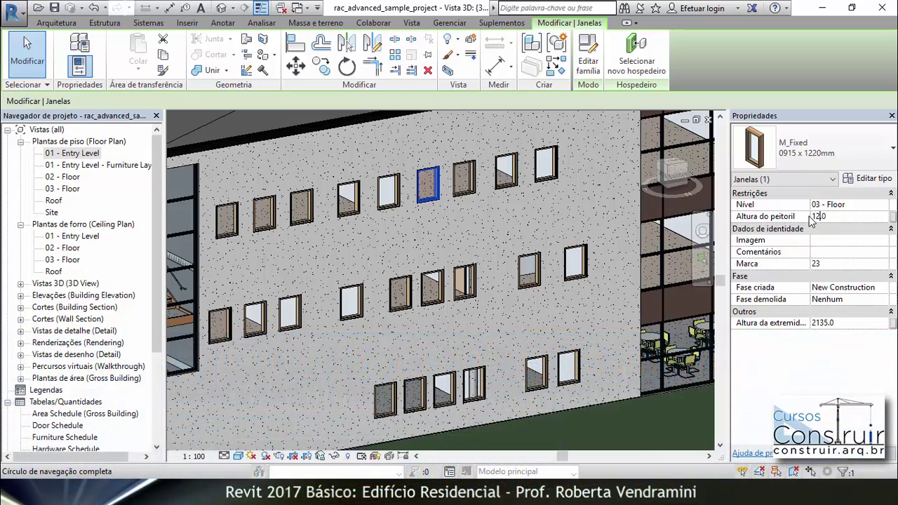
key(Return)
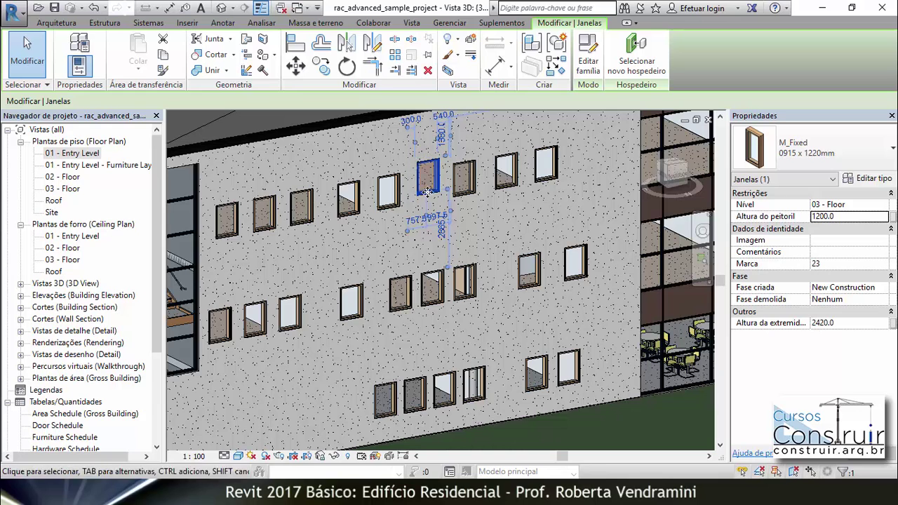
click(654, 432)
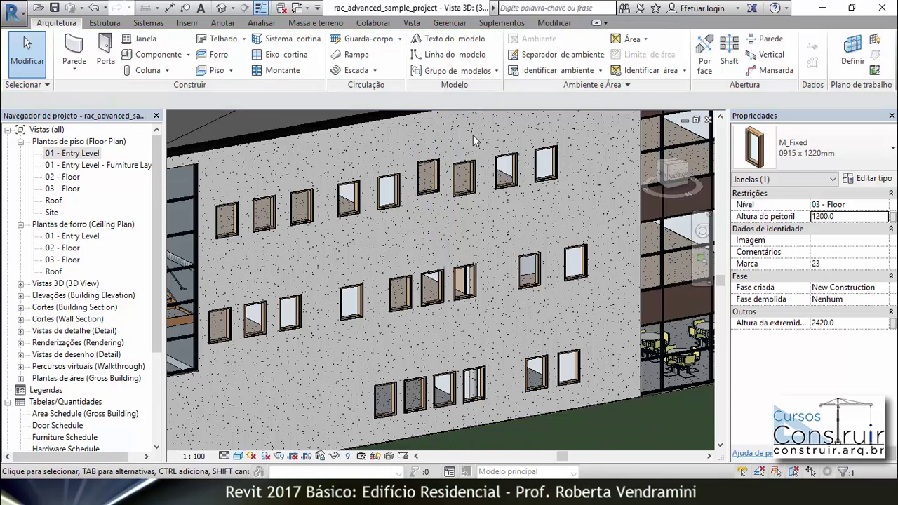
Set the Altura do peitoril of the M_Fixed window with Marca 15 on 02 - Floor to 700 and deselect it
click(404, 280)
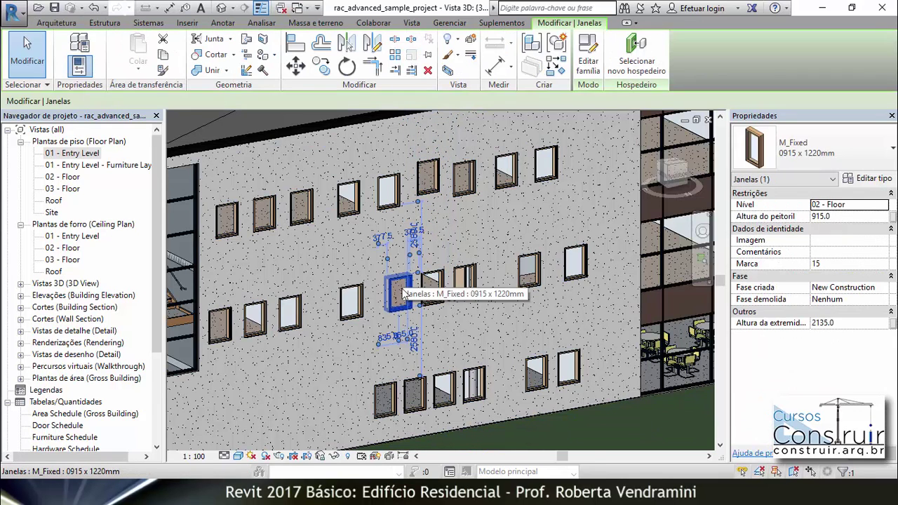
click(828, 217)
drag(831, 218, 812, 218)
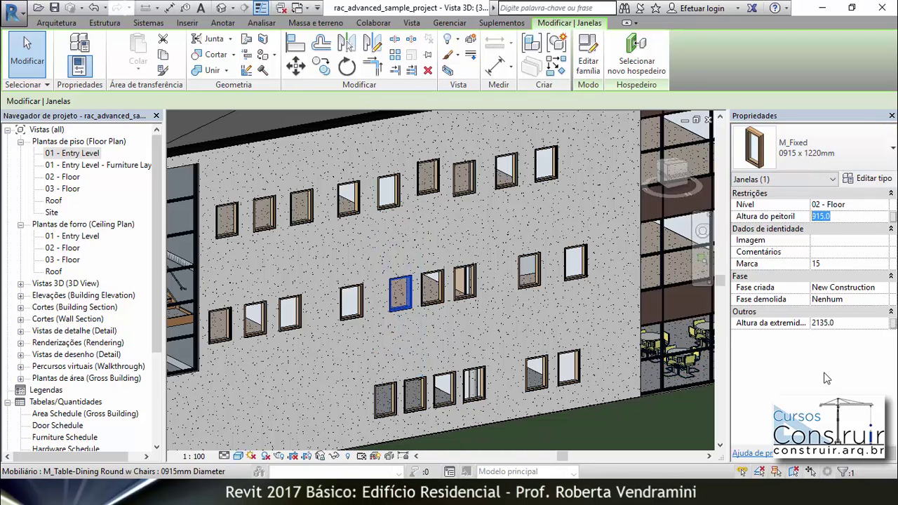
text(700)
key(Return)
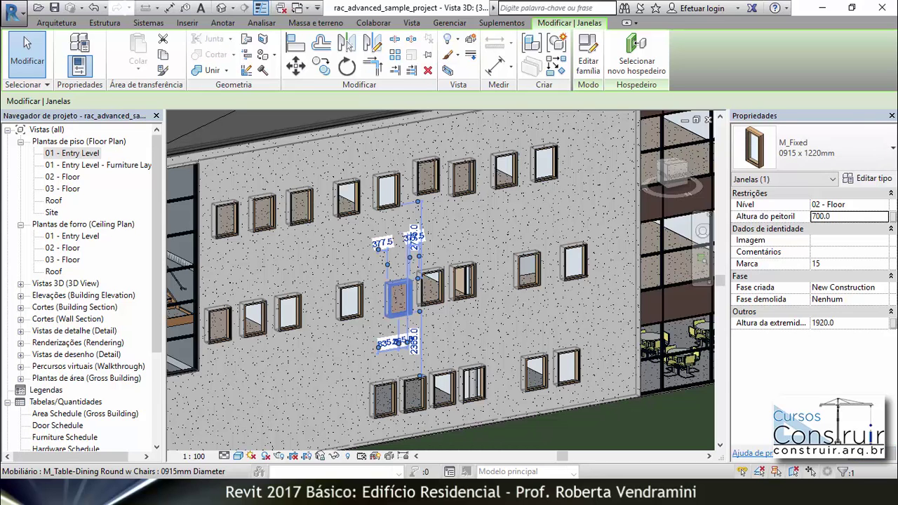
key(Escape)
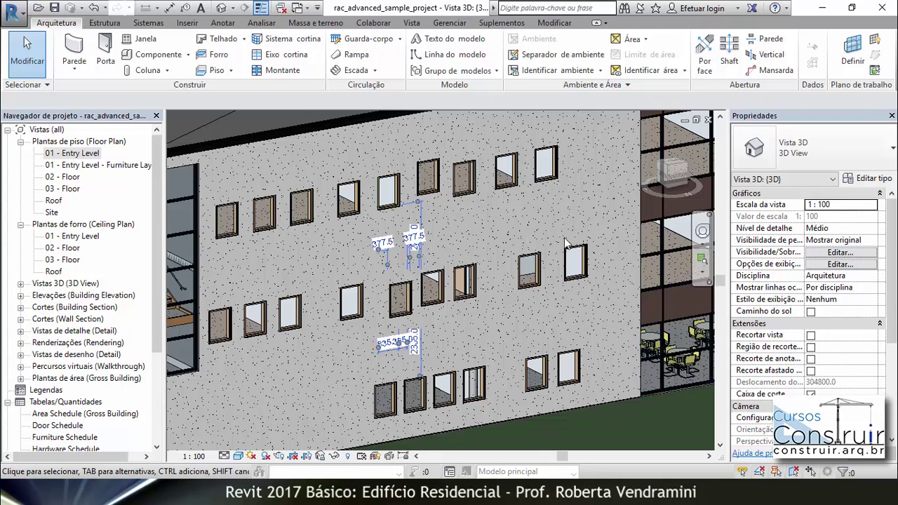
Review the instance properties of the lowered 02 - Floor window and open its type parameters
click(406, 287)
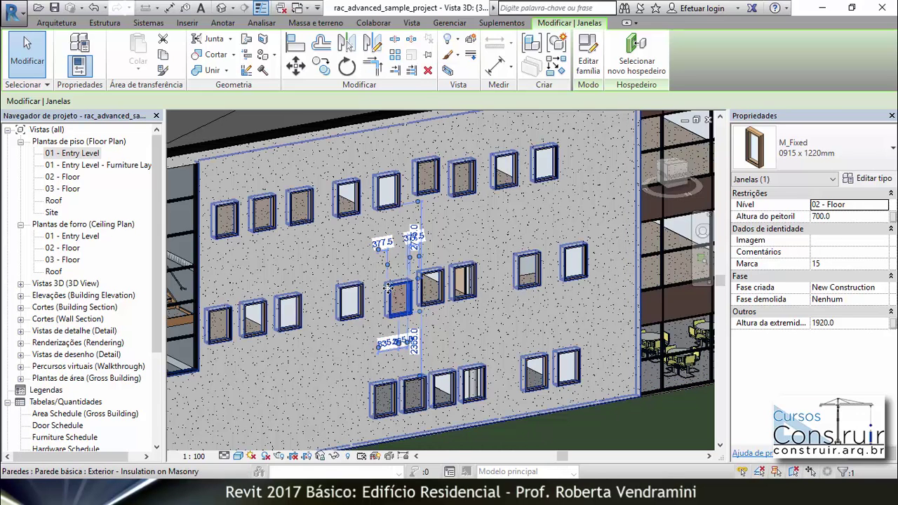
key(Escape)
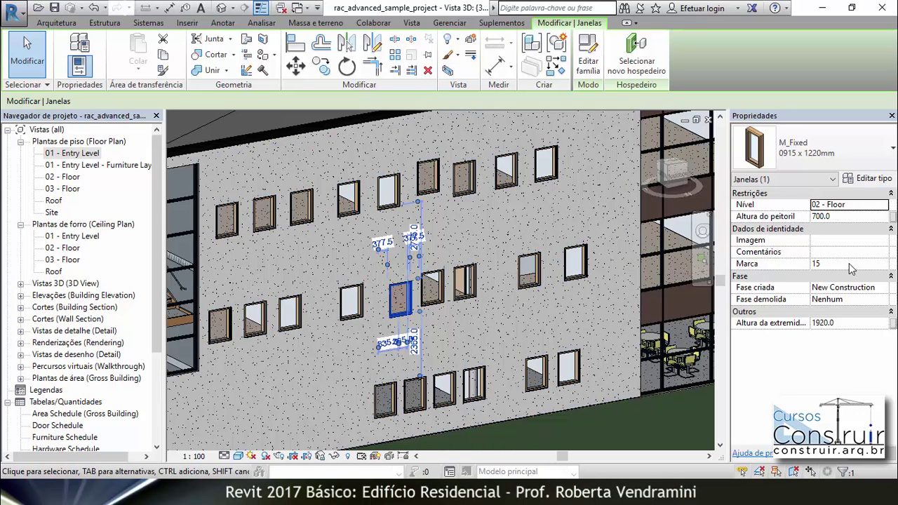
click(405, 287)
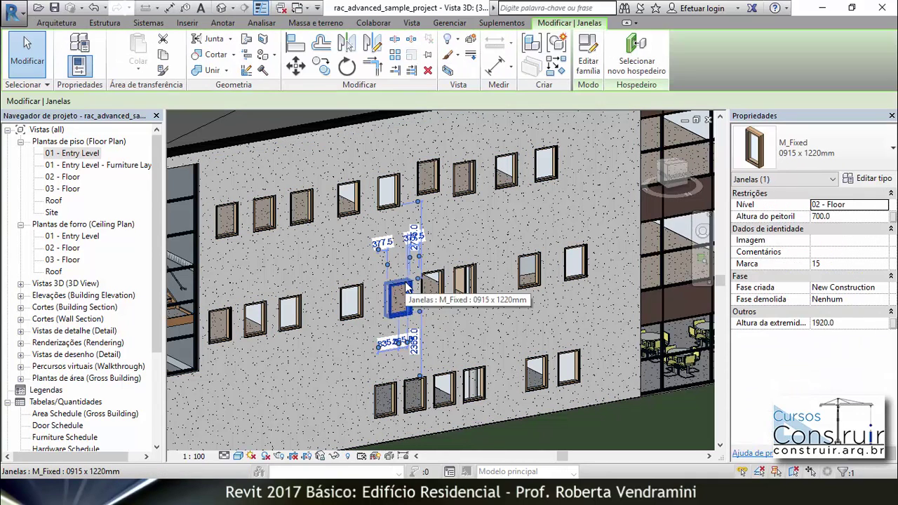
click(873, 179)
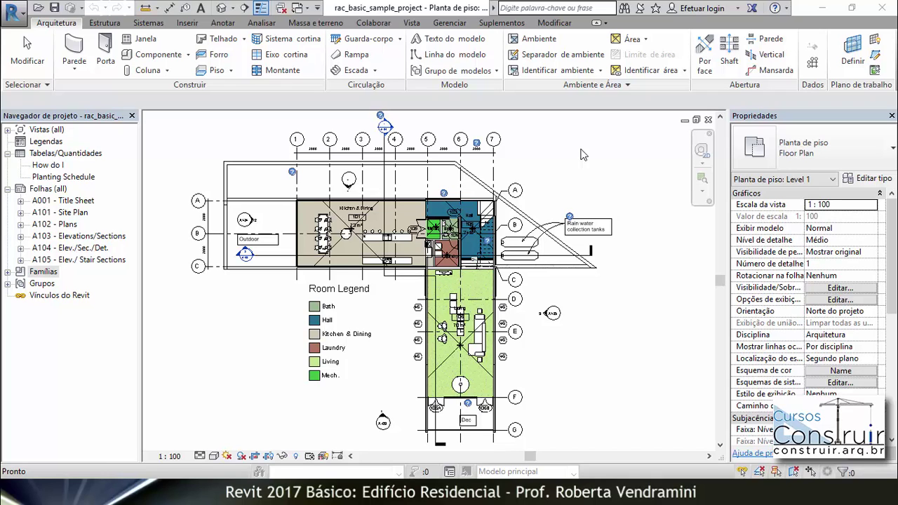
In rac_basic_sample_project, examine the system families and type parameters of the Timber Clad wall above Mech. and Bath, and close them unchanged
scroll(466, 235, up, 8)
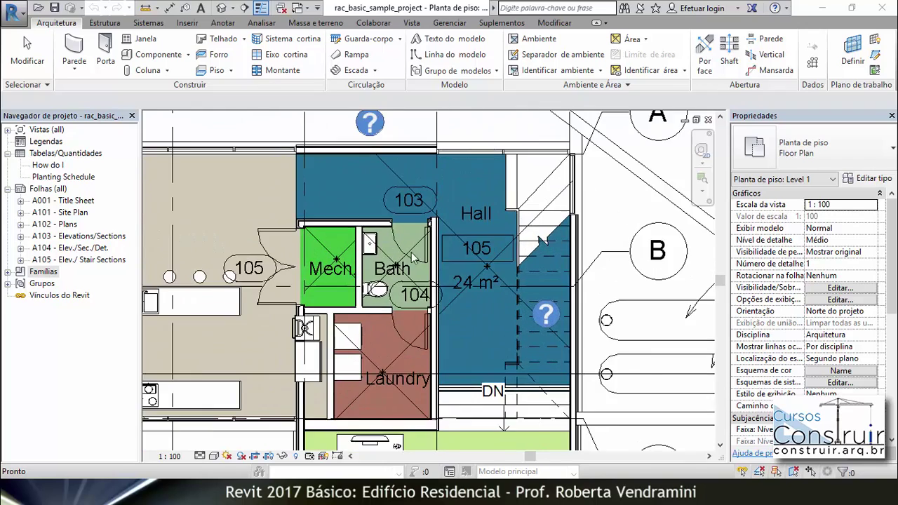
click(300, 202)
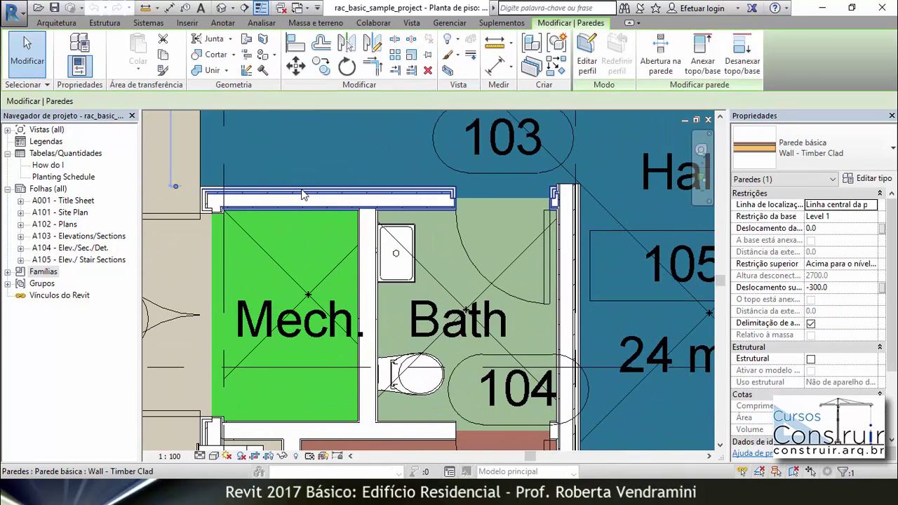
click(399, 203)
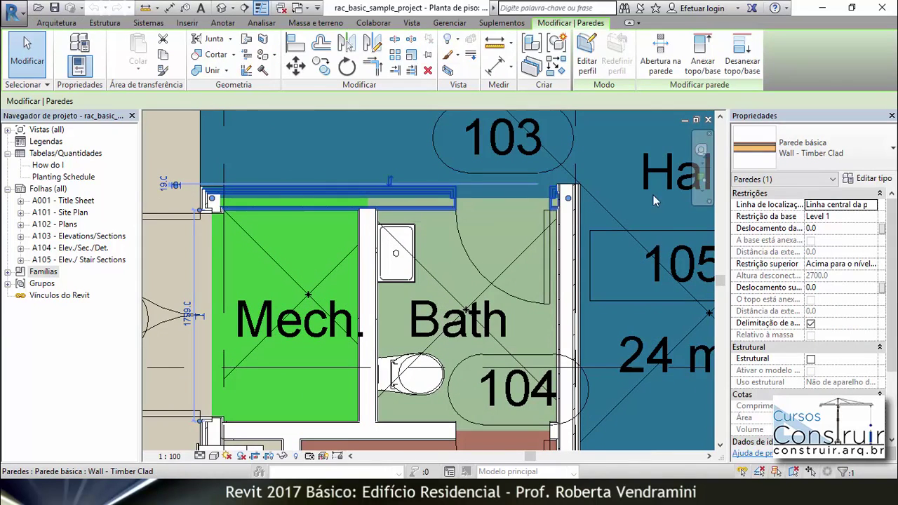
click(873, 178)
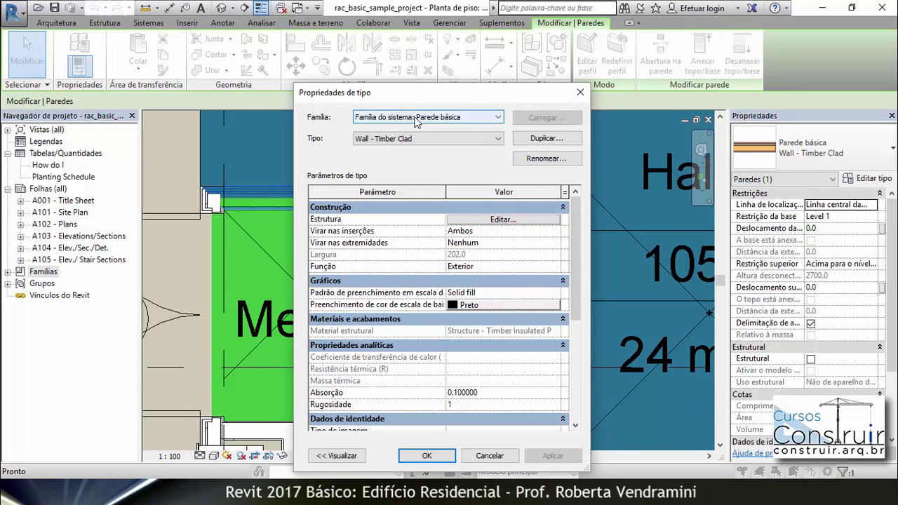
click(498, 119)
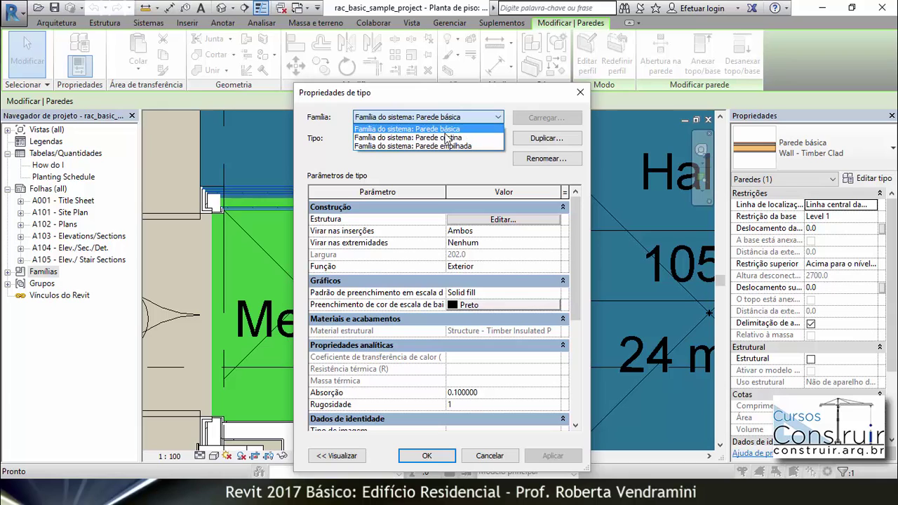
click(461, 166)
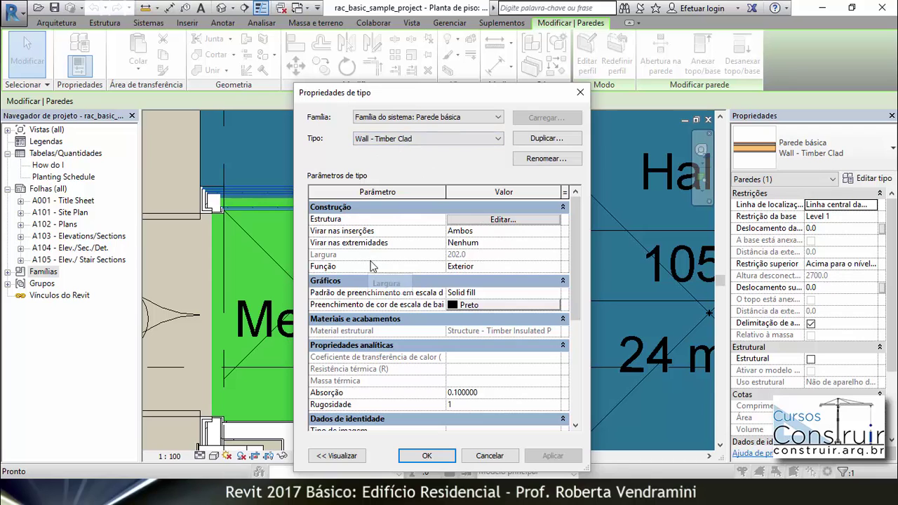
click(489, 455)
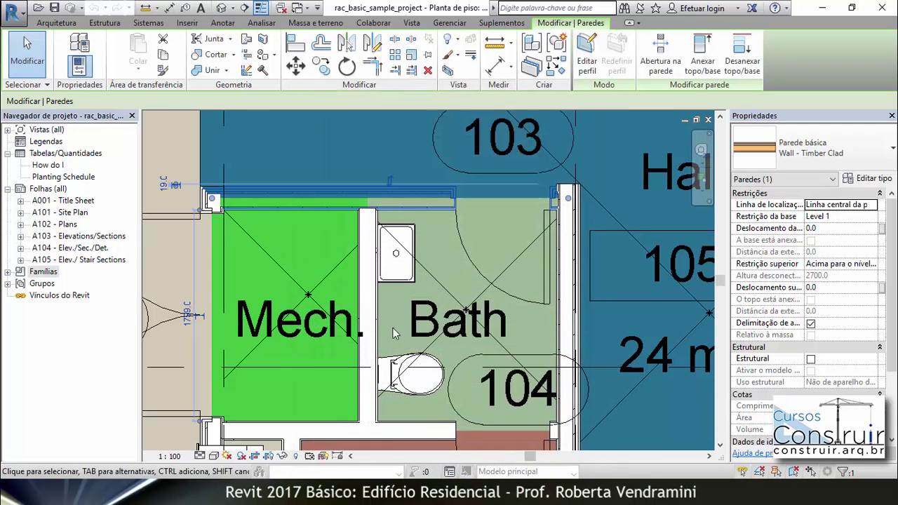
Open the default 3D view, examine the system families offered for the SG Metal Panels roof, and close its type properties unchanged
click(221, 7)
scroll(413, 265, up, 4)
click(336, 258)
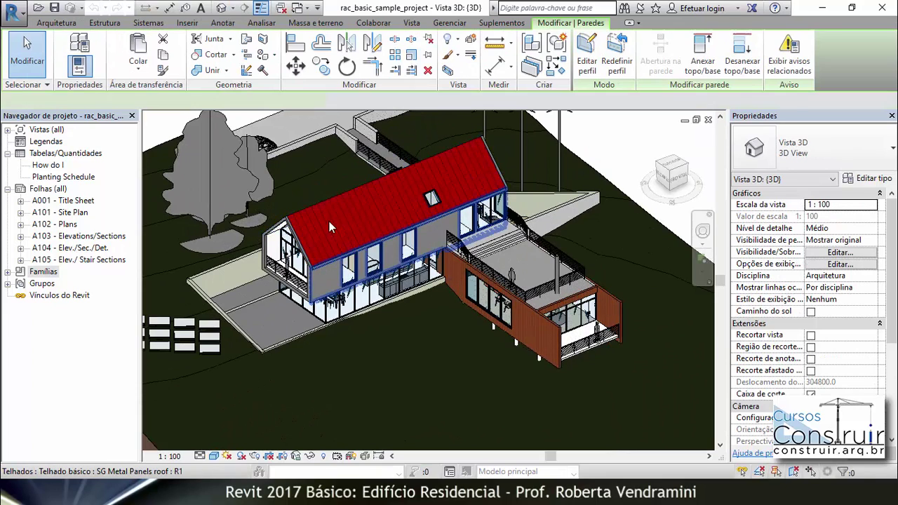
click(325, 208)
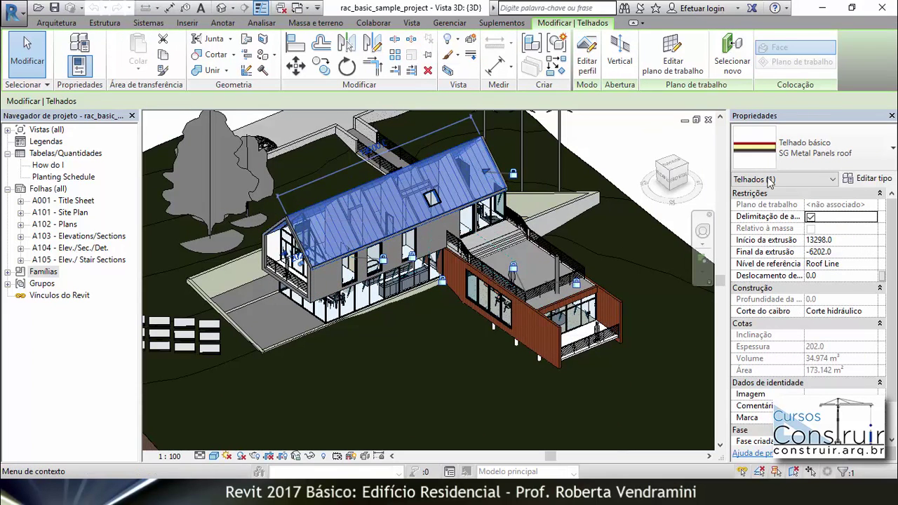
click(863, 180)
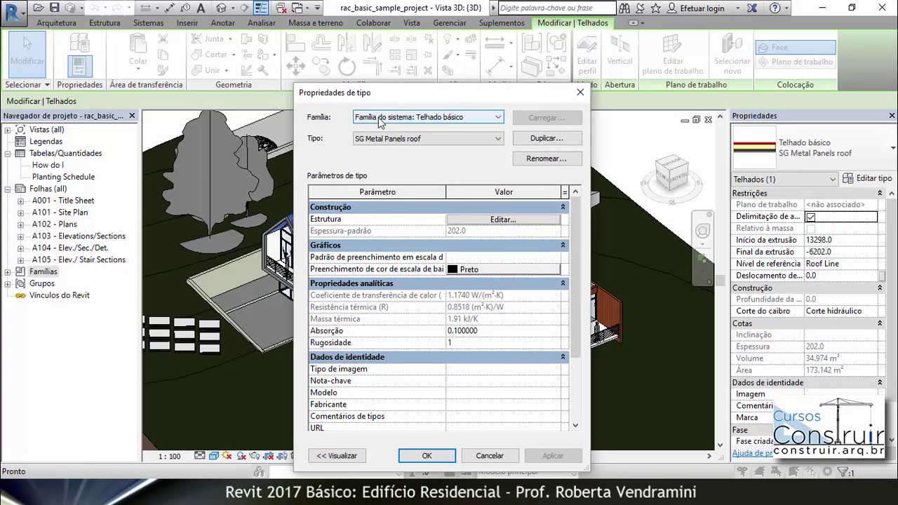
click(497, 119)
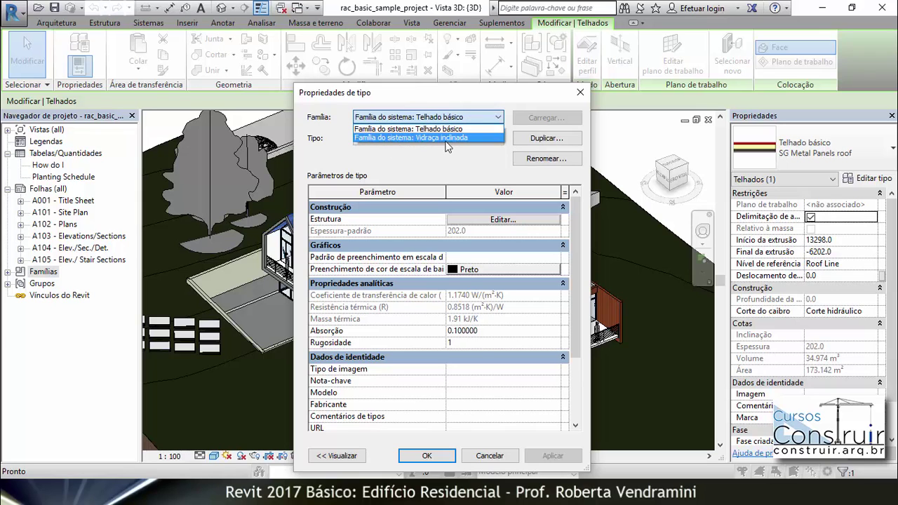
click(450, 162)
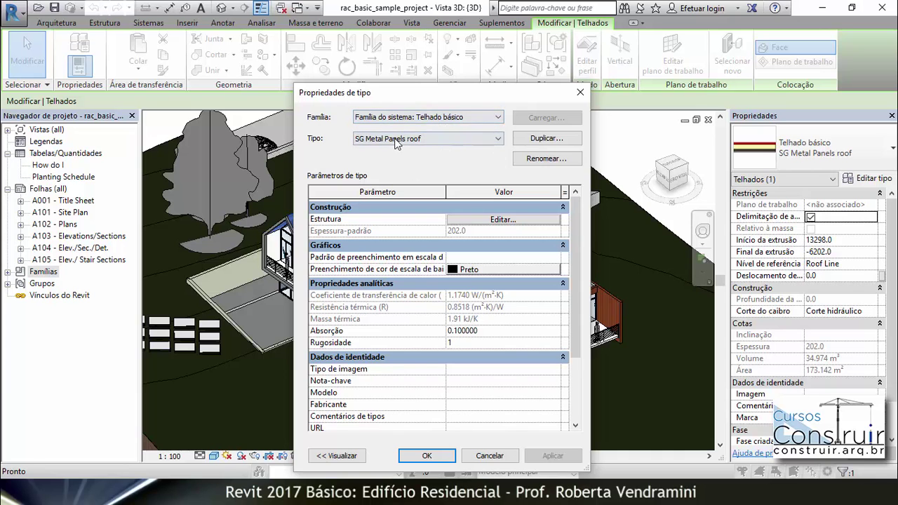
click(580, 94)
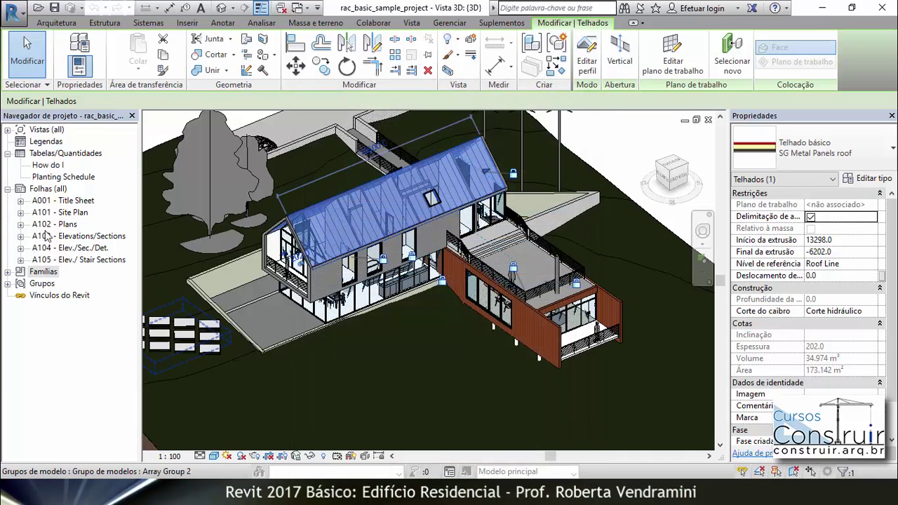
Examine the wall families under Famílias in the project browser, including the types belonging to Parede básica
click(8, 272)
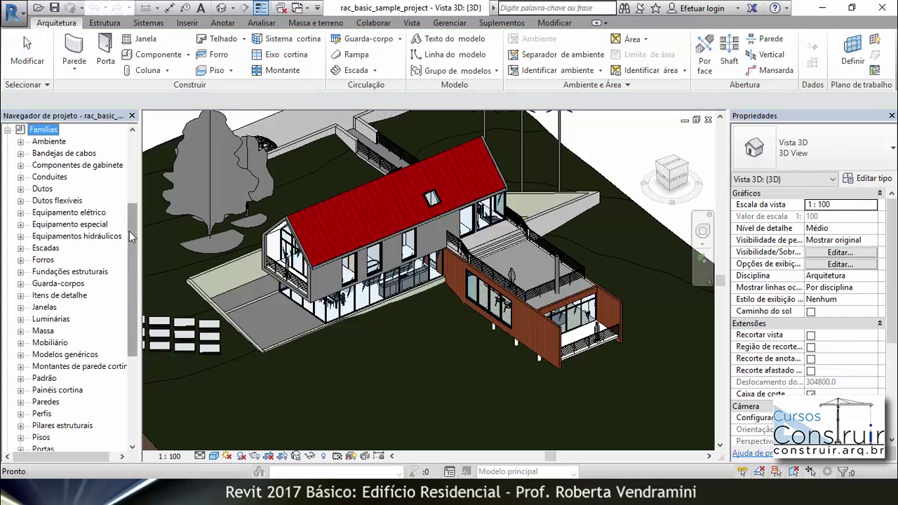
scroll(84, 337, down, 3)
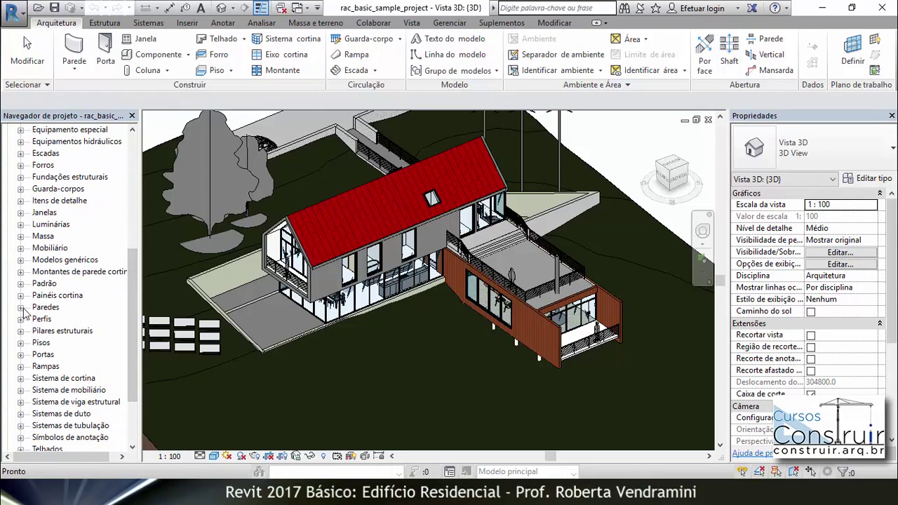
click(21, 308)
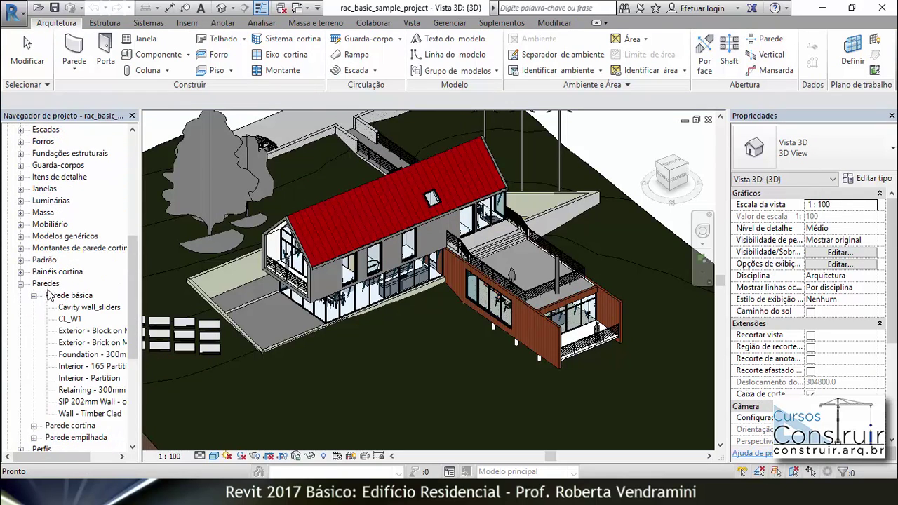
click(33, 296)
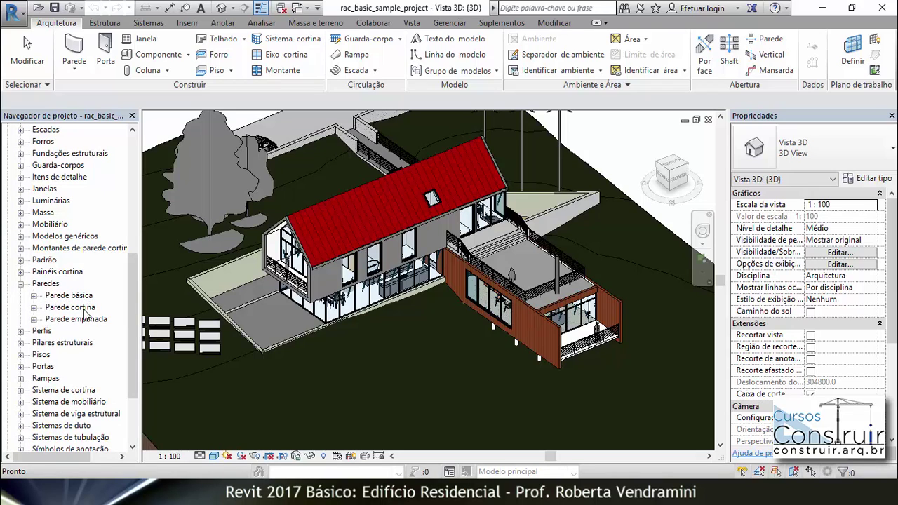
click(34, 296)
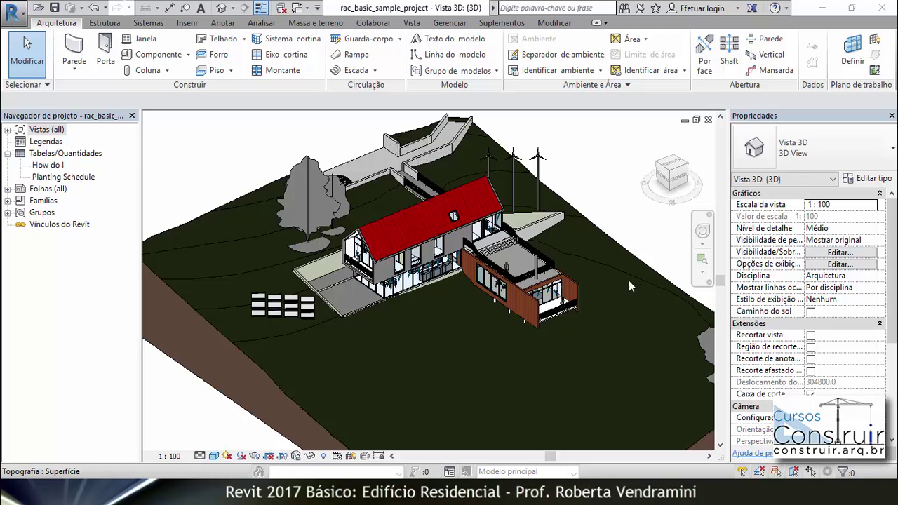
Inspect the timber-clad wing of the house in 3D, with its terrace, railings, windows and glazed doors
scroll(571, 288, up, 5)
scroll(561, 289, up, 2)
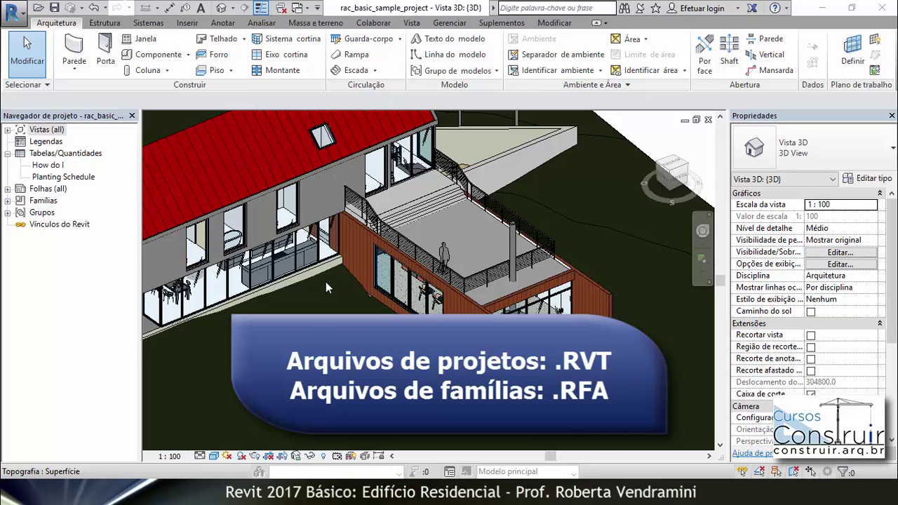
scroll(444, 270, up, 2)
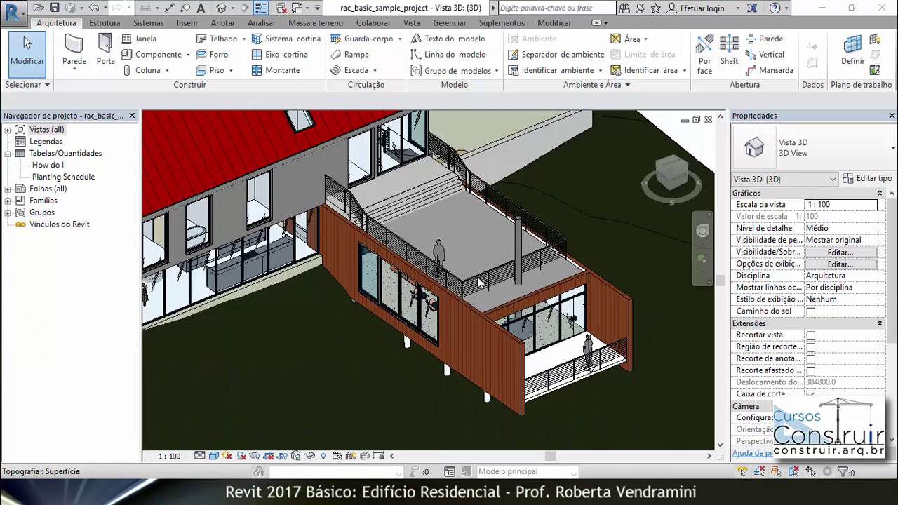
scroll(463, 291, up, 1)
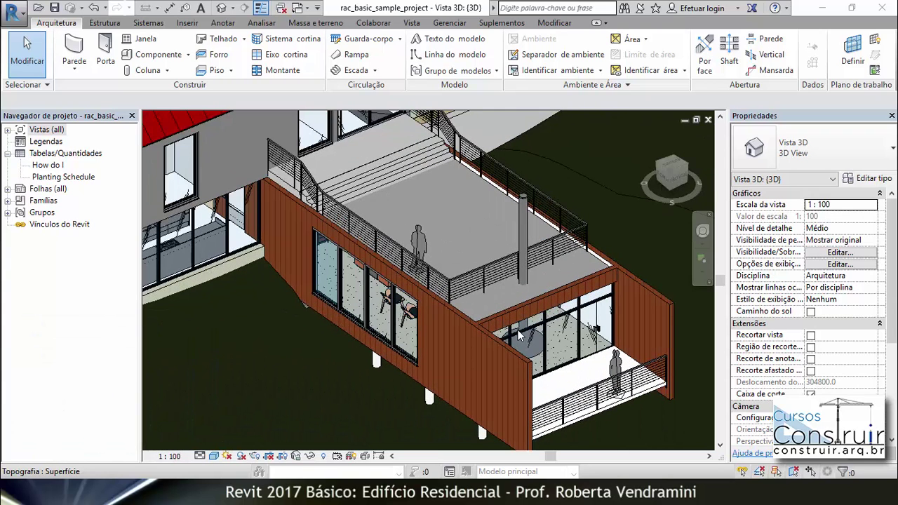
scroll(477, 310, up, 1)
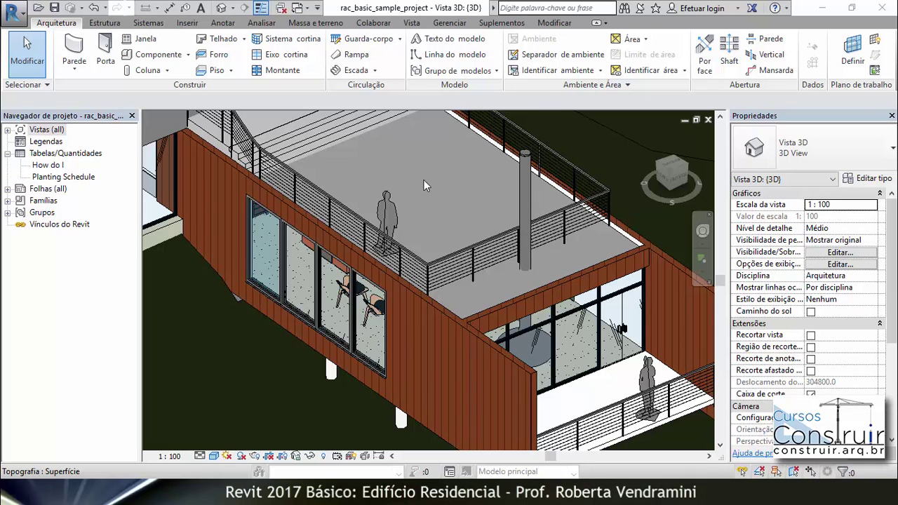
shift+middle_drag(423, 180, 378, 288)
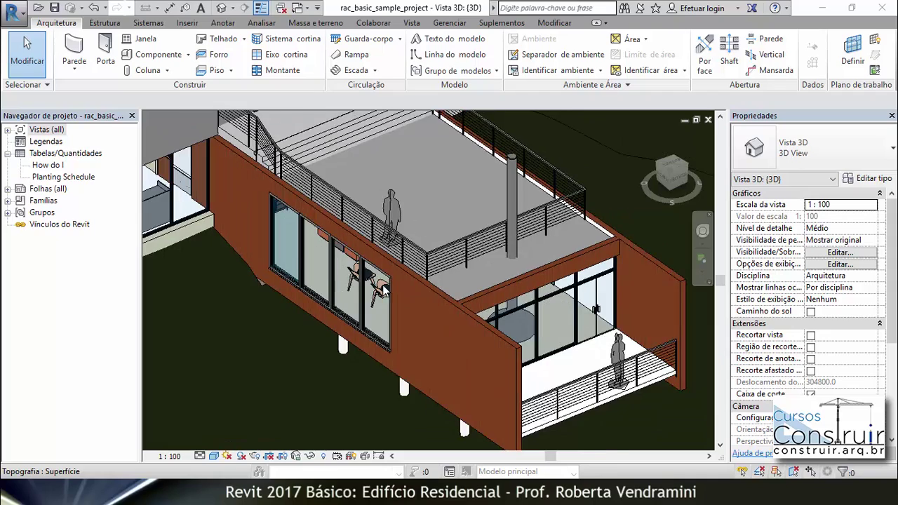
Examine the properties of a Seating - Artemis - Lounge chair behind the living room glazing, and leave it unchanged
scroll(377, 287, up, 3)
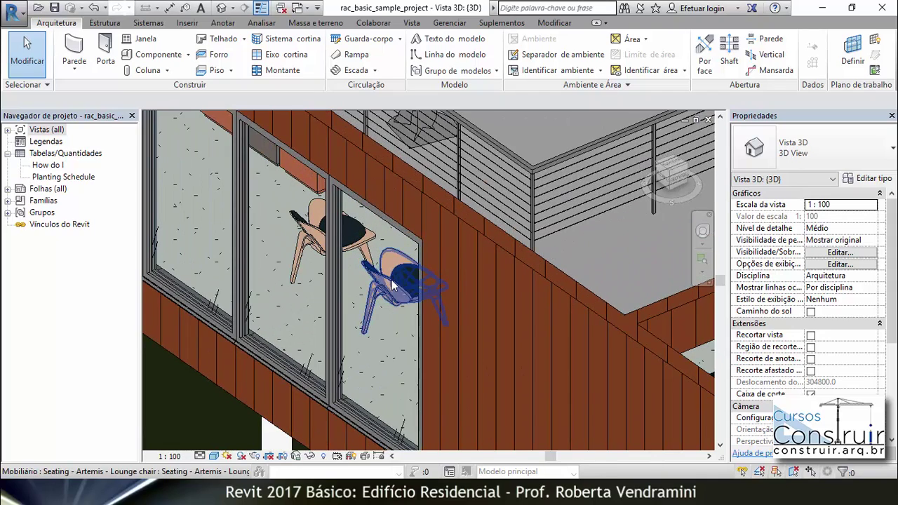
click(391, 277)
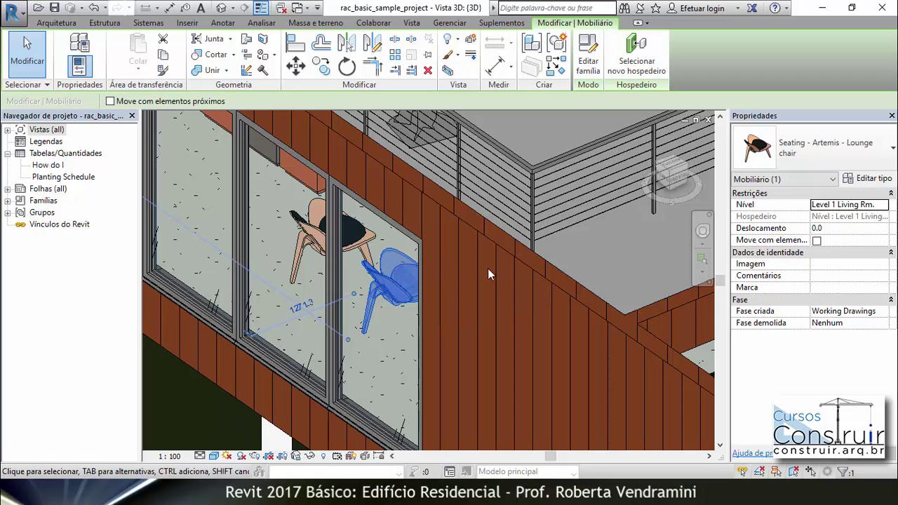
key(Escape)
scroll(441, 247, down, 2)
scroll(441, 246, down, 2)
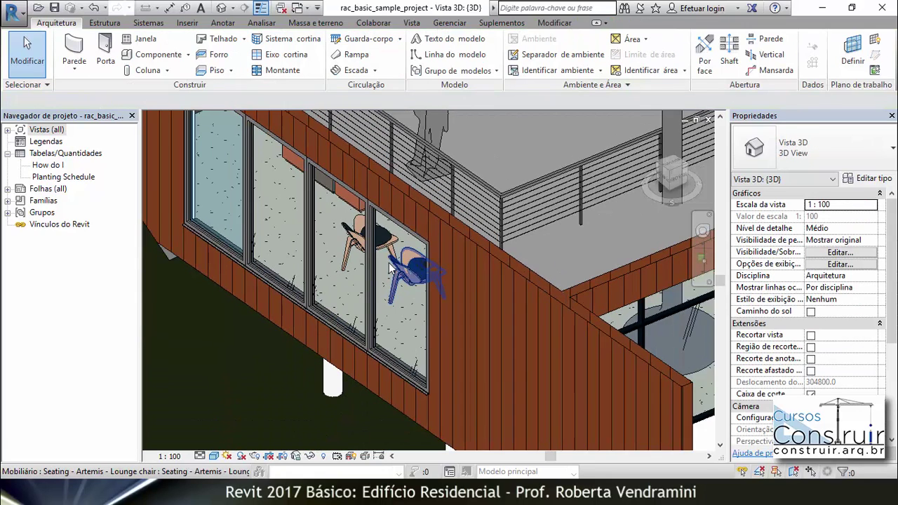
scroll(388, 269, down, 2)
scroll(388, 270, down, 3)
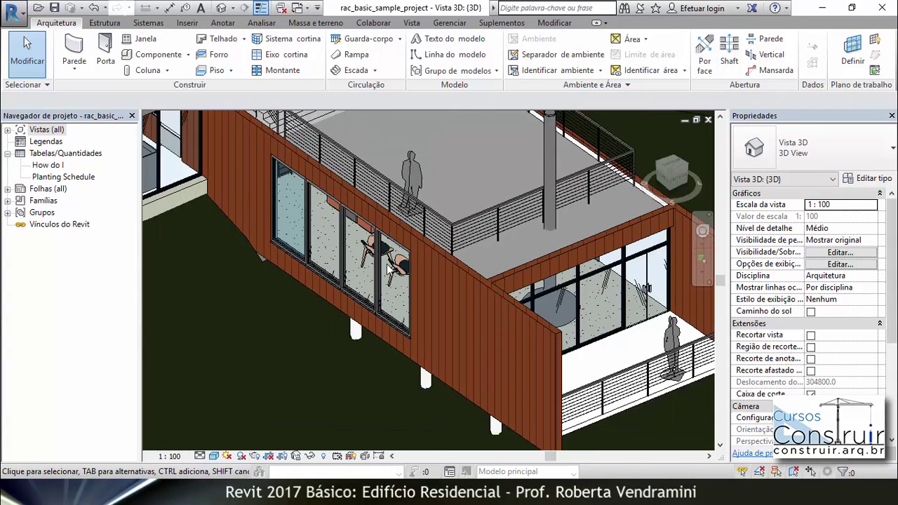
Tile the open 3D and floor plan views so that both sample projects are shown together
key(w)
key(t)
scroll(274, 215, down, 6)
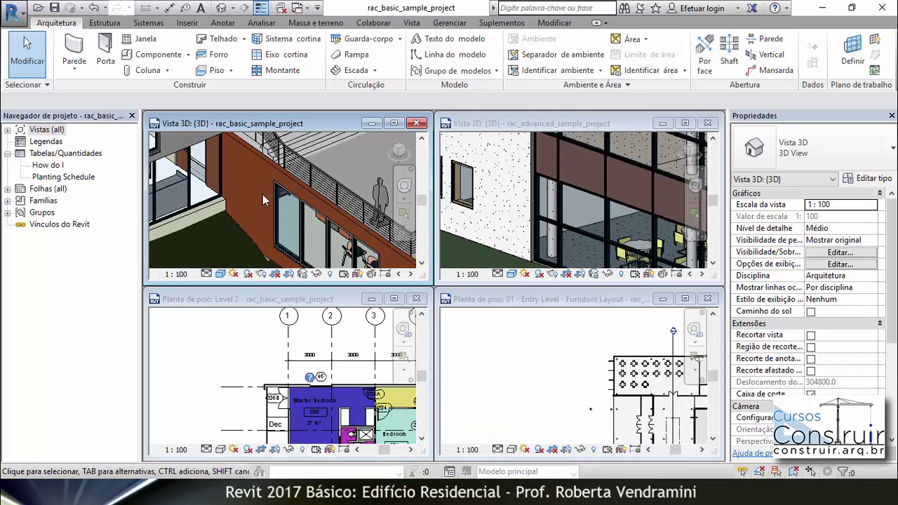
scroll(384, 226, down, 2)
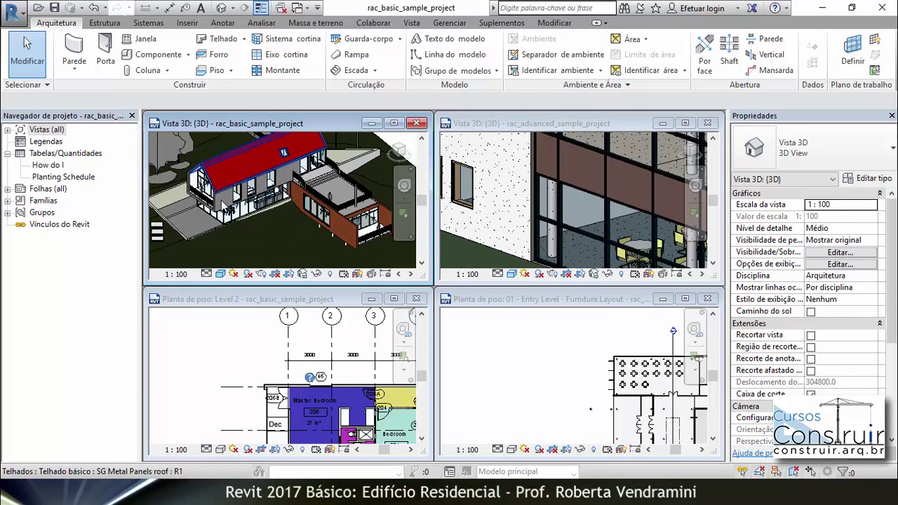
scroll(231, 329, down, 4)
scroll(231, 329, down, 2)
scroll(310, 394, up, 2)
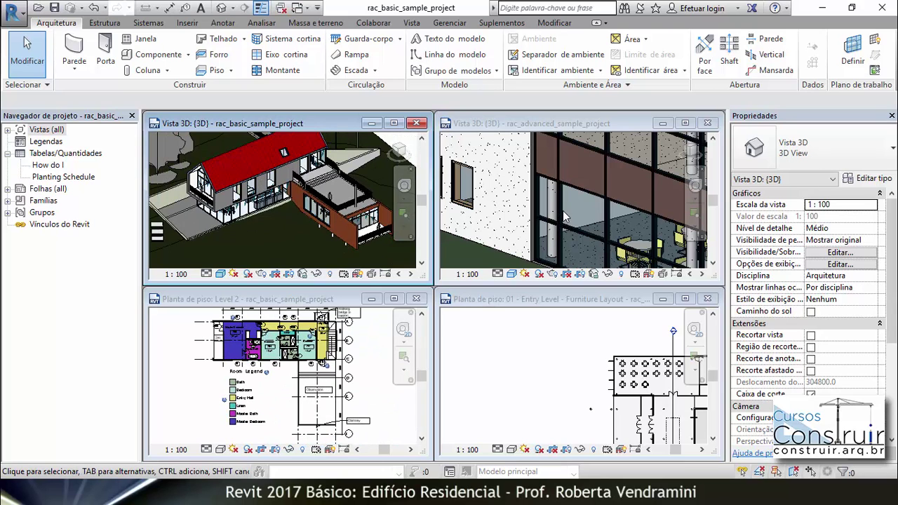
Open the M_Table-Dining Round w Chairs family for editing from a dining table in the 3D view of rac_advanced_sample_project
scroll(564, 216, down, 8)
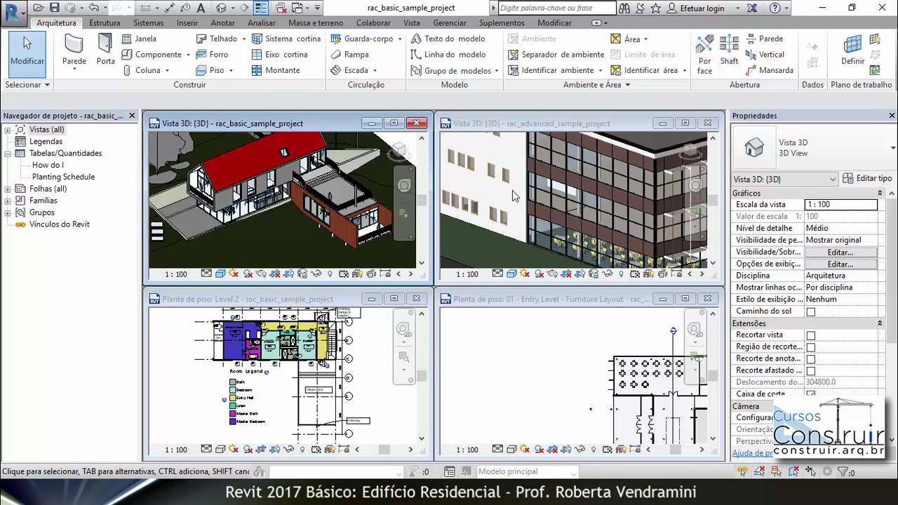
scroll(559, 223, up, 5)
scroll(501, 334, down, 3)
scroll(545, 402, up, 3)
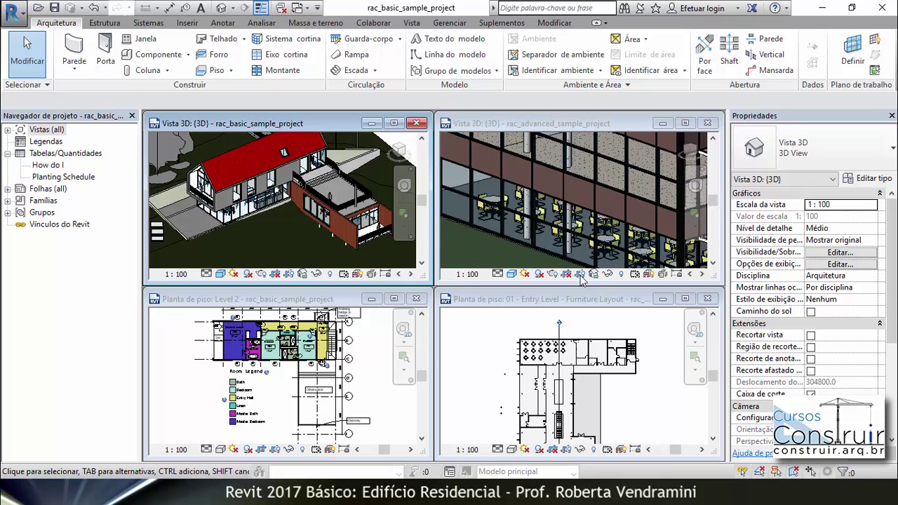
scroll(510, 193, up, 5)
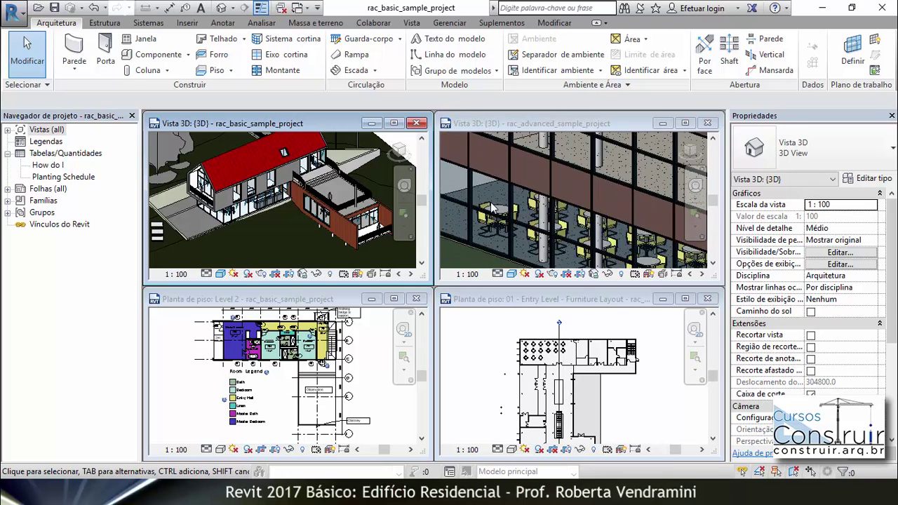
scroll(477, 209, up, 1)
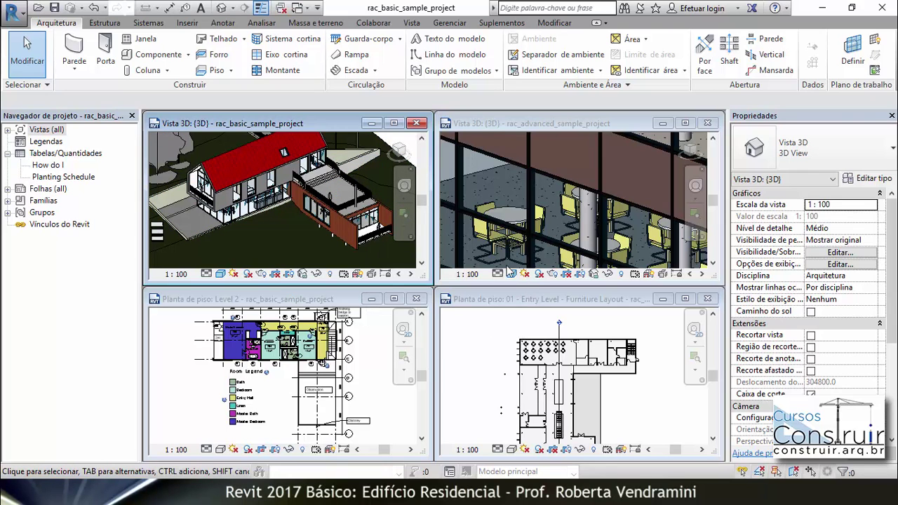
scroll(502, 242, up, 3)
click(509, 242)
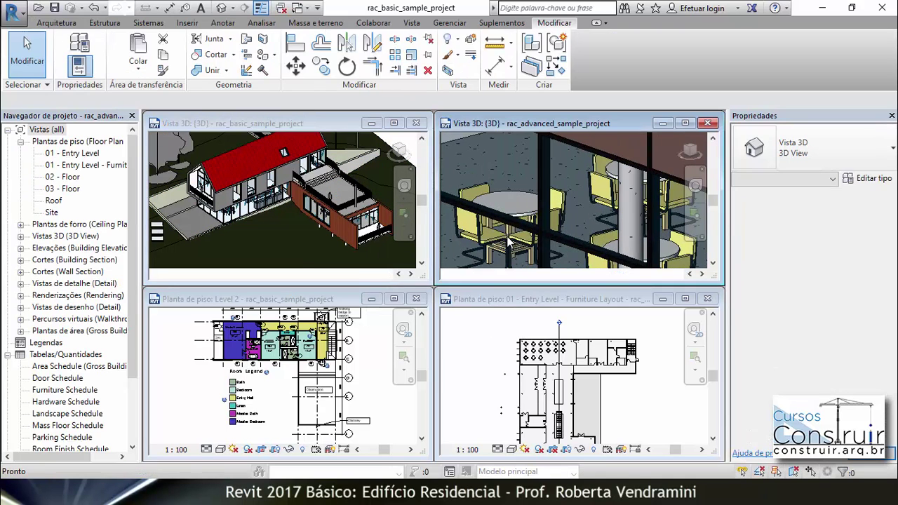
click(497, 242)
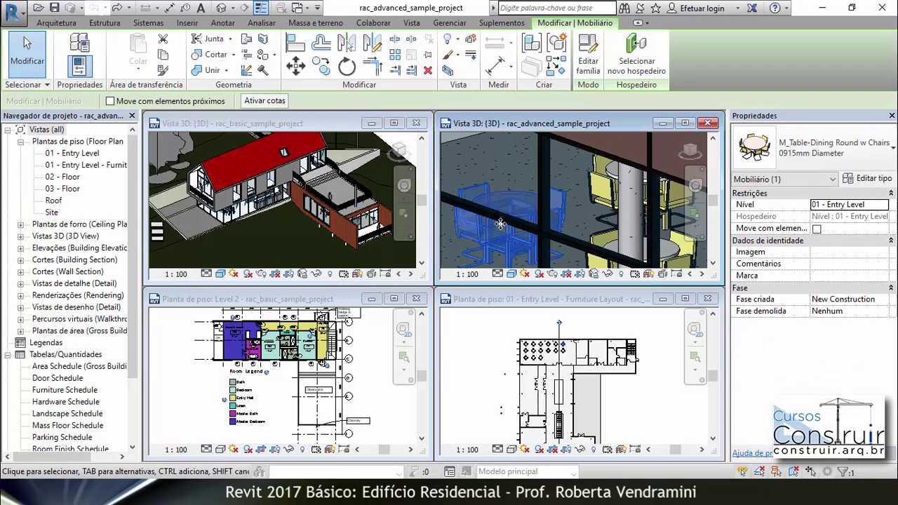
click(587, 66)
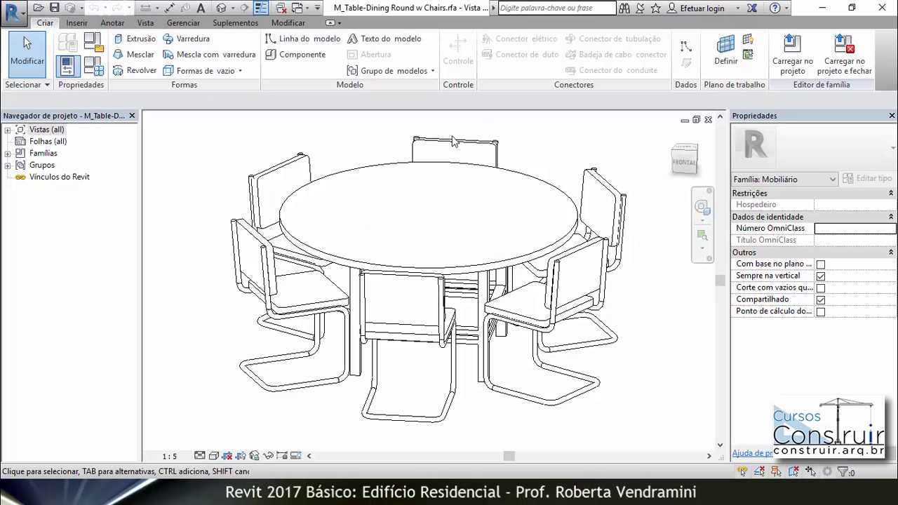
Load the table family into rac_basic_sample_project only, and close the family without saving it
click(842, 68)
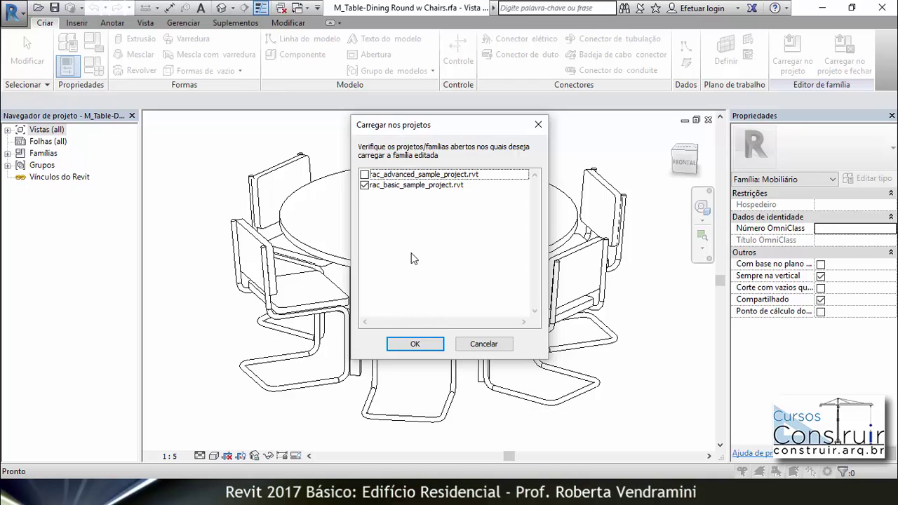
click(407, 201)
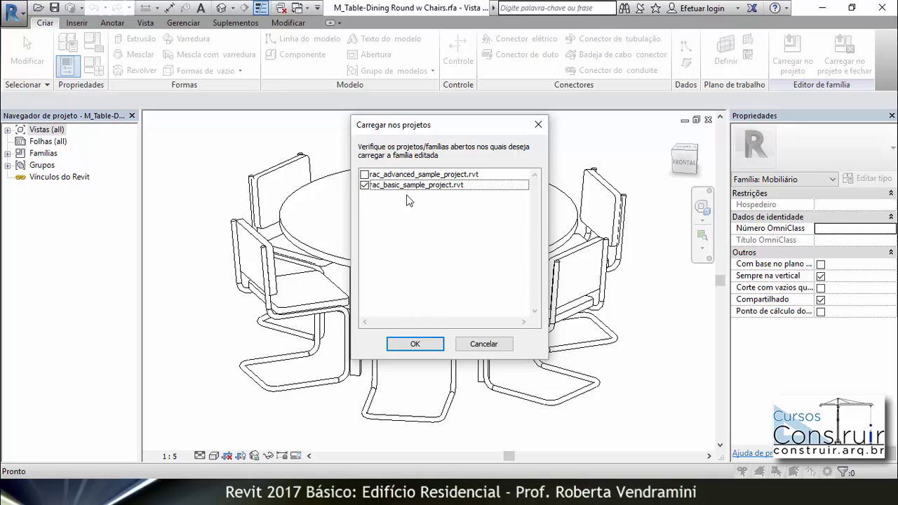
click(364, 175)
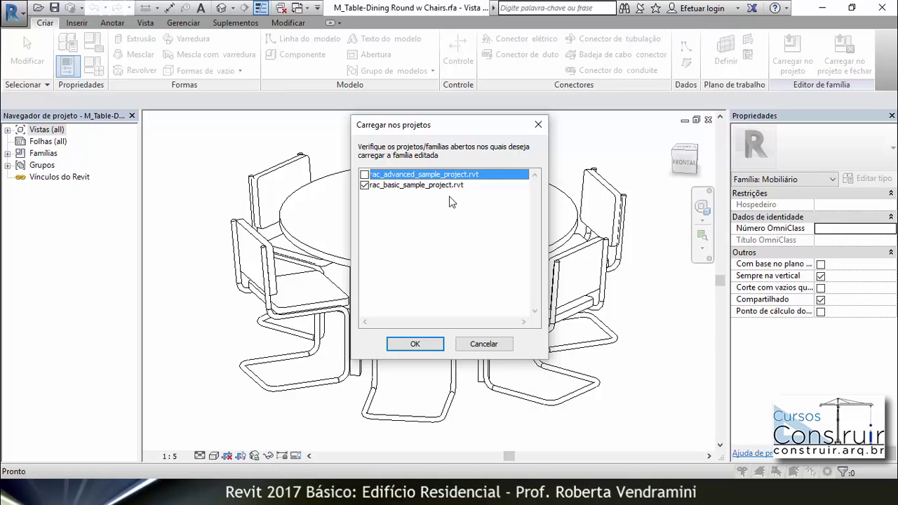
click(422, 345)
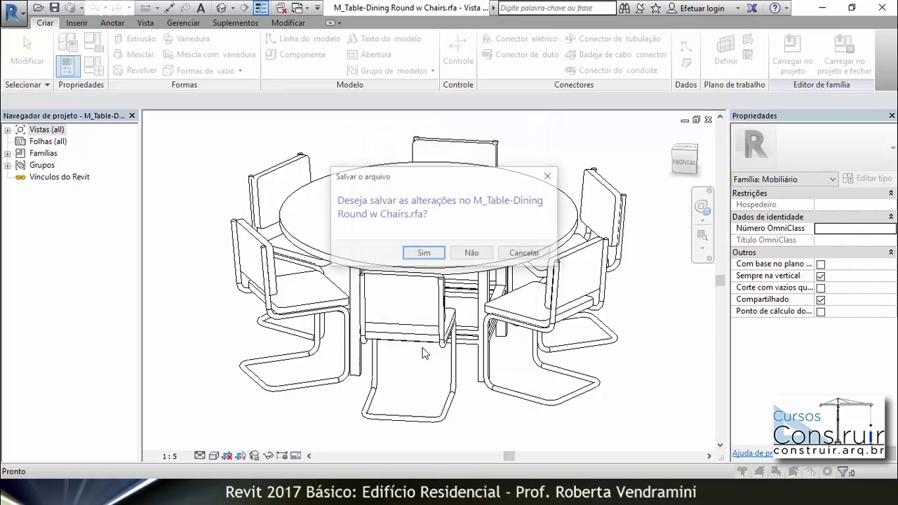
click(474, 254)
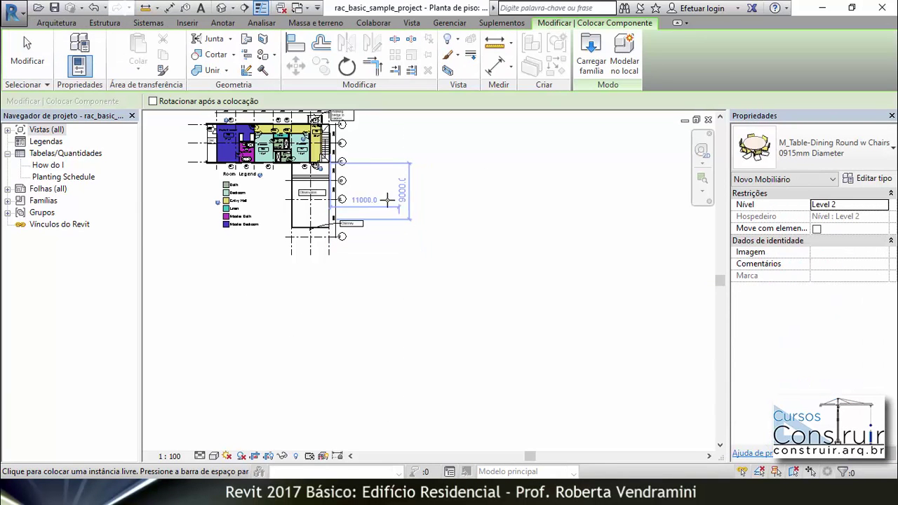
Place four 0915mm Diameter round dining tables with chairs on the Observation terrace in the Level 2 plan, between grid E and the chimney
scroll(356, 226, up, 3)
scroll(356, 226, up, 3)
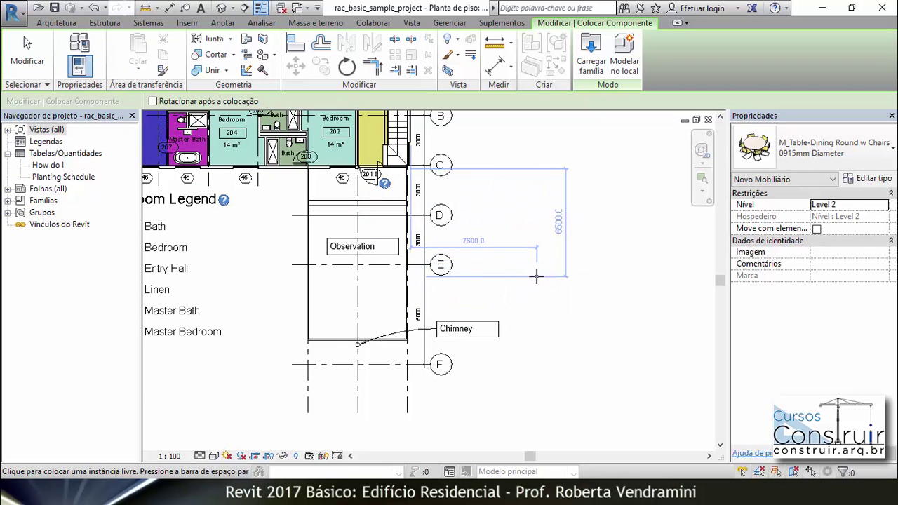
scroll(379, 298, down, 3)
scroll(360, 297, up, 4)
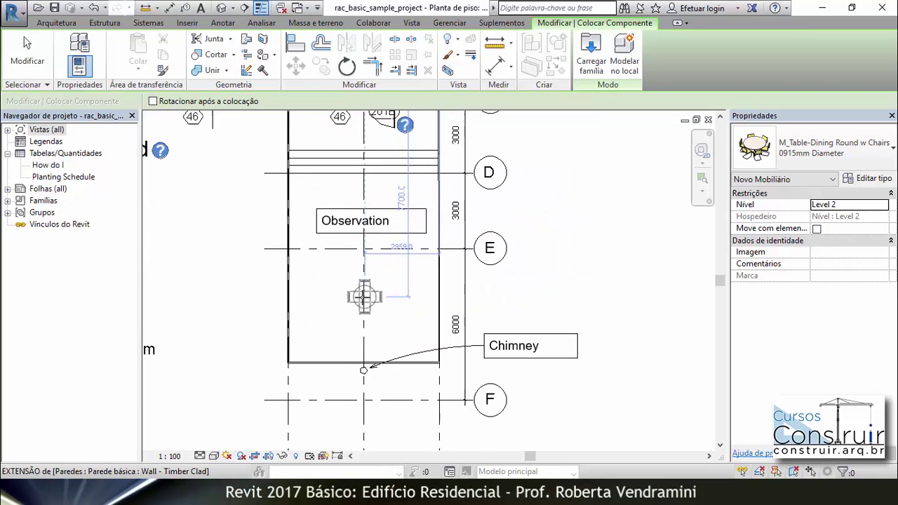
scroll(350, 296, up, 2)
click(344, 288)
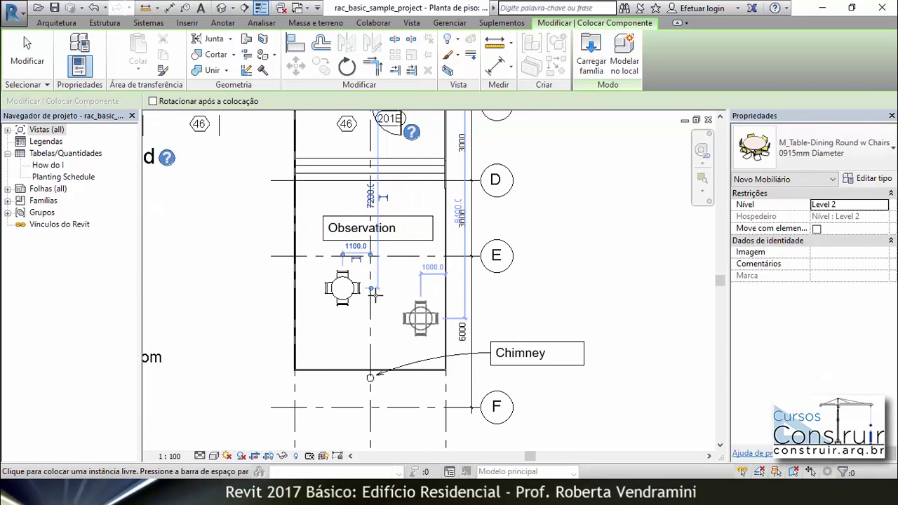
click(410, 298)
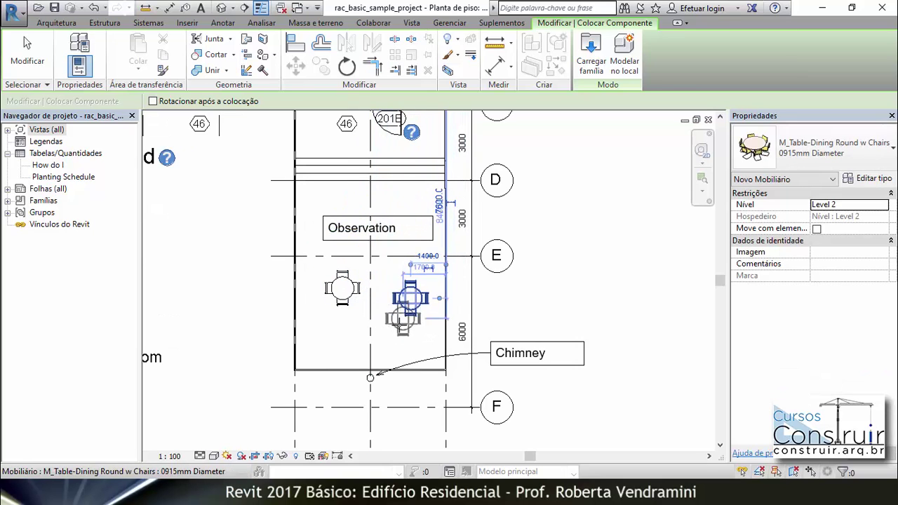
click(379, 335)
click(324, 338)
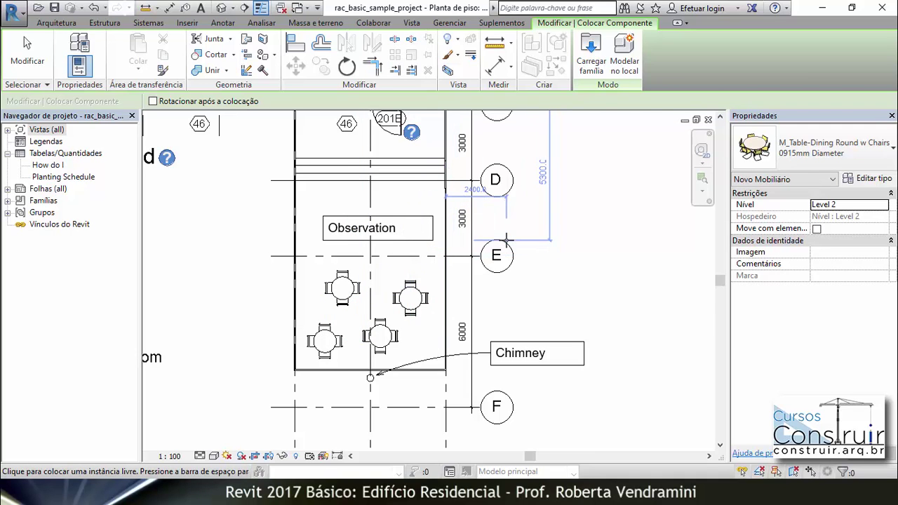
key(Escape)
key(Escape)
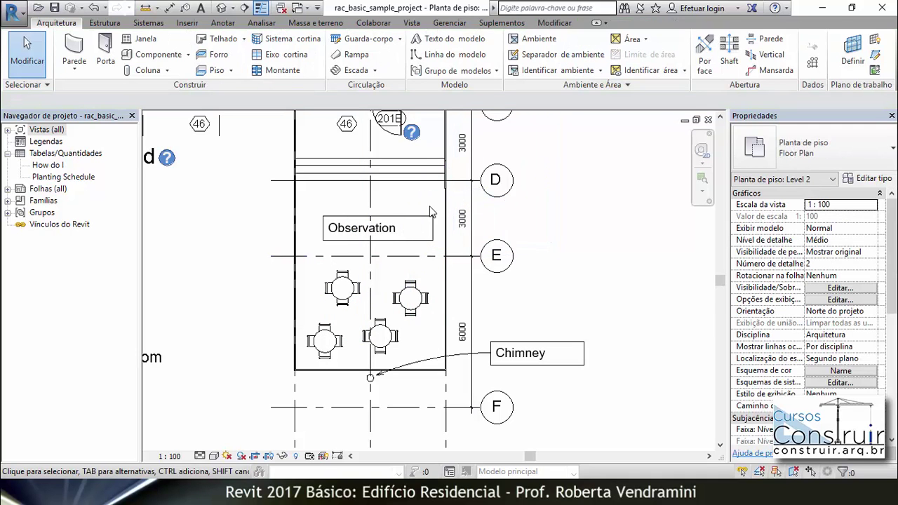
Open the default 3D view and inspect the dining tables on the terrace
click(221, 8)
scroll(344, 175, up, 6)
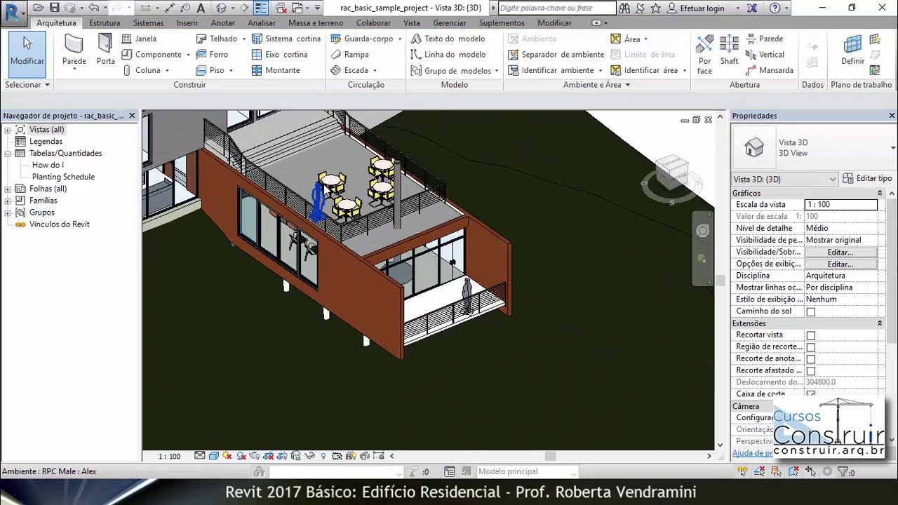
scroll(376, 166, up, 2)
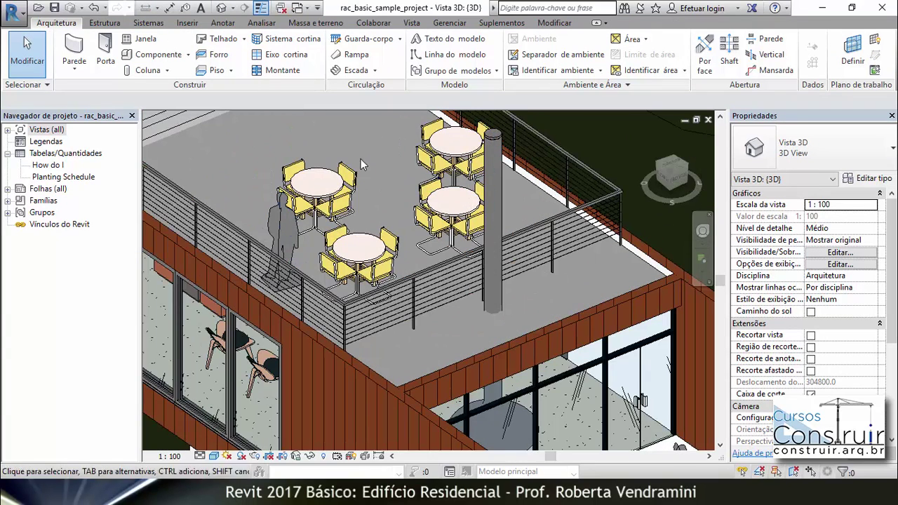
Examine the Mobiliário families in the project browser, including the types of the M_Table-Dining Round family
click(8, 200)
drag(131, 204, 129, 244)
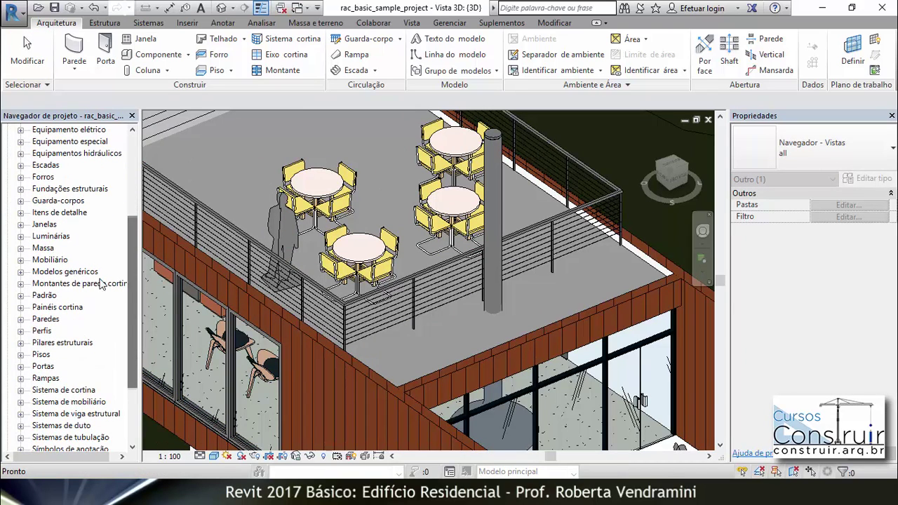
click(21, 260)
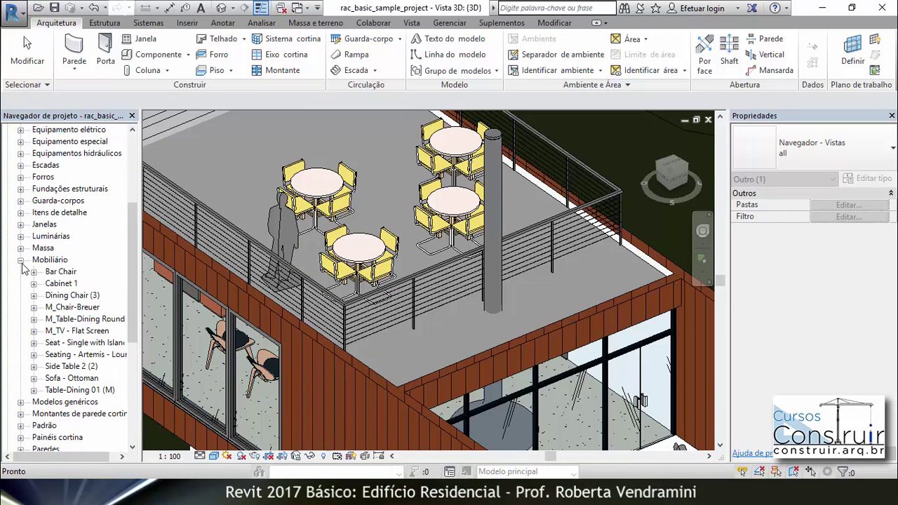
click(33, 319)
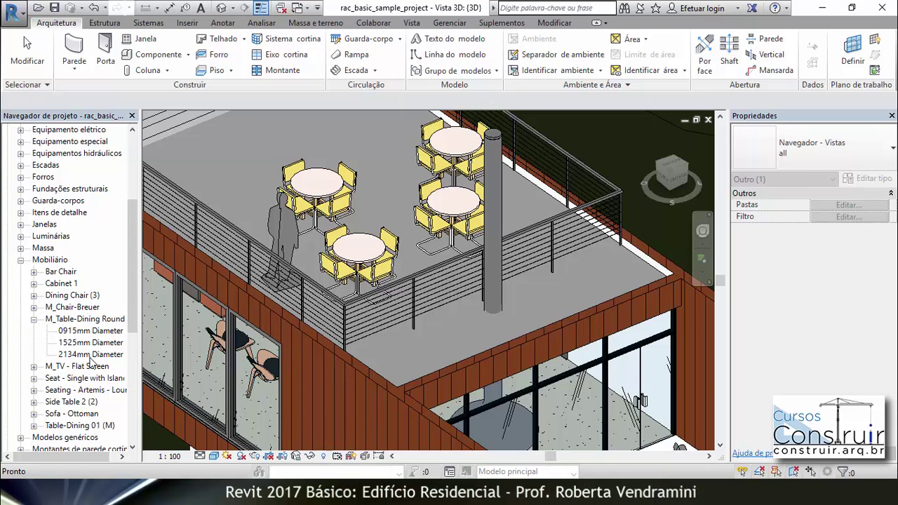
Examine the properties of a round dining table in the advanced project's 01 - Entry Level - Furniture Layout plan, and deselect it
scroll(367, 266, down, 8)
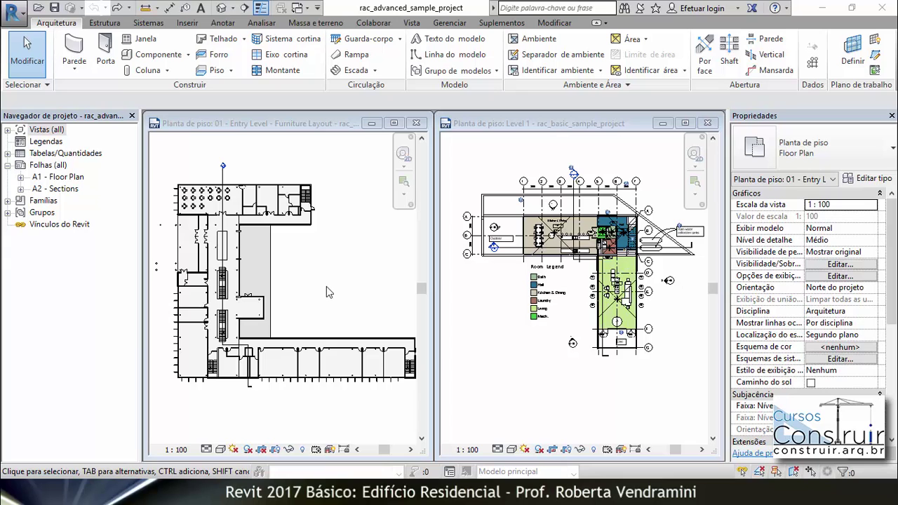
scroll(206, 179, up, 5)
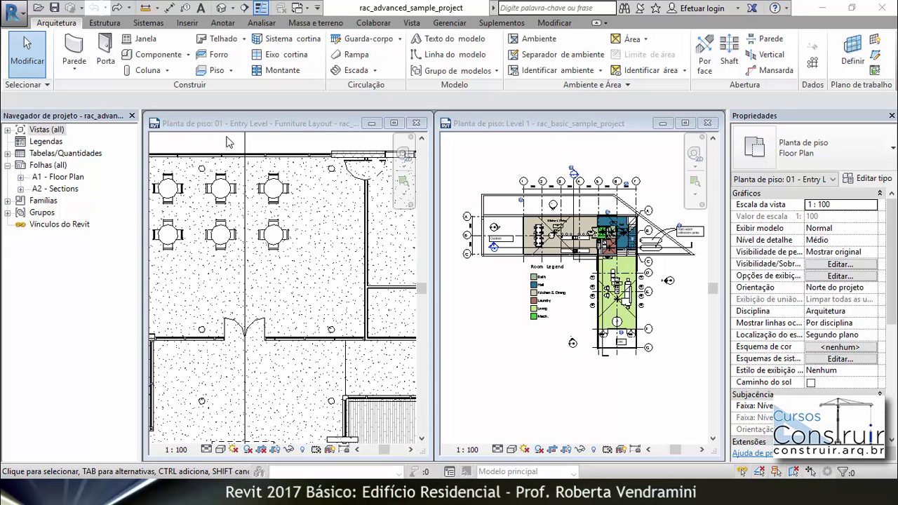
click(219, 187)
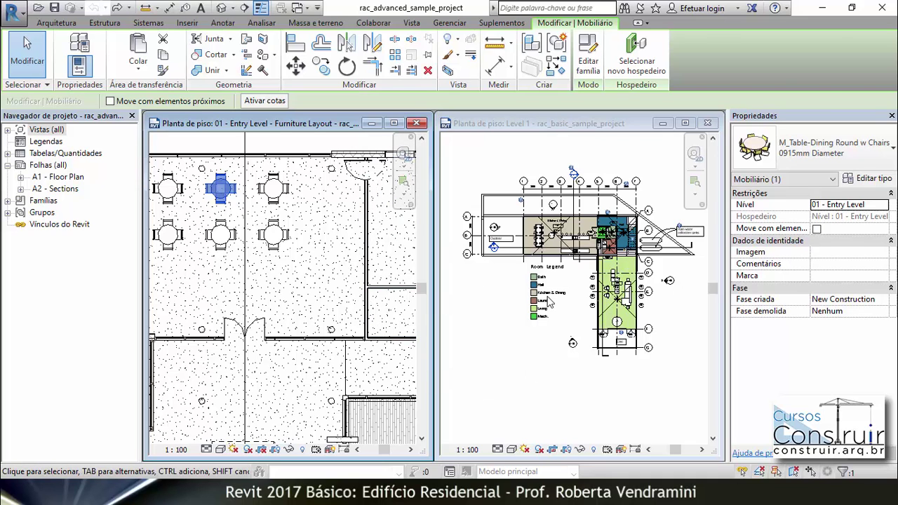
key(Escape)
Copy the Interior - 138mm Partition (1-hr) wall containing the single door to the clipboard from the Entry Level furniture plan
scroll(323, 301, down, 3)
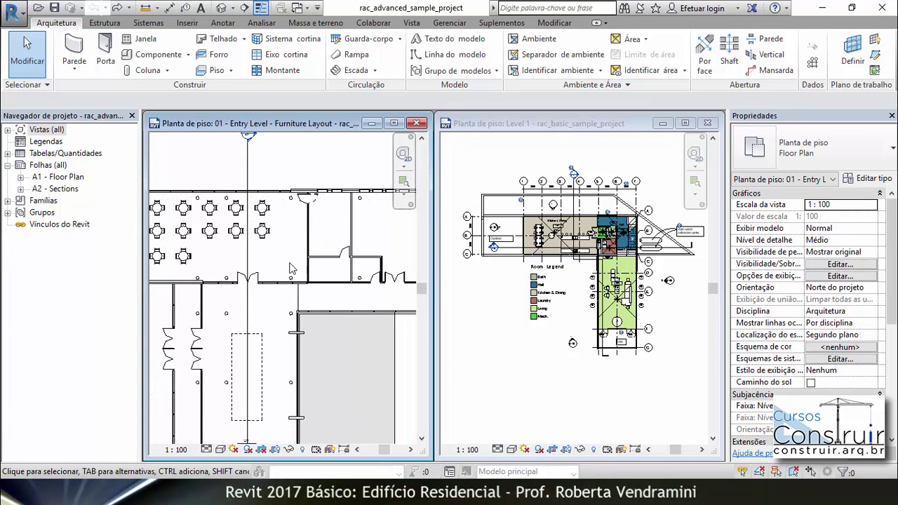
scroll(368, 267, up, 4)
scroll(368, 260, up, 2)
click(364, 247)
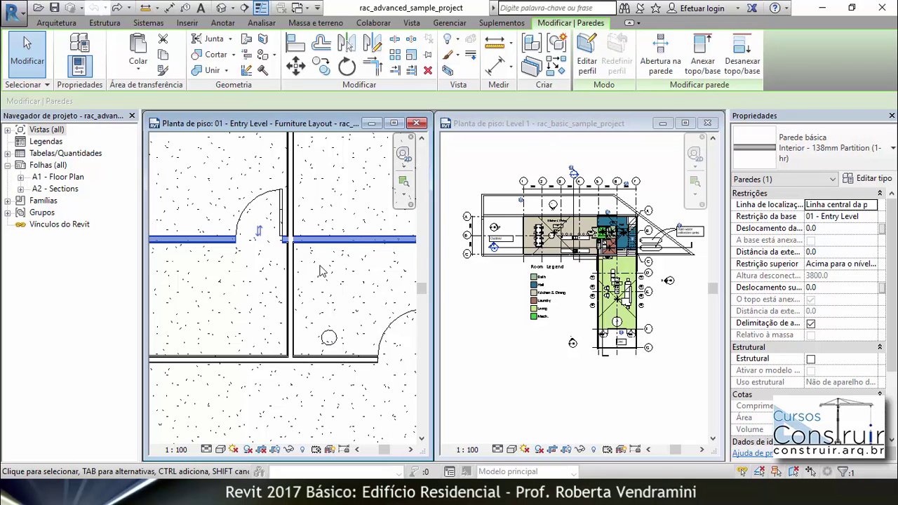
scroll(282, 259, down, 5)
scroll(281, 260, up, 3)
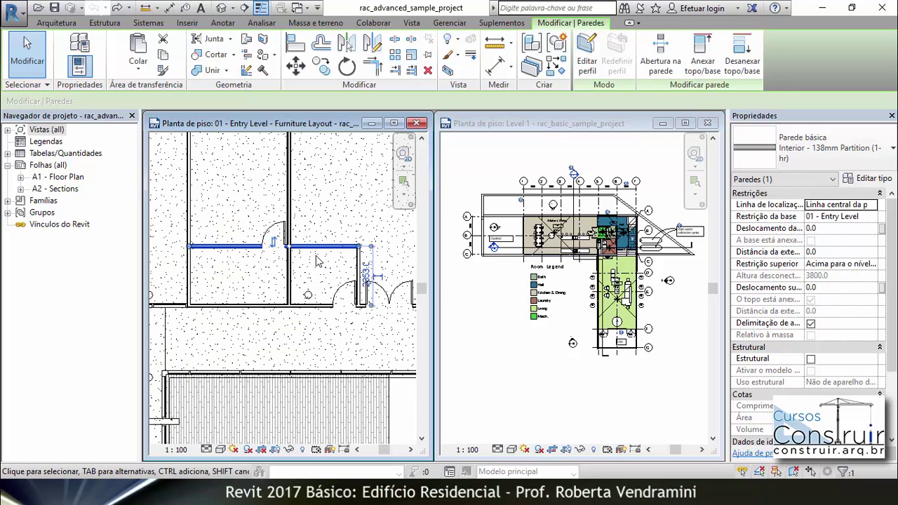
scroll(318, 261, up, 3)
scroll(318, 261, down, 3)
scroll(203, 241, up, 2)
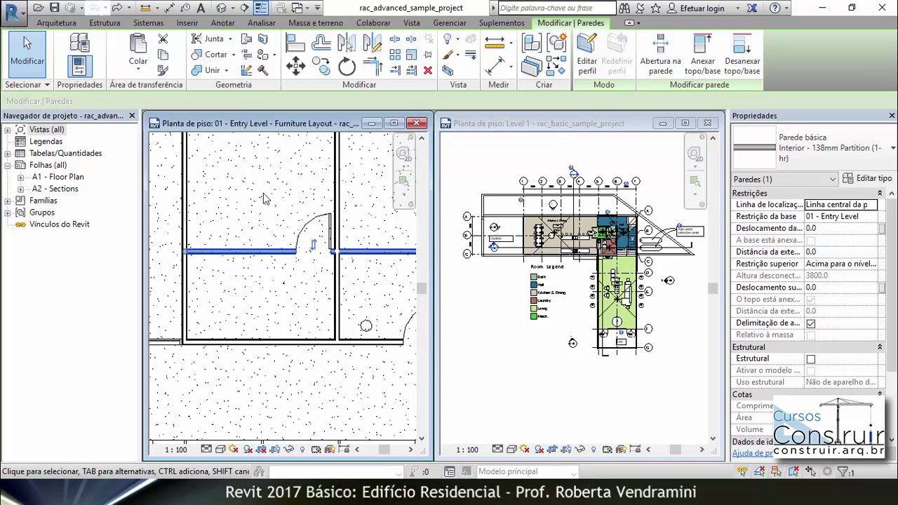
scroll(264, 198, down, 1)
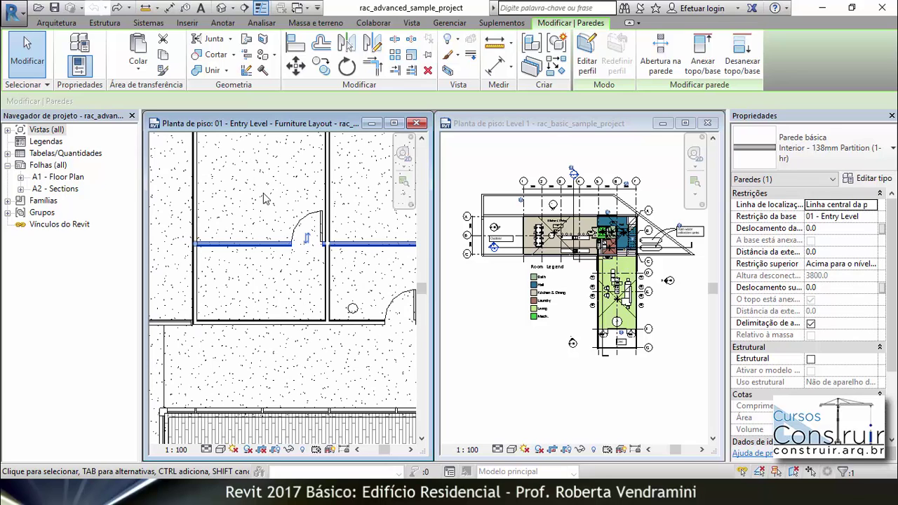
key(ctrl+c)
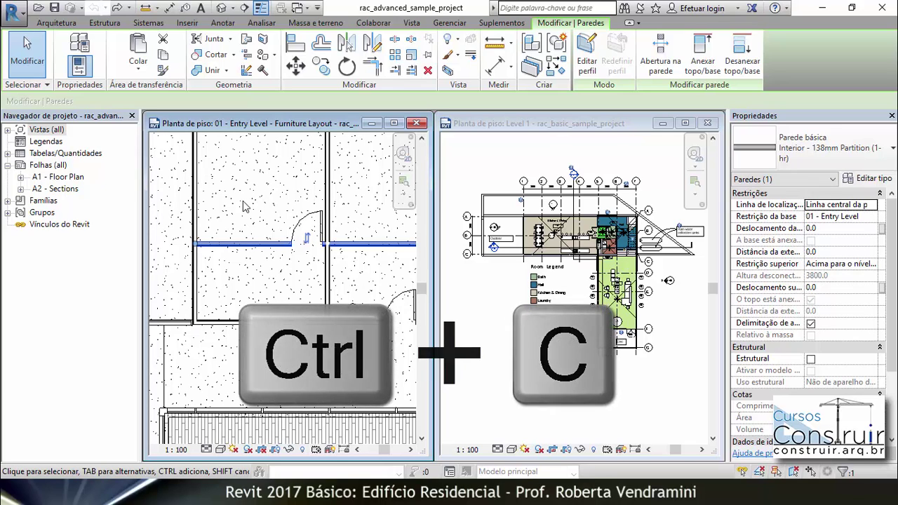
Paste the copied wall into the basic project's Level 1 plan, between the dining area and Mech. room, accepting the destination project's duplicate types
scroll(263, 198, down, 3)
click(574, 315)
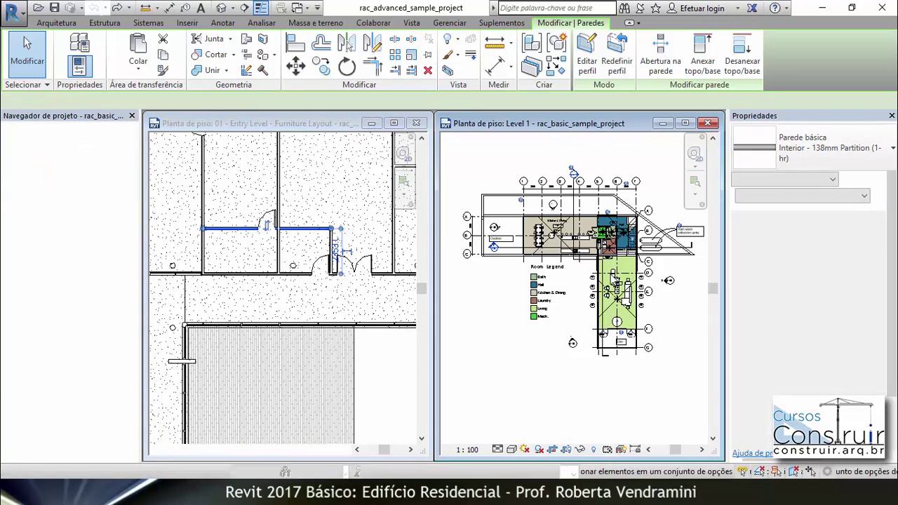
scroll(589, 316, up, 5)
scroll(608, 319, up, 3)
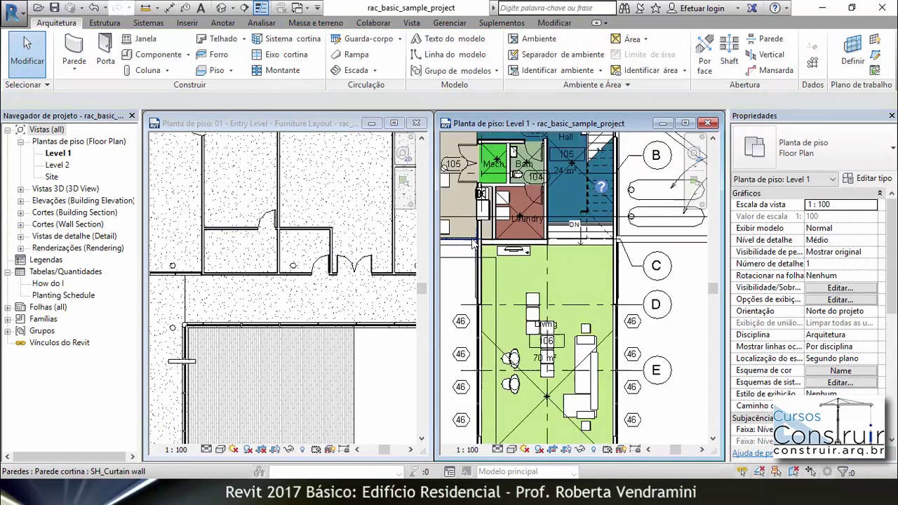
key(ctrl+v)
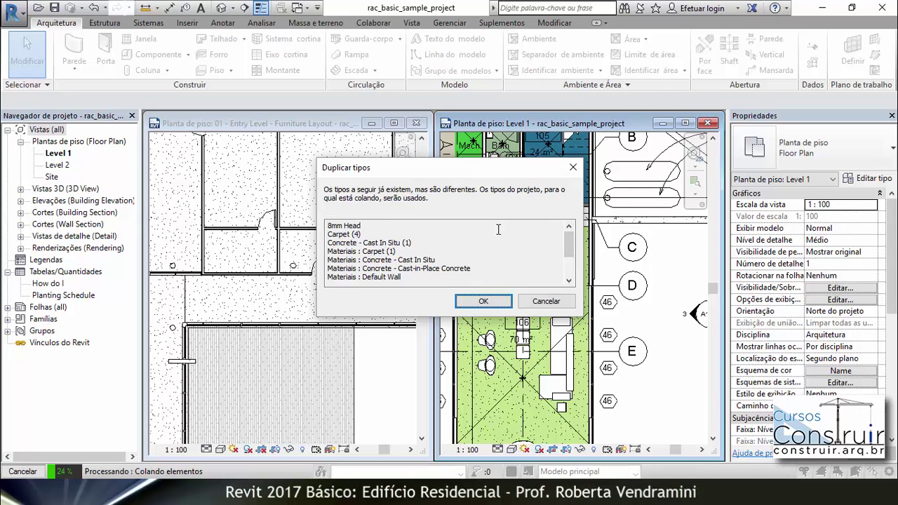
click(483, 302)
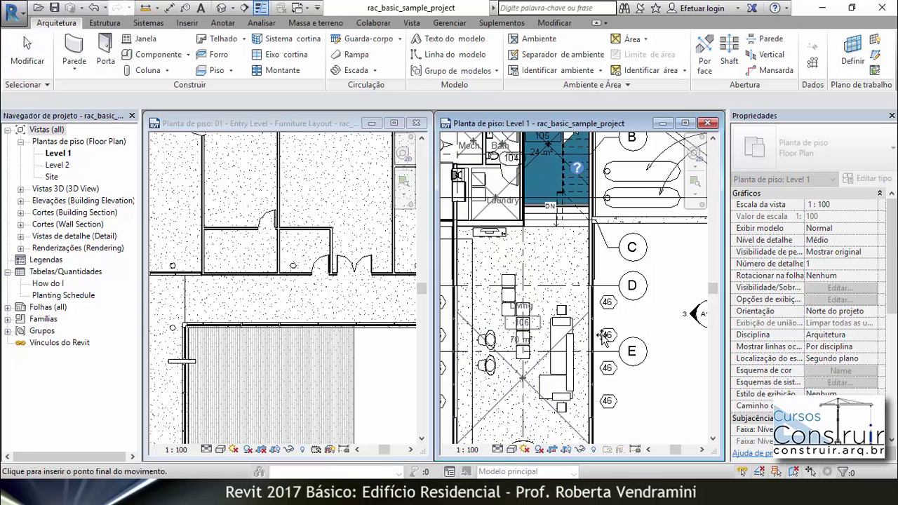
scroll(631, 308, down, 5)
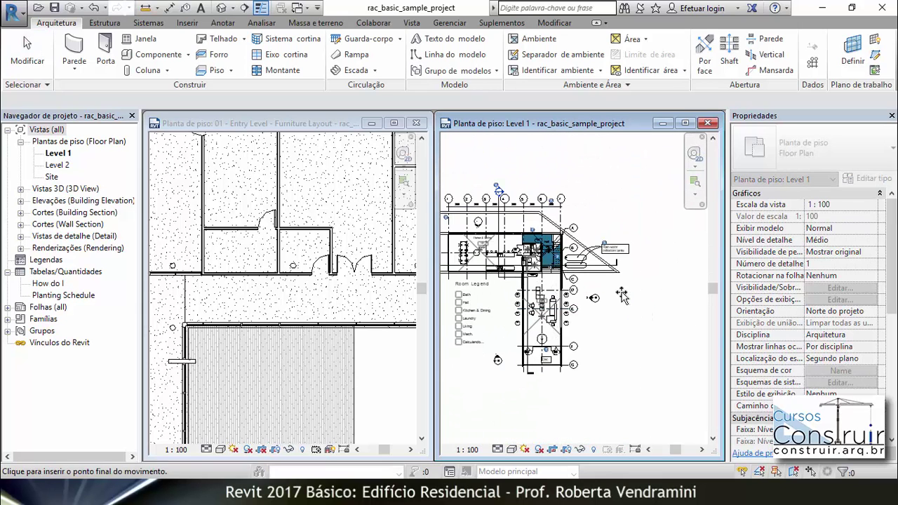
scroll(516, 245, up, 6)
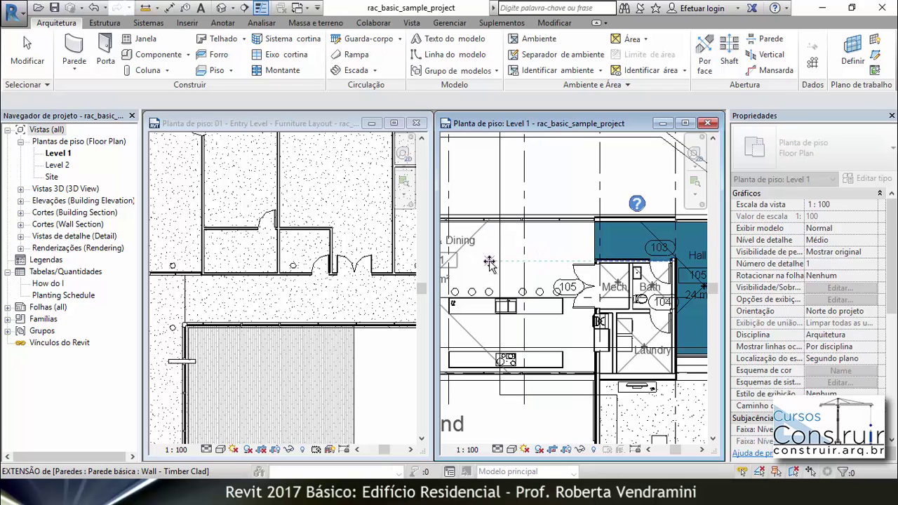
click(489, 262)
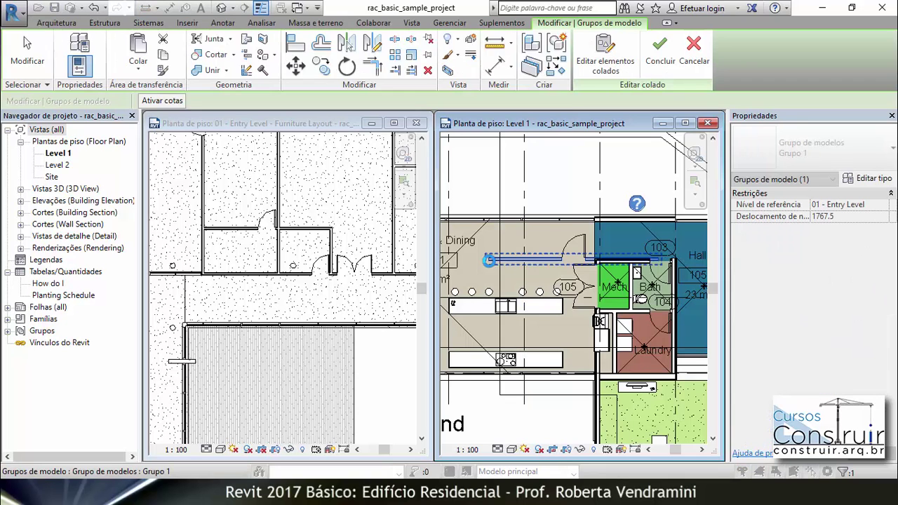
click(580, 189)
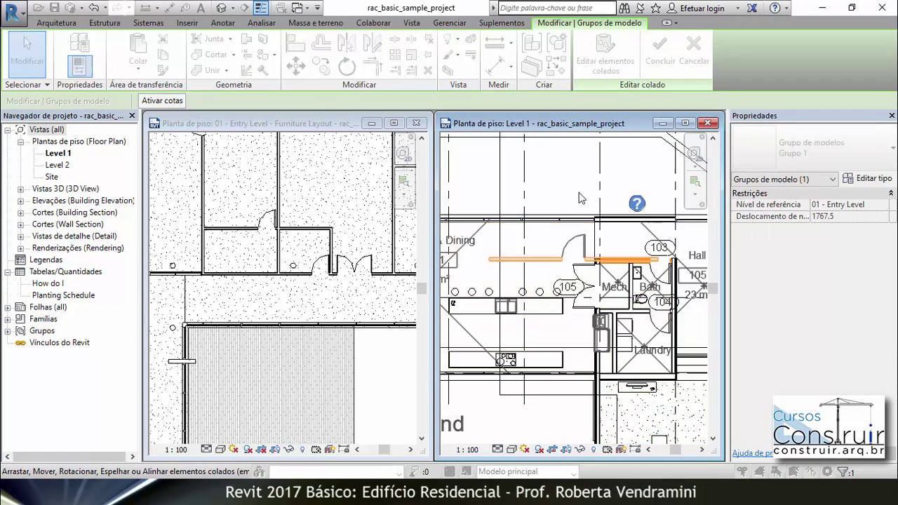
click(501, 286)
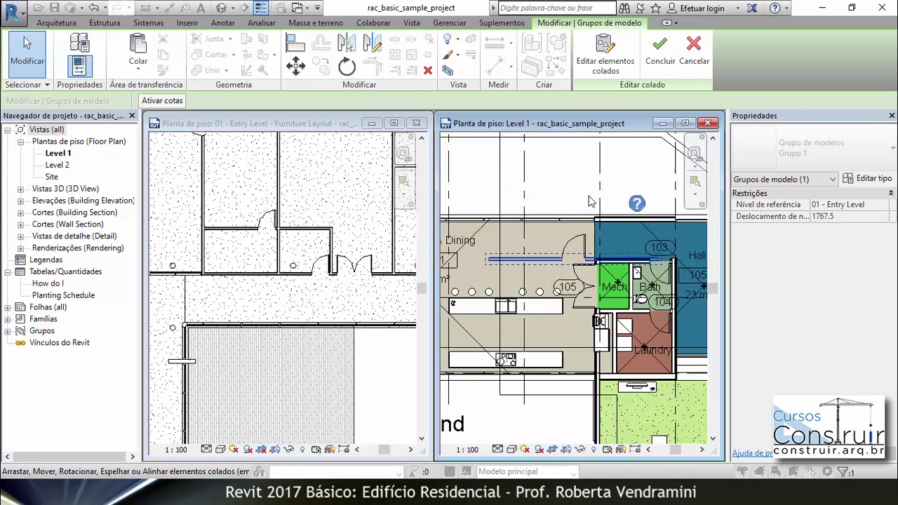
Inspect the pasted wall, check the properties of the original M_Single-Flush door in the advanced project, and deselect it
scroll(583, 258, up, 5)
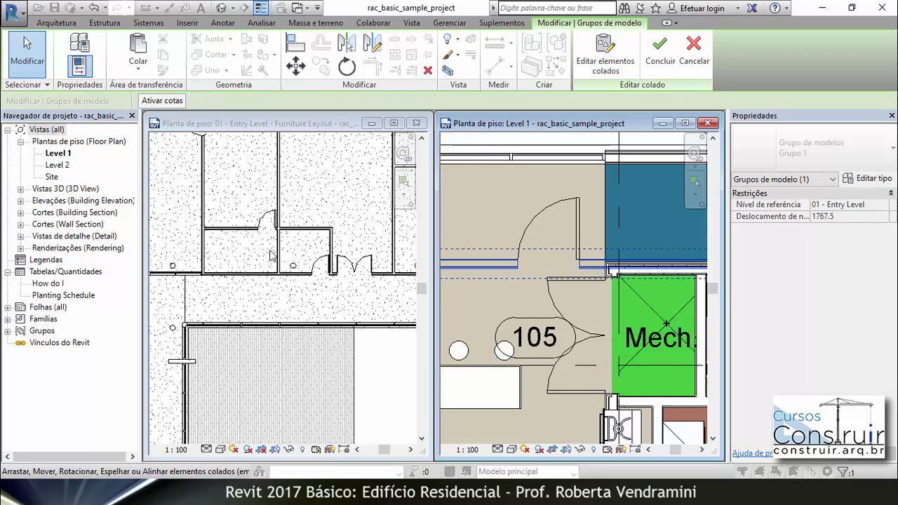
scroll(352, 202, up, 4)
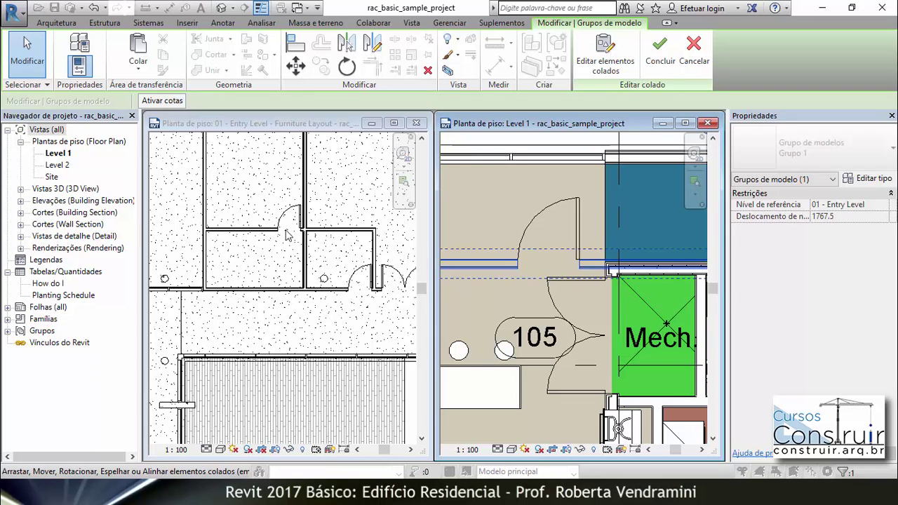
scroll(256, 265, up, 4)
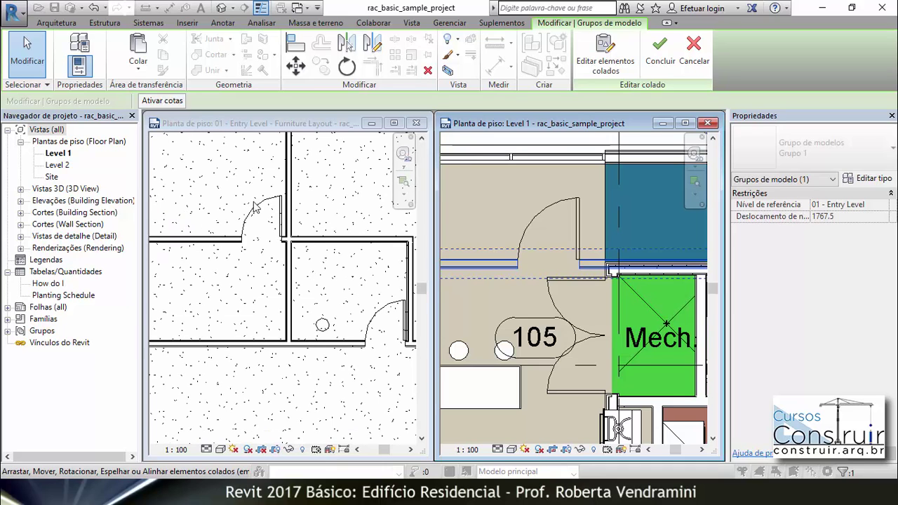
scroll(268, 264, up, 3)
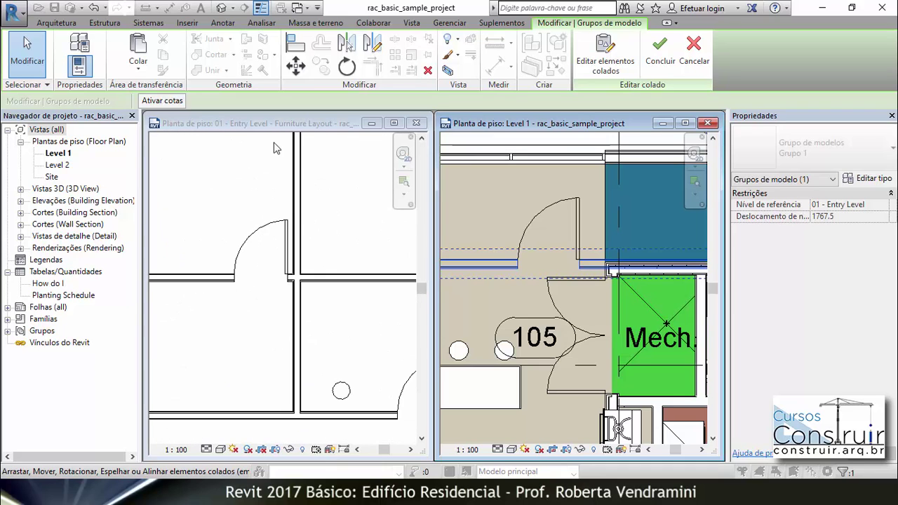
click(271, 228)
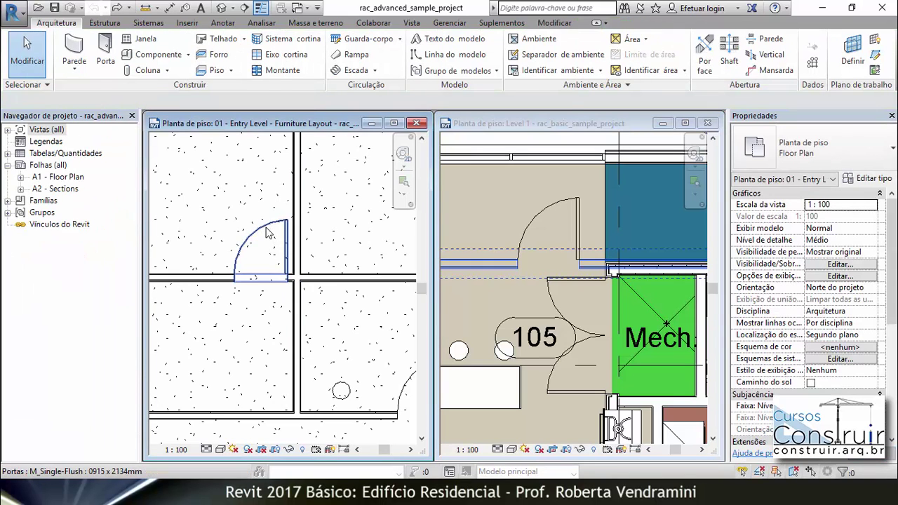
click(265, 226)
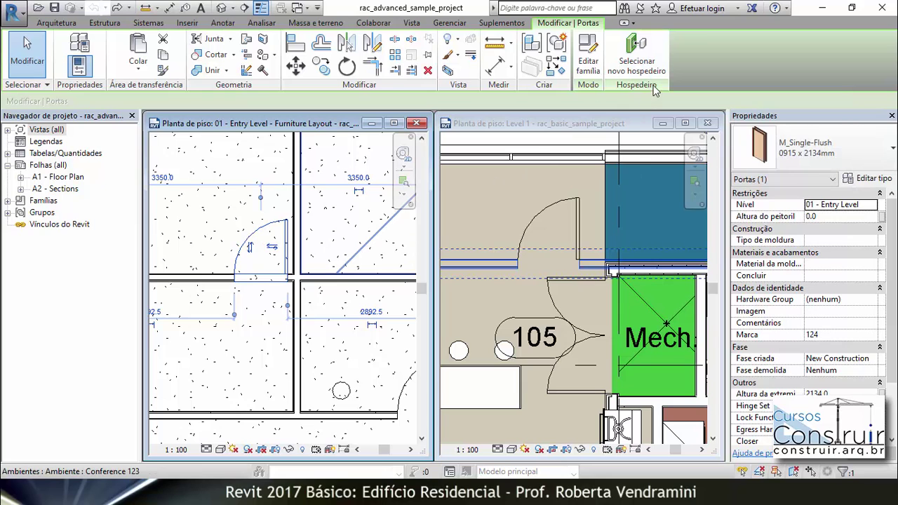
click(567, 188)
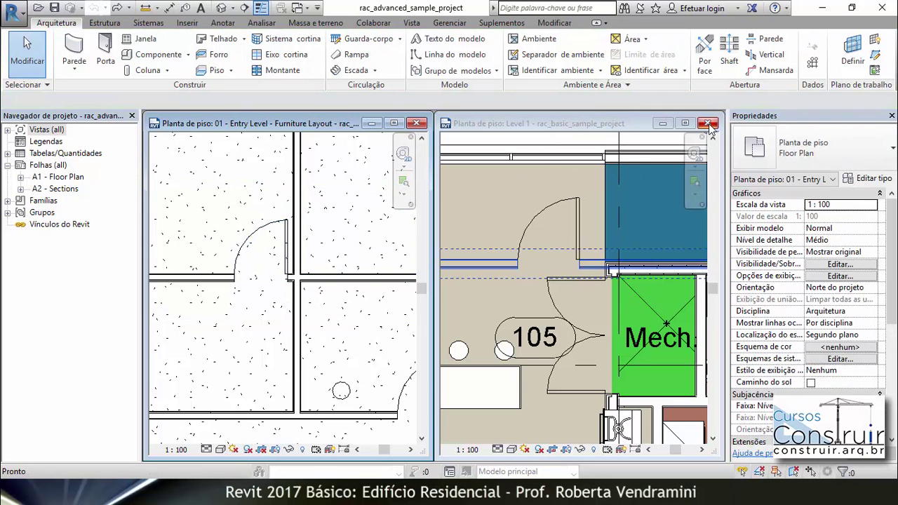
Close rac_basic_sample_project without saving and maximize the 01 - Entry Level - Furniture Layout plan
double_click(447, 124)
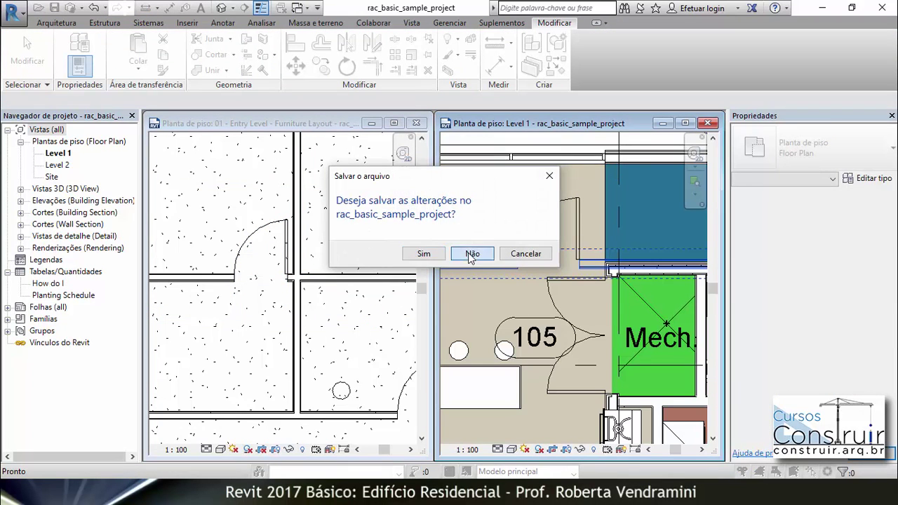
click(471, 254)
click(416, 123)
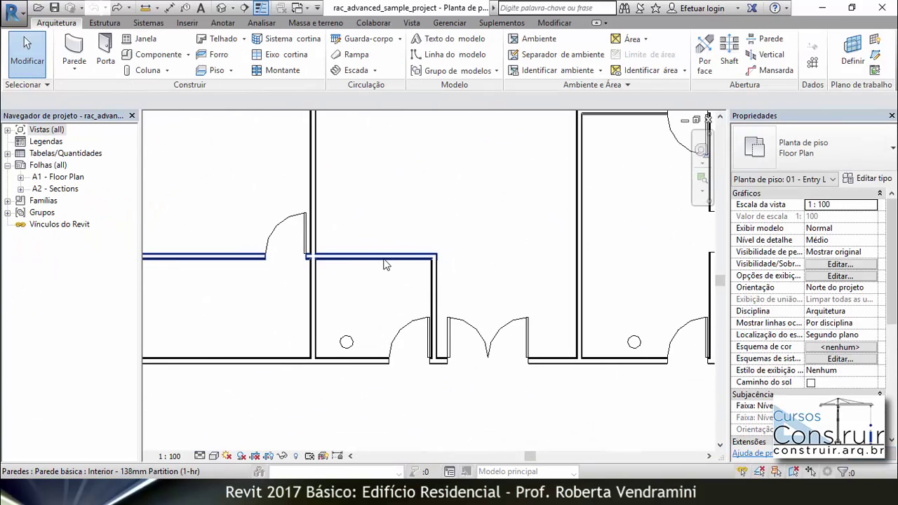
Rehost the M_Single-Flush 0915 x 2134mm door onto the vertical wall of the Prep/Dish room, about 2800 mm from the exterior wall
scroll(385, 331, down, 3)
scroll(343, 245, up, 5)
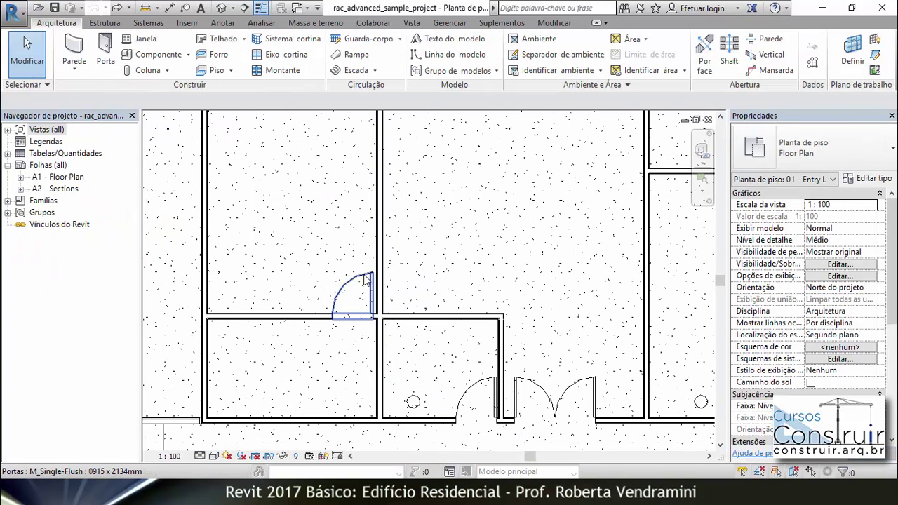
click(364, 279)
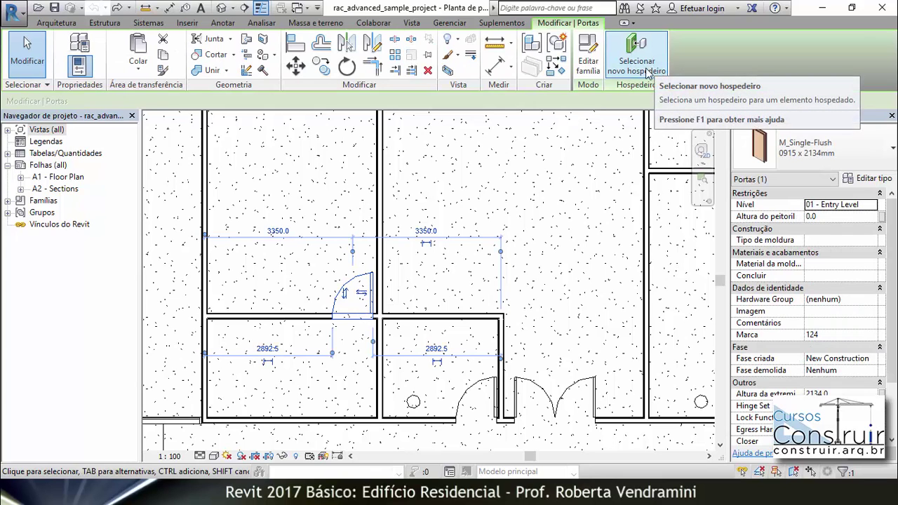
click(652, 73)
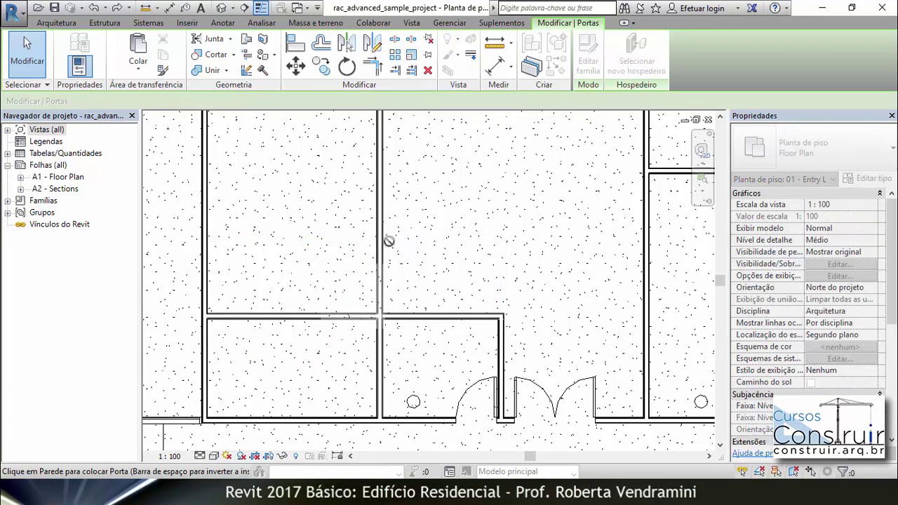
scroll(354, 302, down, 3)
scroll(374, 176, up, 3)
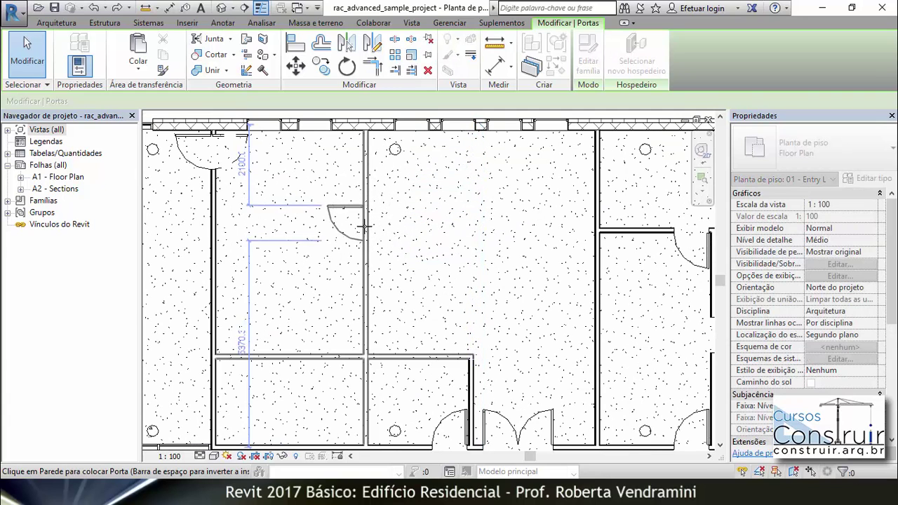
click(364, 249)
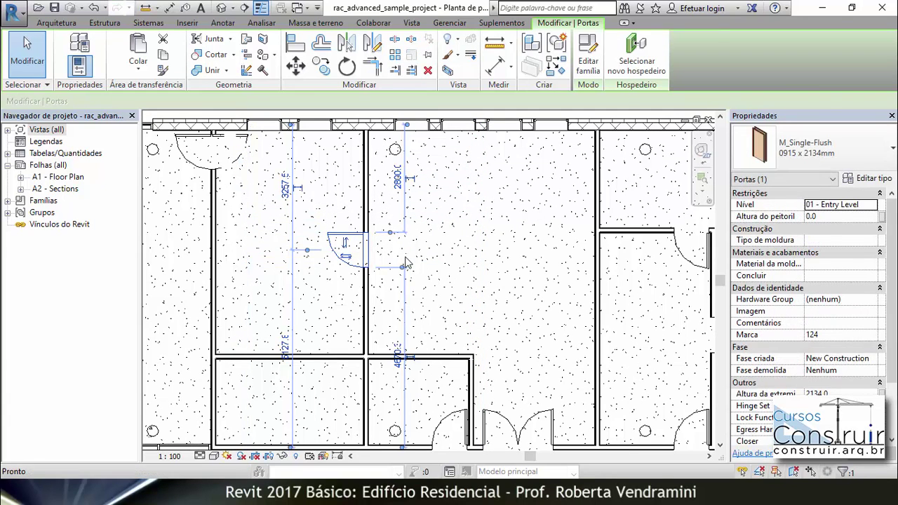
key(Escape)
Examine the project's loadable families by expanding the column and furniture categories in the family list
scroll(403, 263, down, 6)
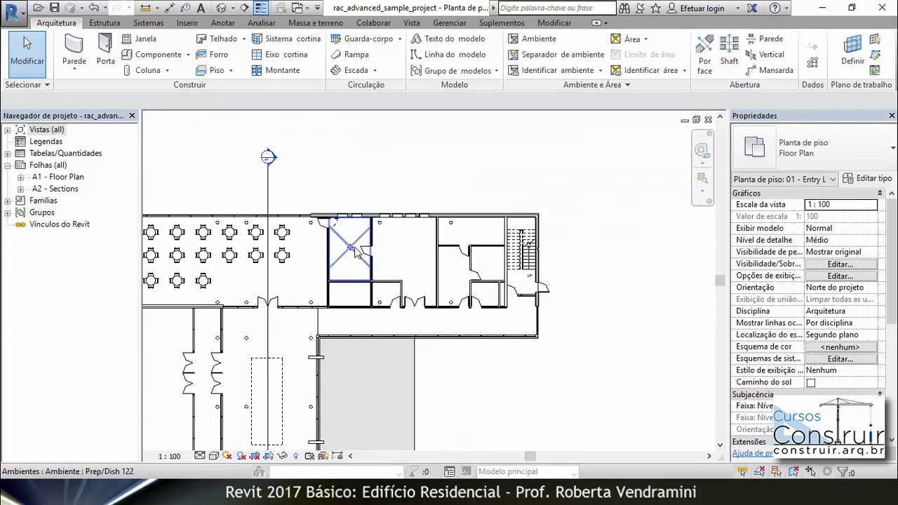
scroll(393, 214, up, 3)
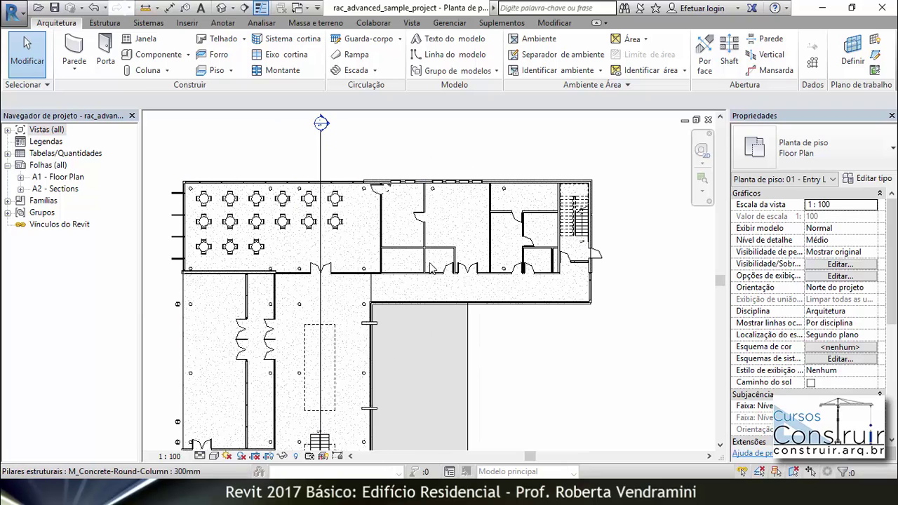
click(8, 201)
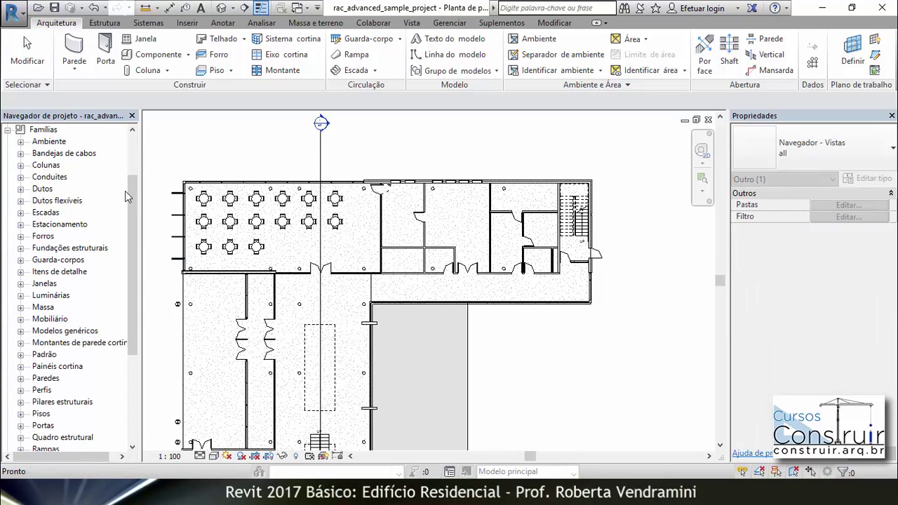
scroll(130, 186, up, 2)
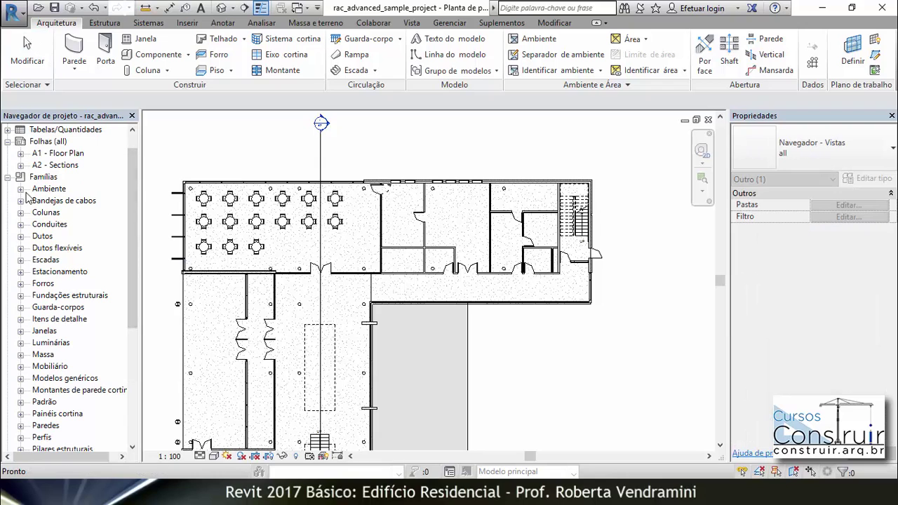
click(21, 212)
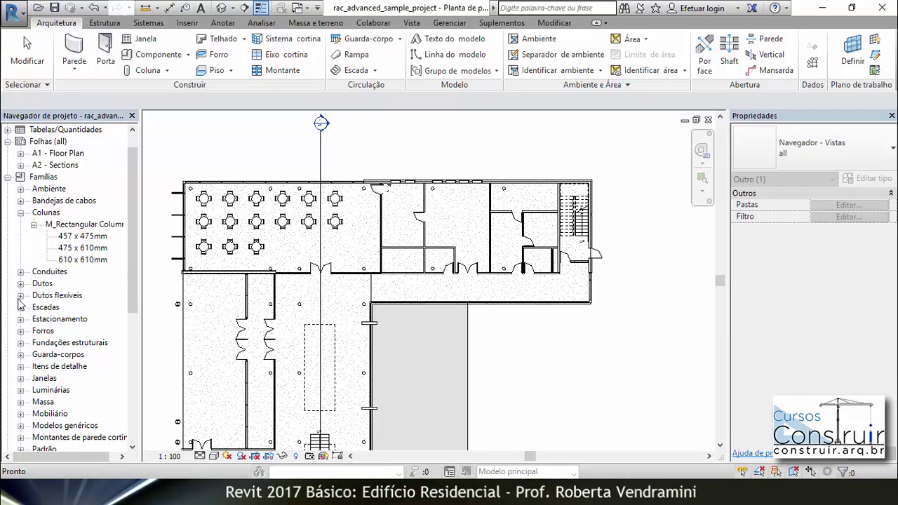
scroll(21, 357, down, 2)
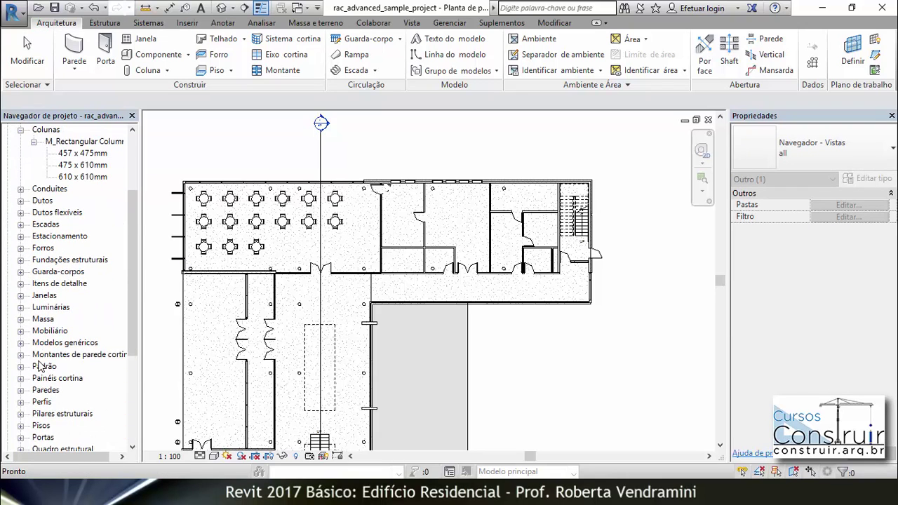
click(20, 330)
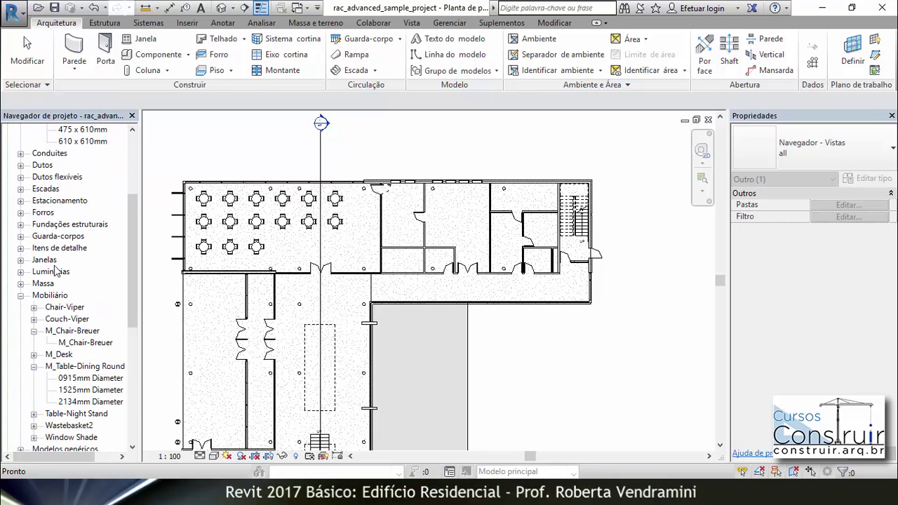
Place an M_Desk 1525 x 762mm Student component in the dining area, beside the last round table of the lower row
scroll(238, 232, up, 4)
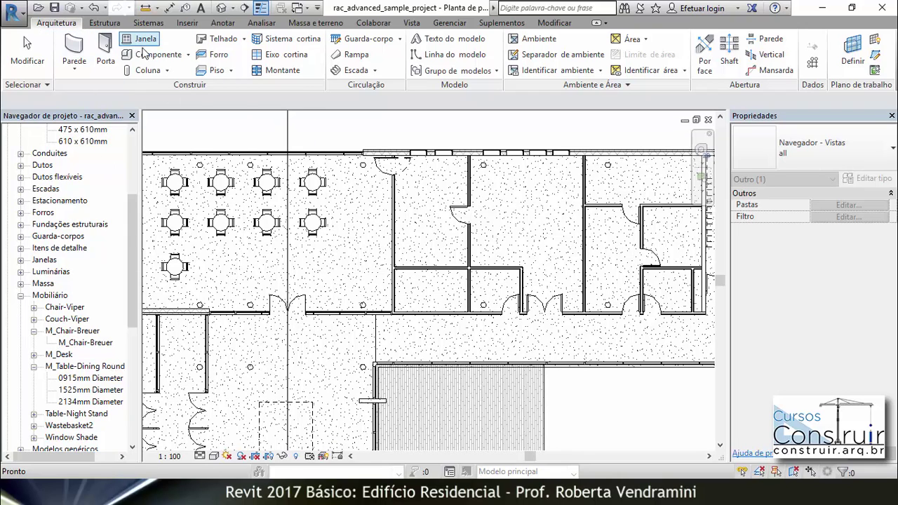
click(188, 56)
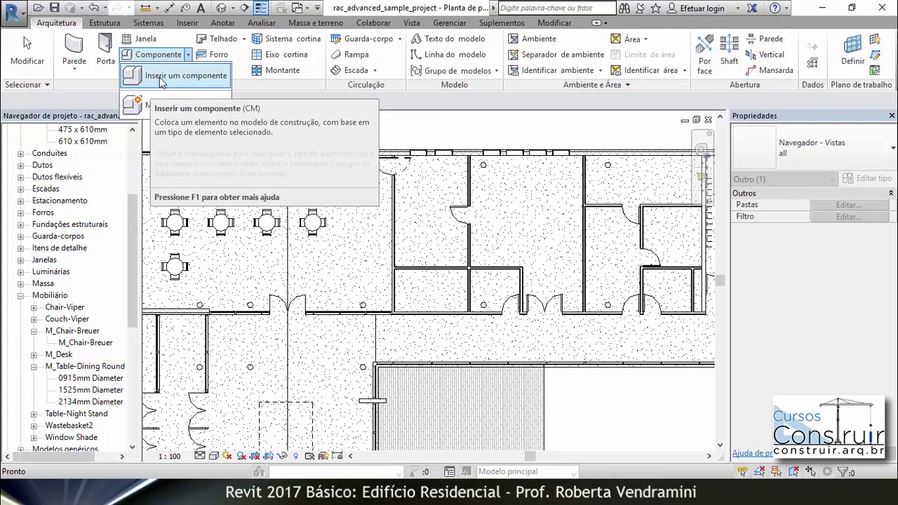
click(186, 77)
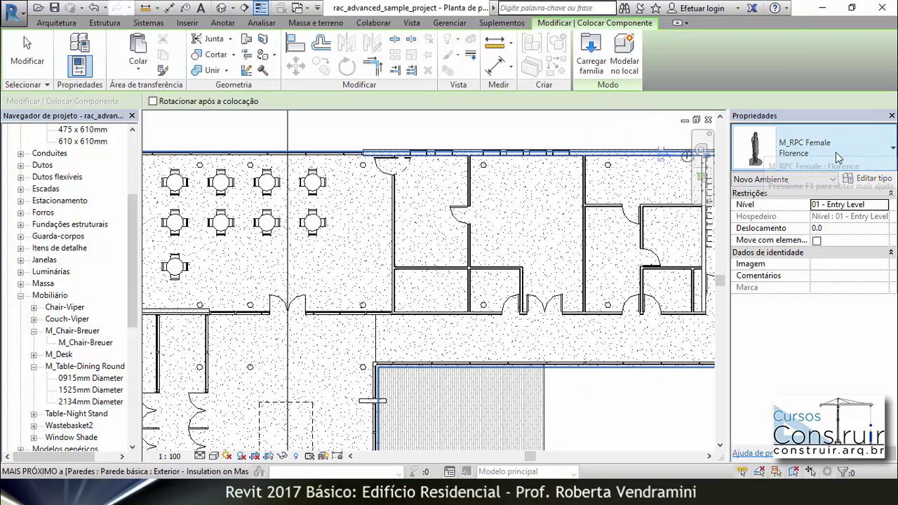
click(890, 151)
click(894, 151)
click(894, 149)
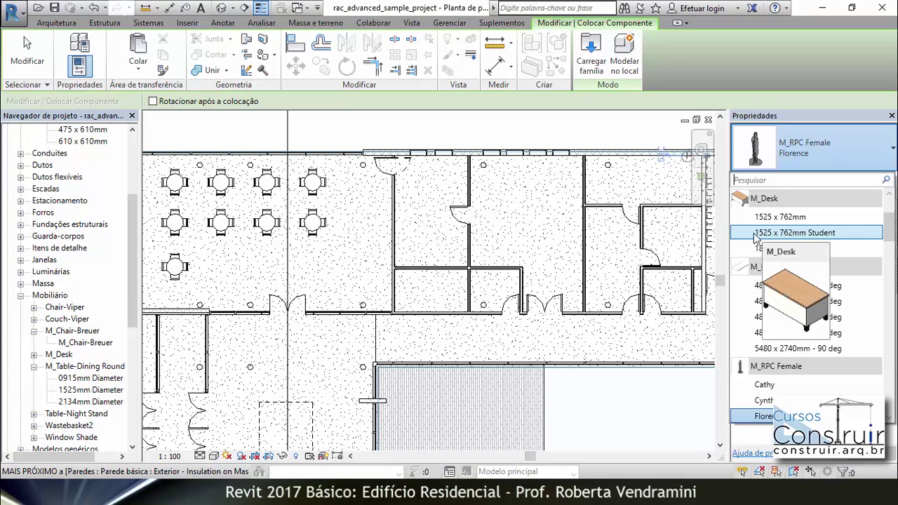
click(790, 239)
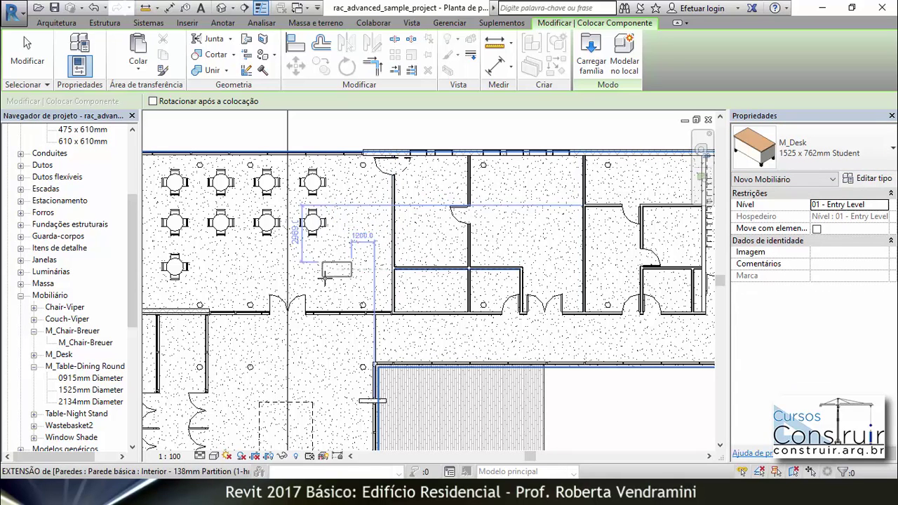
click(220, 275)
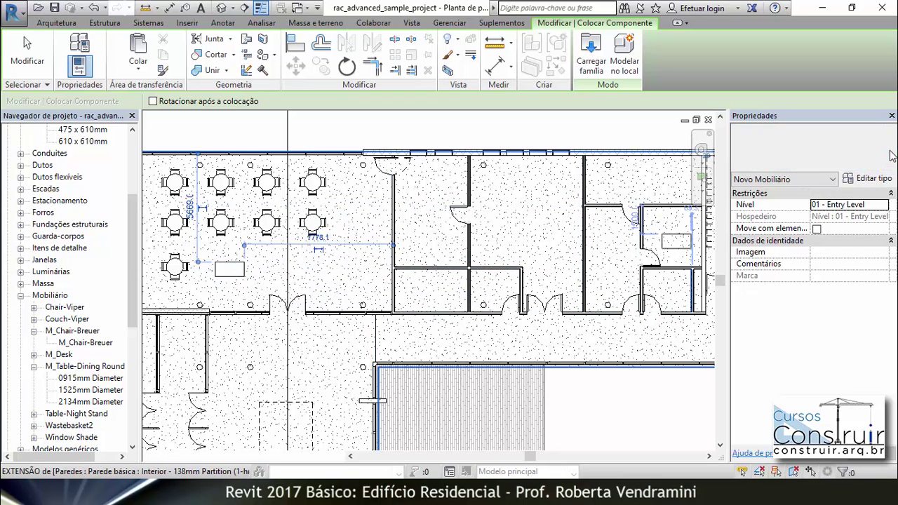
Place an M_Chair-Breuer component to the right of the new desk in the dining area and end placement
click(891, 154)
scroll(798, 288, down, 3)
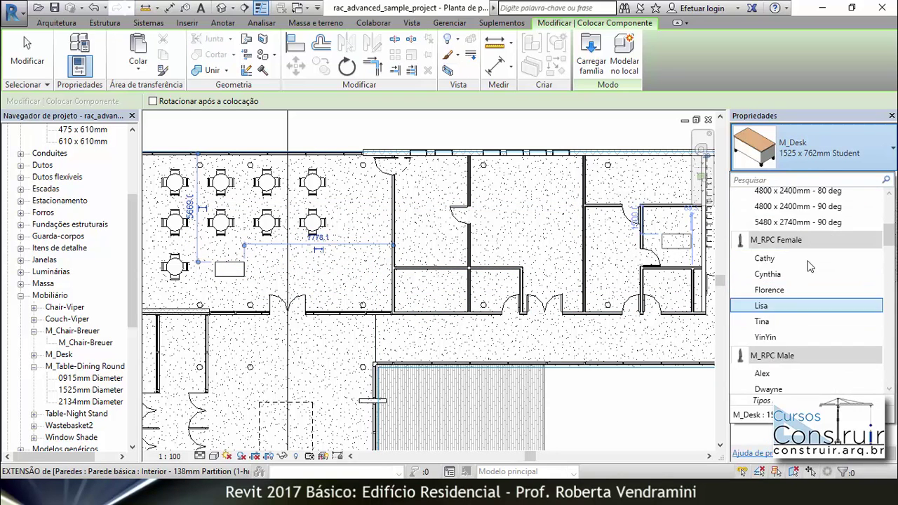
scroll(793, 267, down, 4)
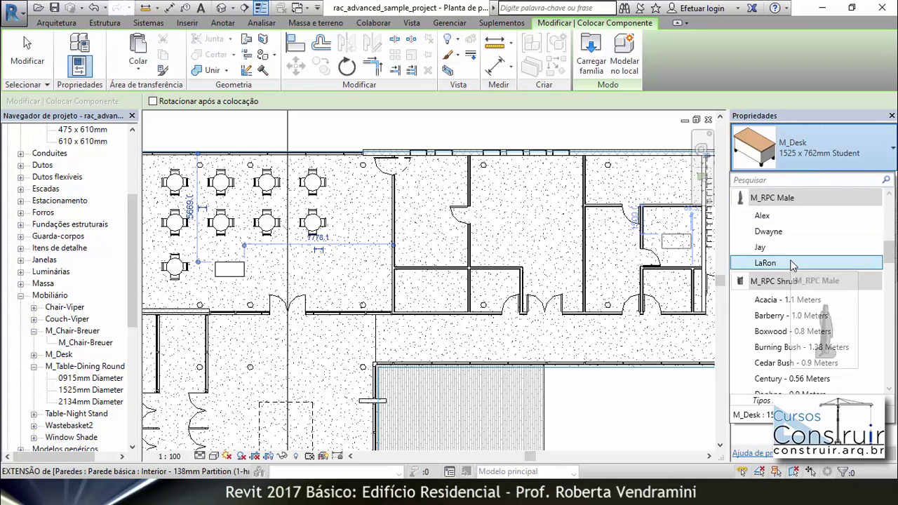
scroll(791, 265, up, 8)
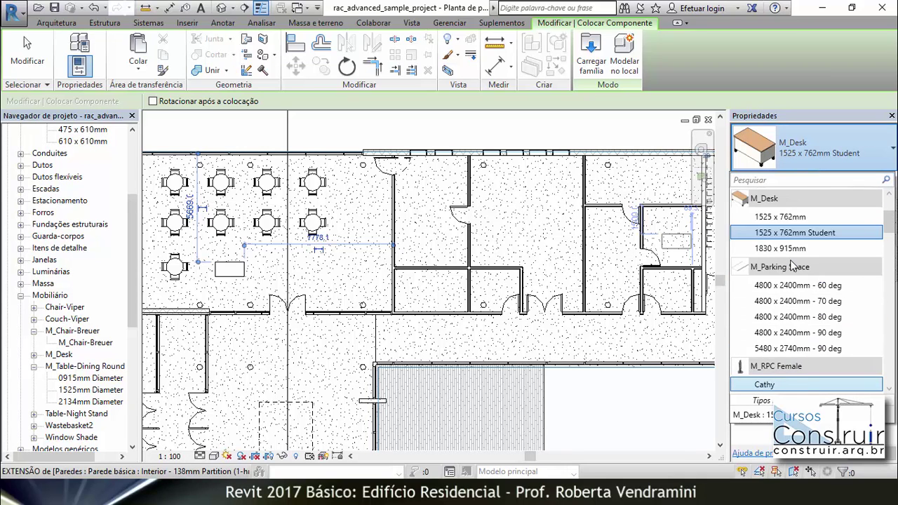
scroll(785, 270, up, 3)
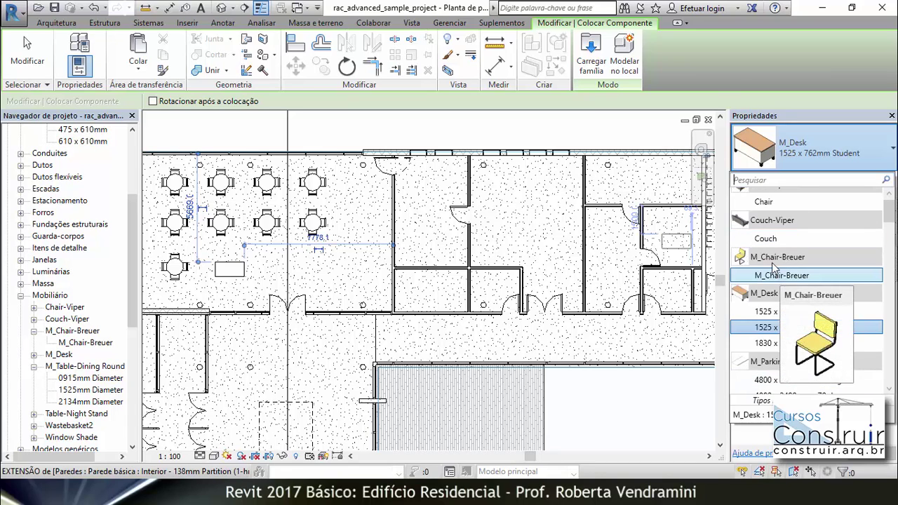
mouse_move(803, 260)
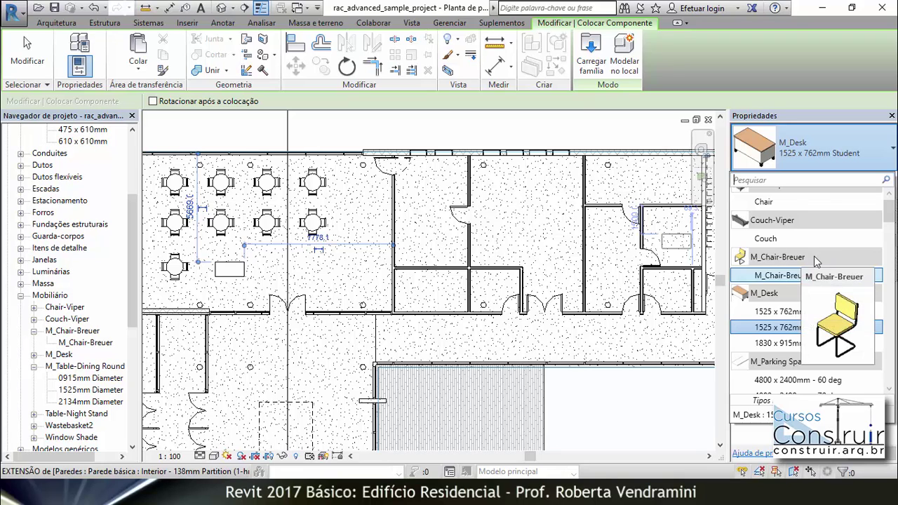
click(774, 277)
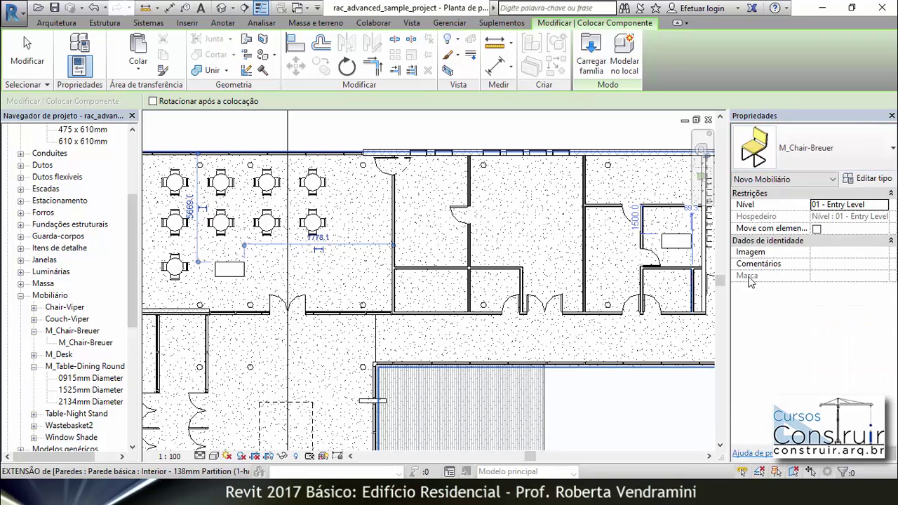
click(264, 270)
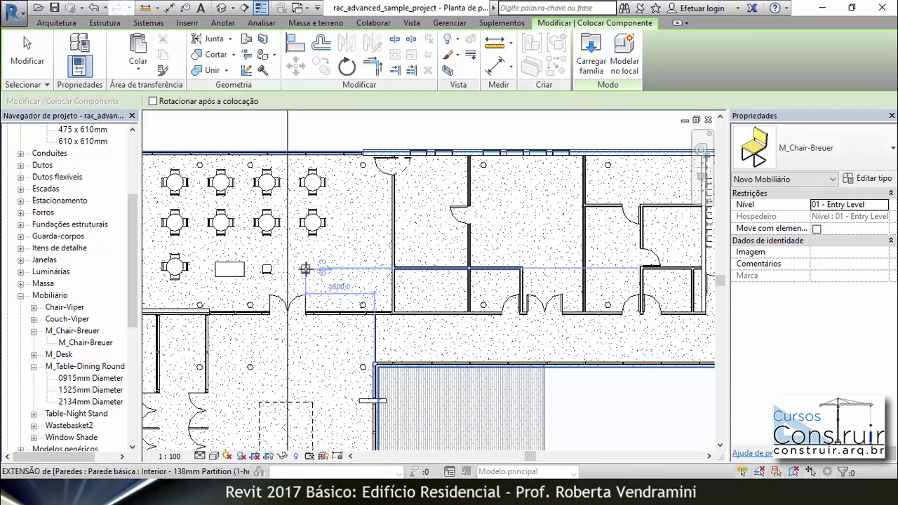
key(Escape)
key(Escape)
scroll(178, 271, up, 2)
scroll(182, 275, up, 1)
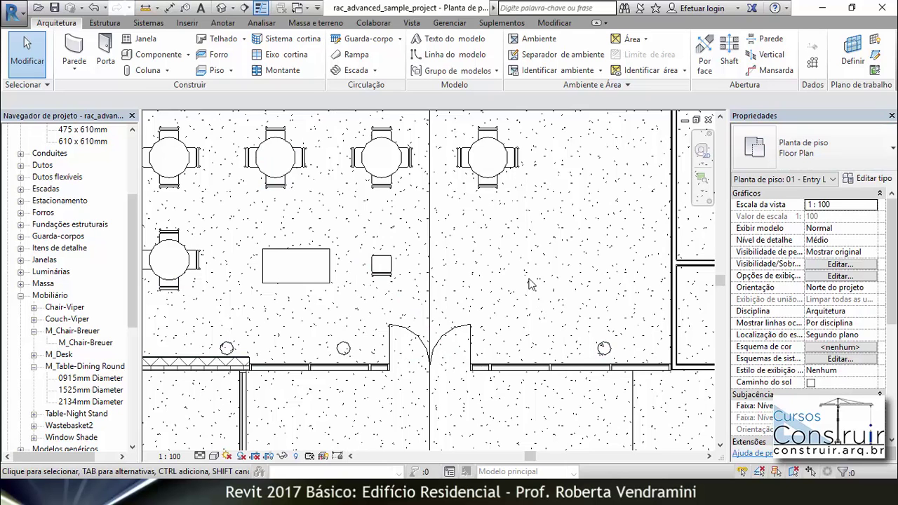
scroll(467, 279, down, 4)
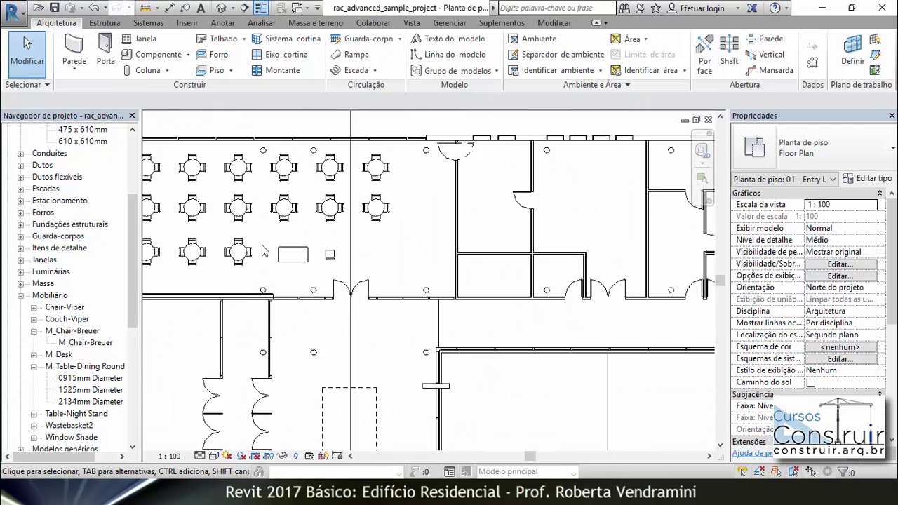
scroll(407, 279, up, 3)
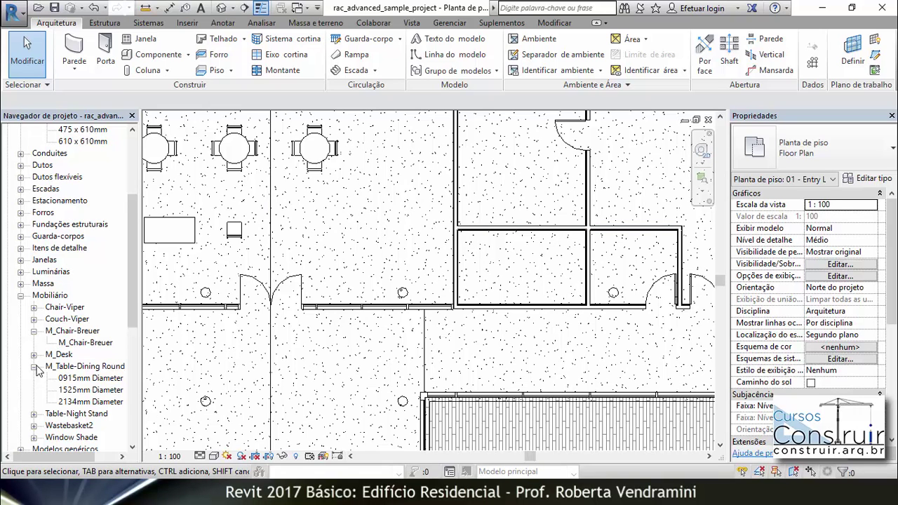
scroll(46, 266, down, 2)
scroll(321, 302, up, 3)
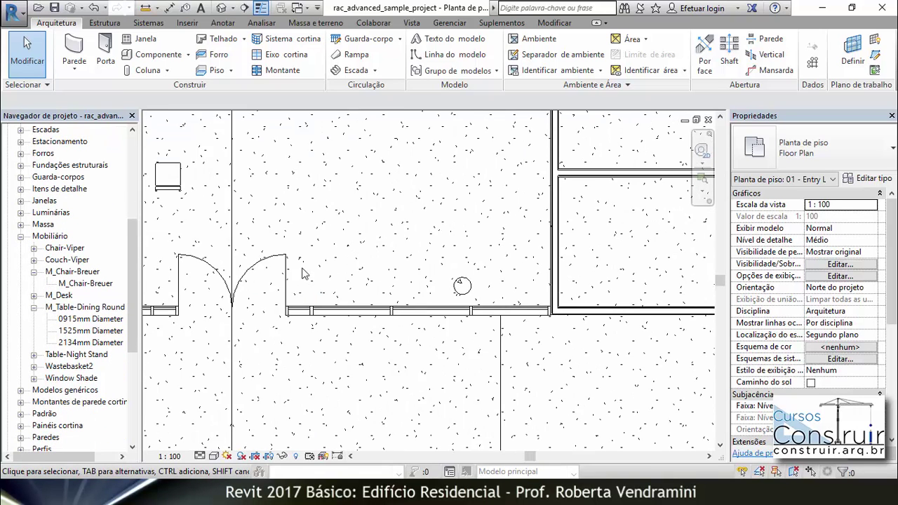
scroll(291, 218, down, 2)
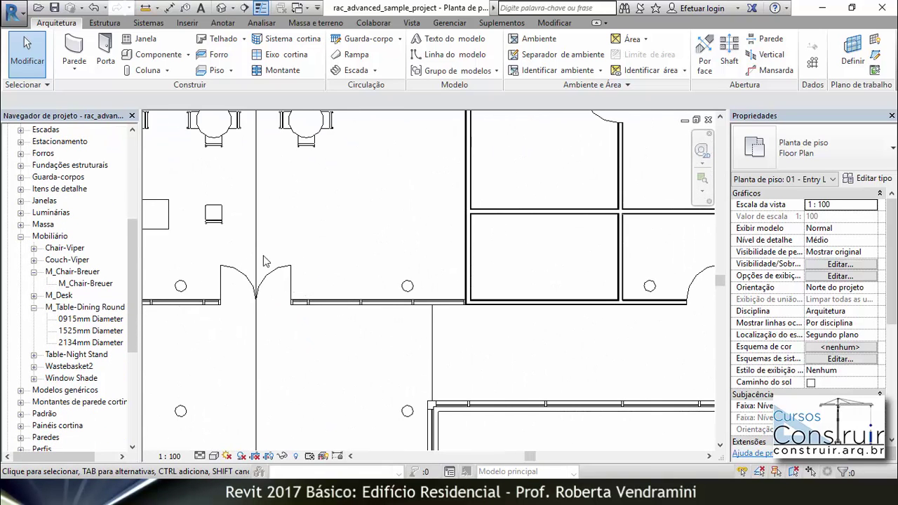
Load the Cama casal family from the desktop folder Revit Básico - Planta Humanizada, under Familias > Dormitório, for component placement
click(159, 54)
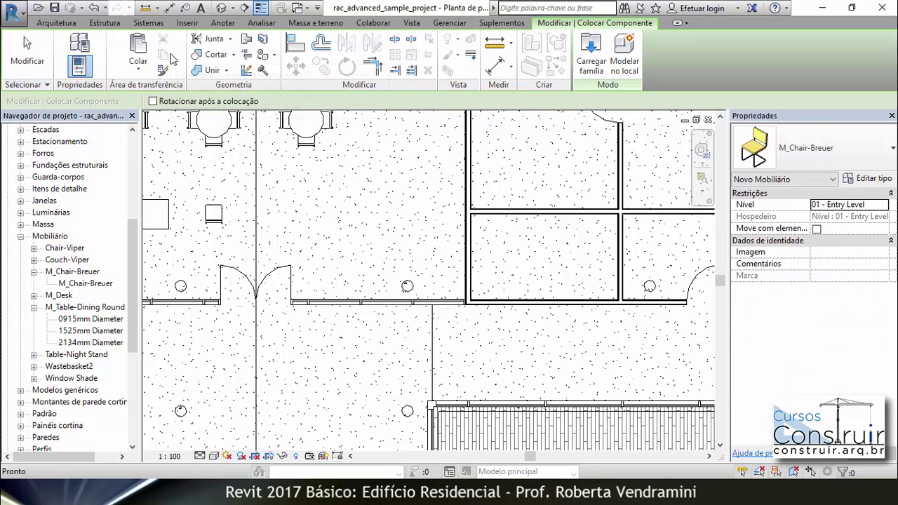
click(599, 56)
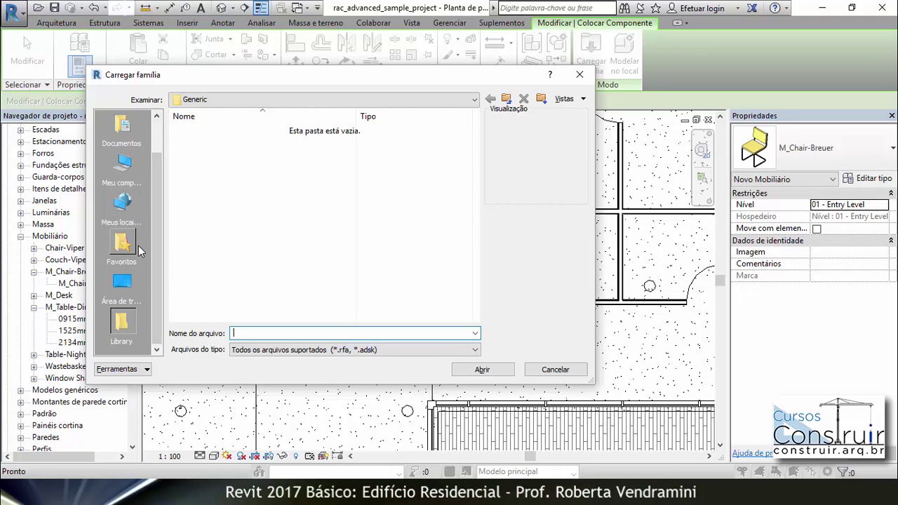
click(122, 284)
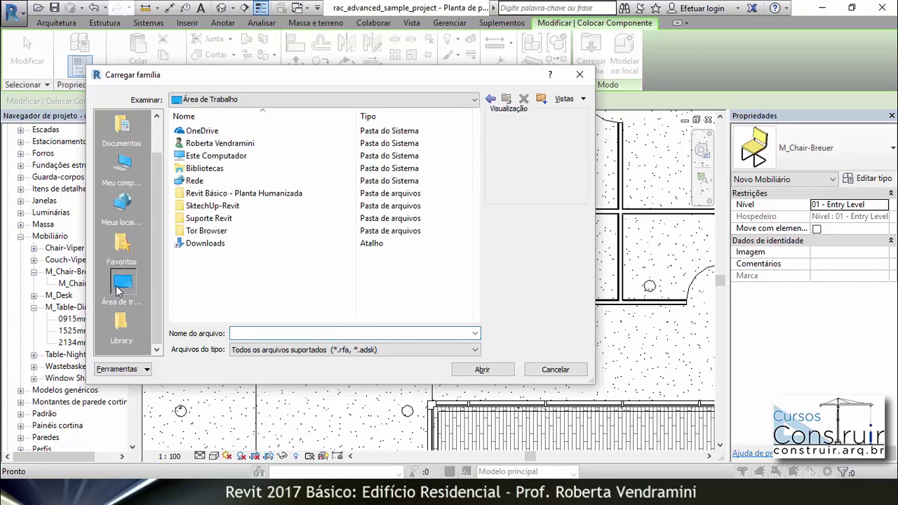
double_click(211, 193)
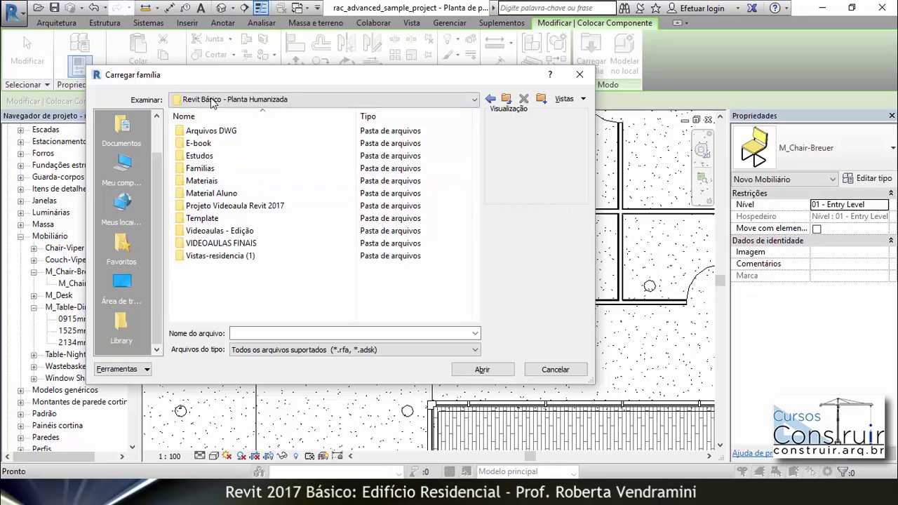
double_click(200, 169)
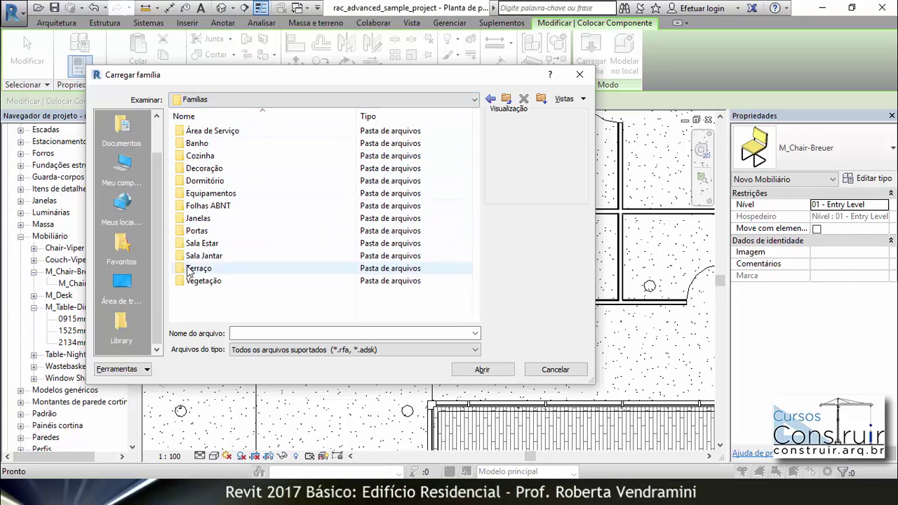
double_click(201, 180)
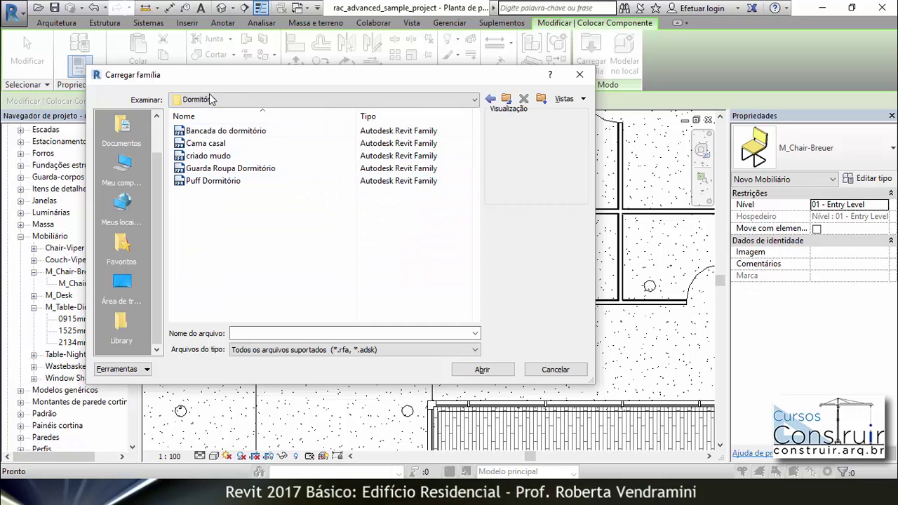
click(211, 143)
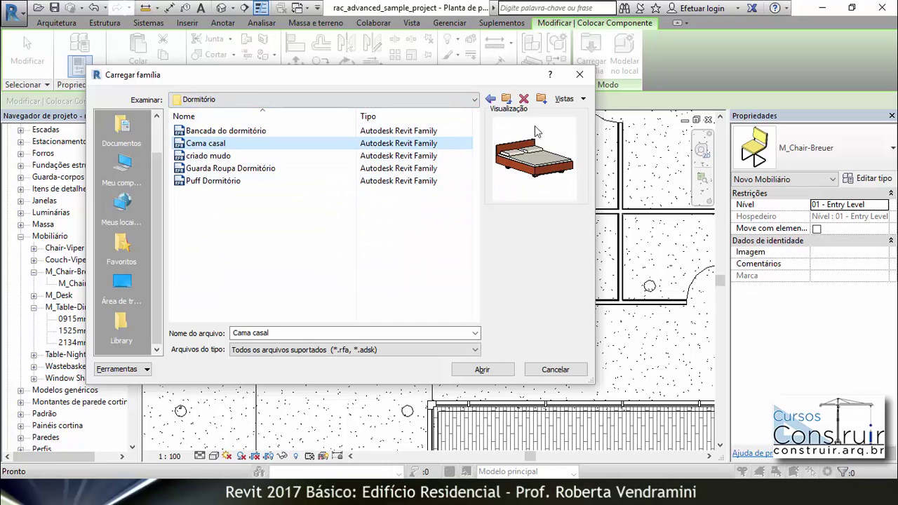
click(481, 369)
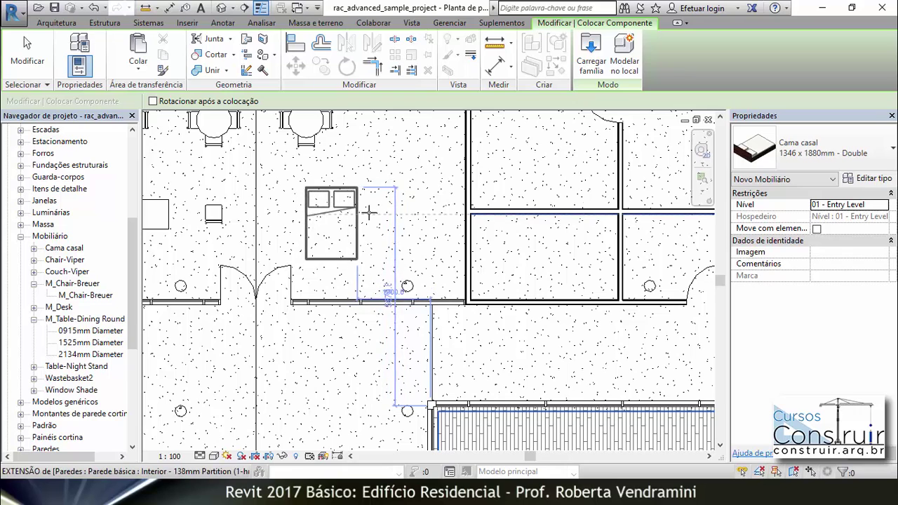
Place two Cama casal 1346 x 1880mm - Double beds side by side between the chair and the dining area's right wall
click(326, 219)
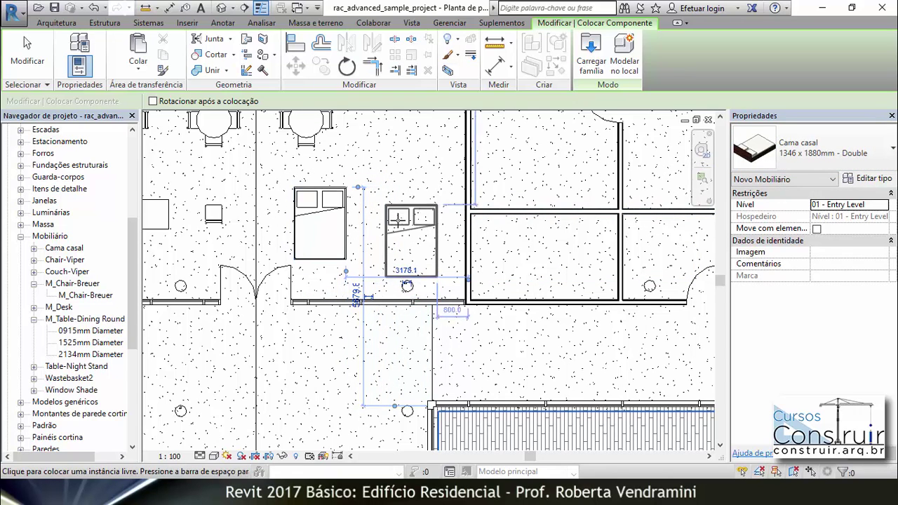
click(415, 226)
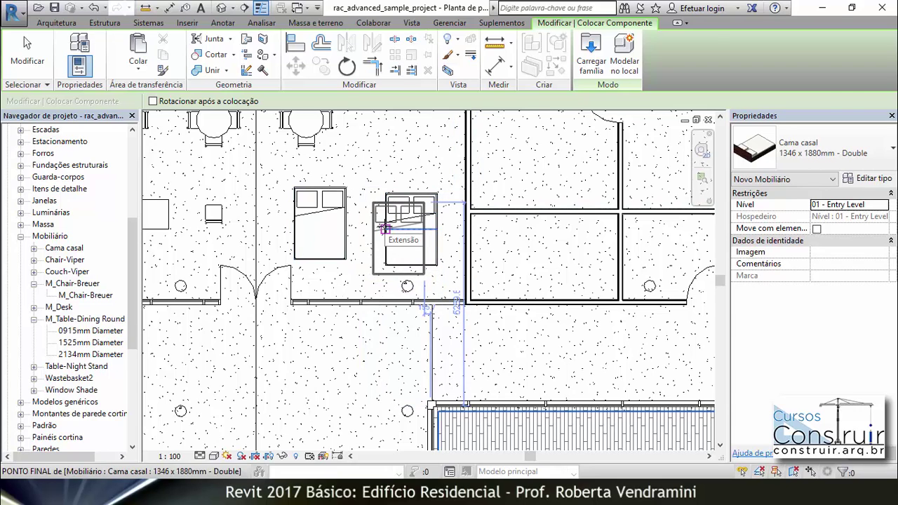
key(Escape)
key(Escape)
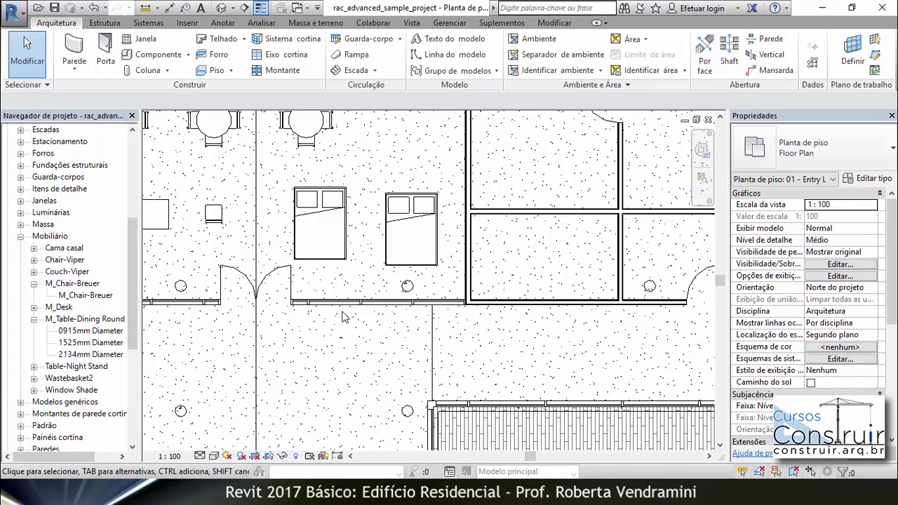
Show the component creation options, including in-place modelling
scroll(379, 293, down, 2)
scroll(379, 293, down, 2)
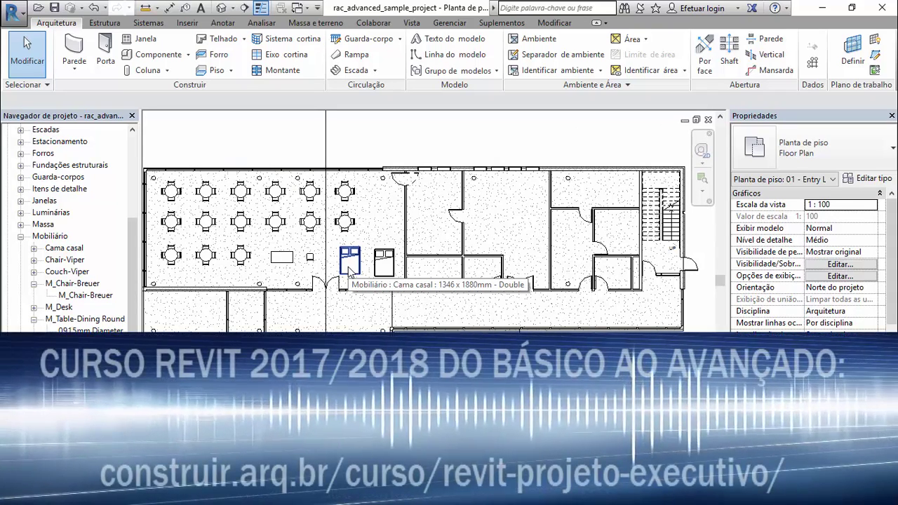
click(187, 55)
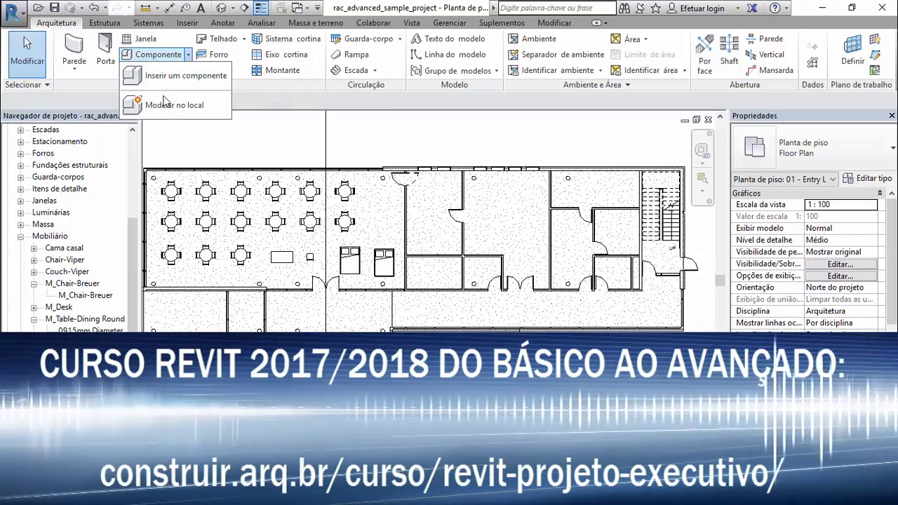